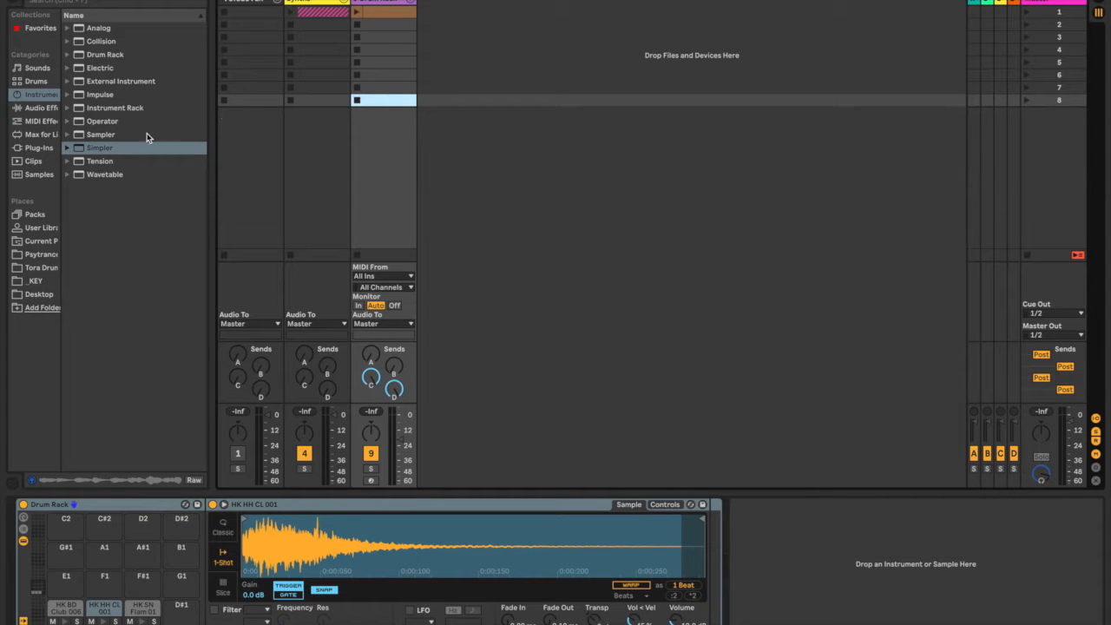
Step: Create a new Simpler track and load the EndVocalLoop-16Bar_keyDMaj_120bpm sample from the Desktop folder into it
drag(106, 153, 440, 97)
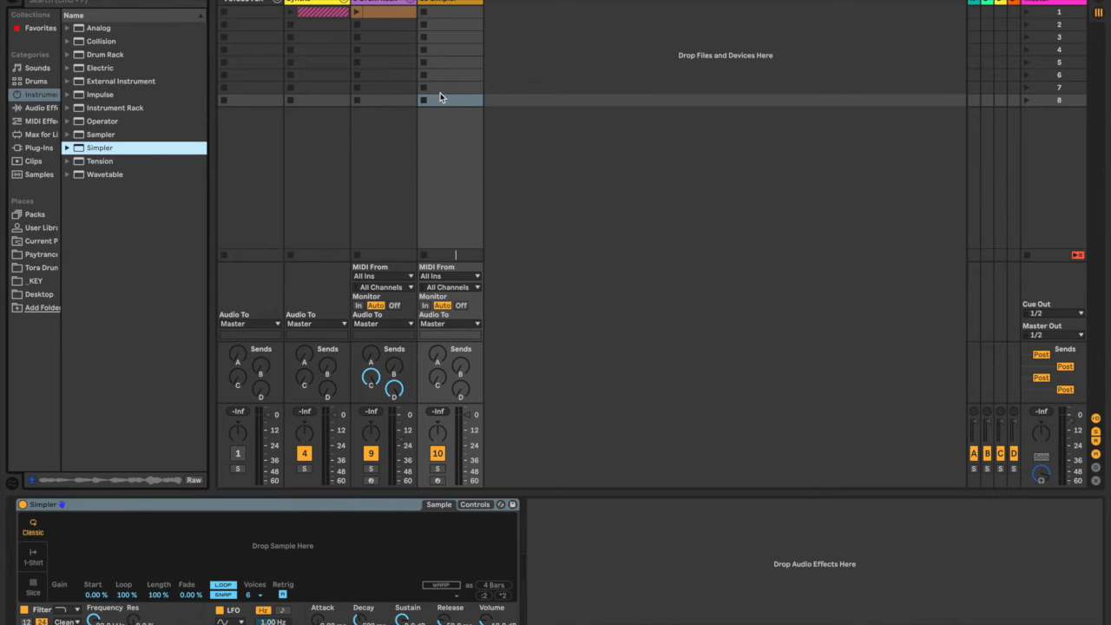
click(37, 295)
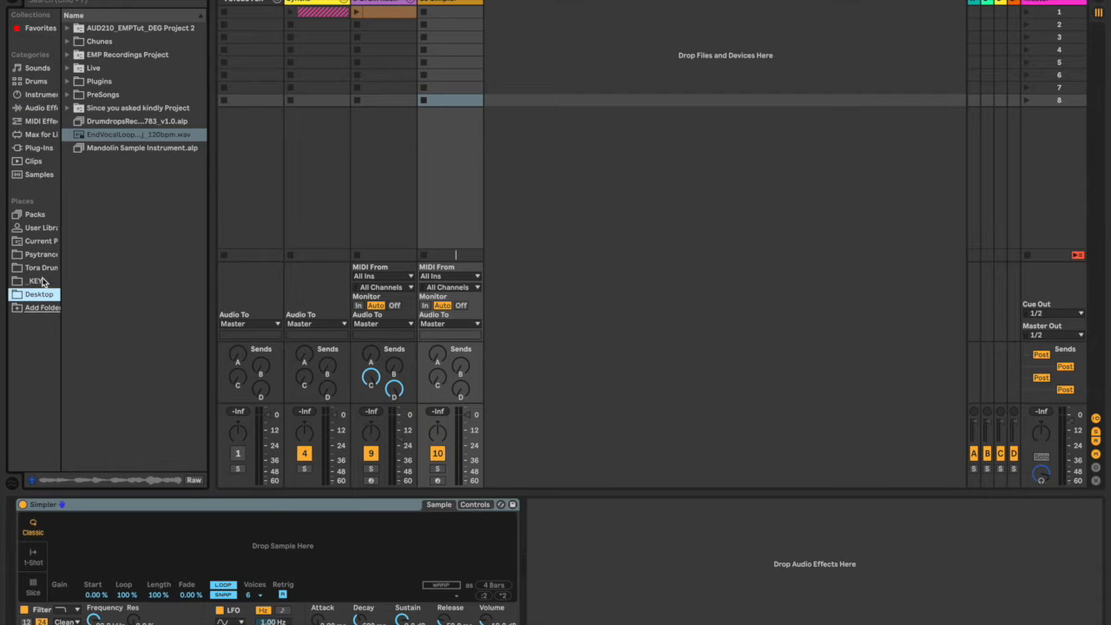
click(127, 134)
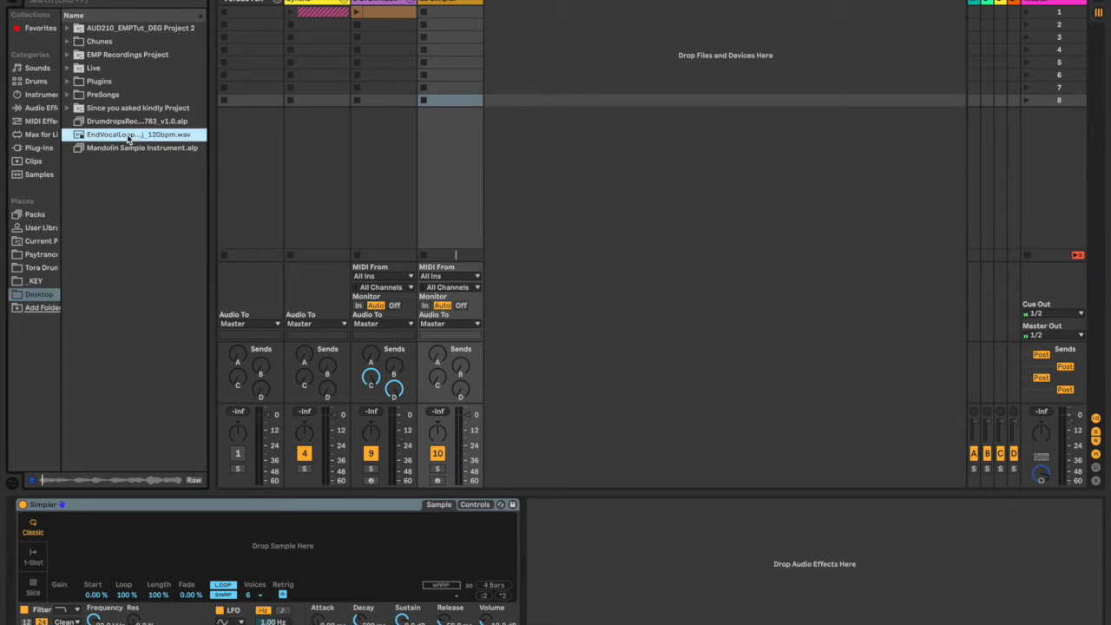
drag(128, 137, 189, 540)
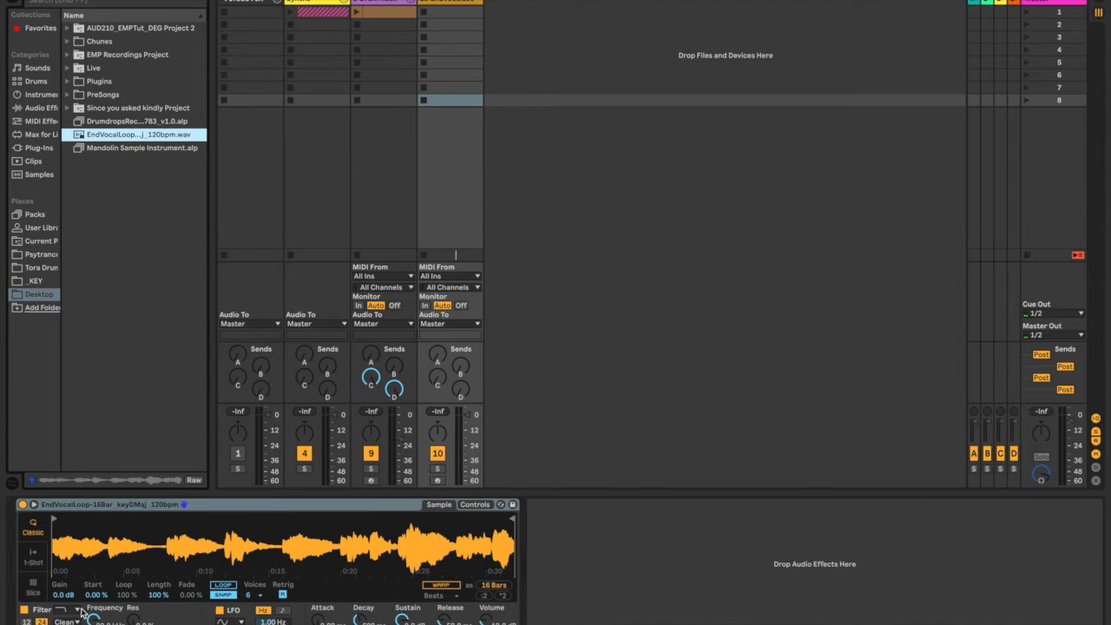
Step: Switch Simpler to Slice mode with Poly playback and a transient sensitivity of 50%
click(33, 590)
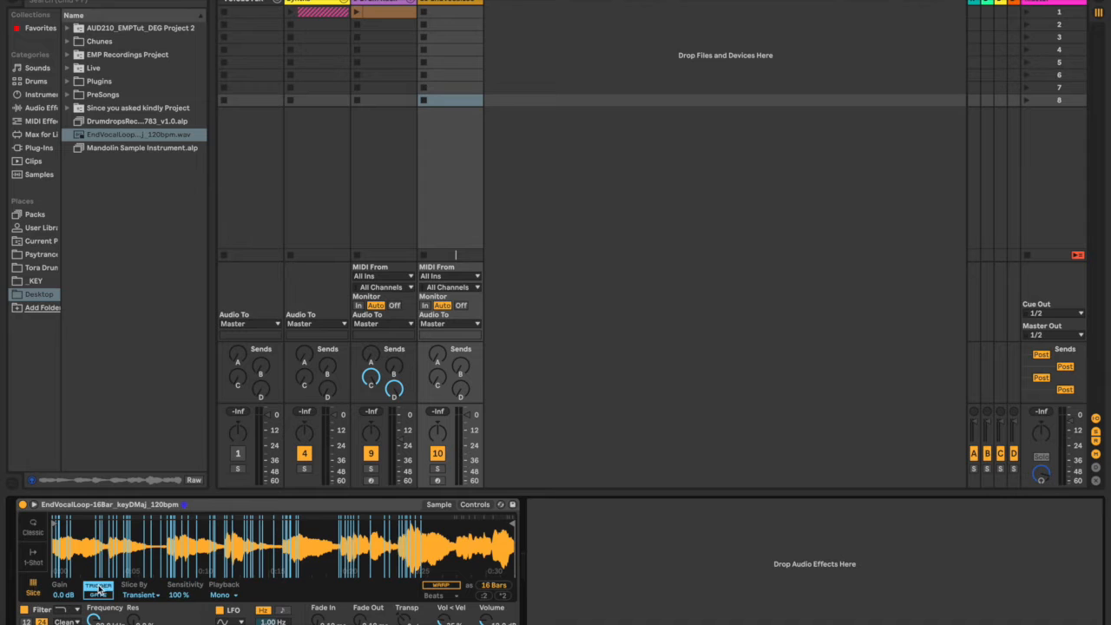
click(222, 599)
click(224, 616)
text(50)
key(Return)
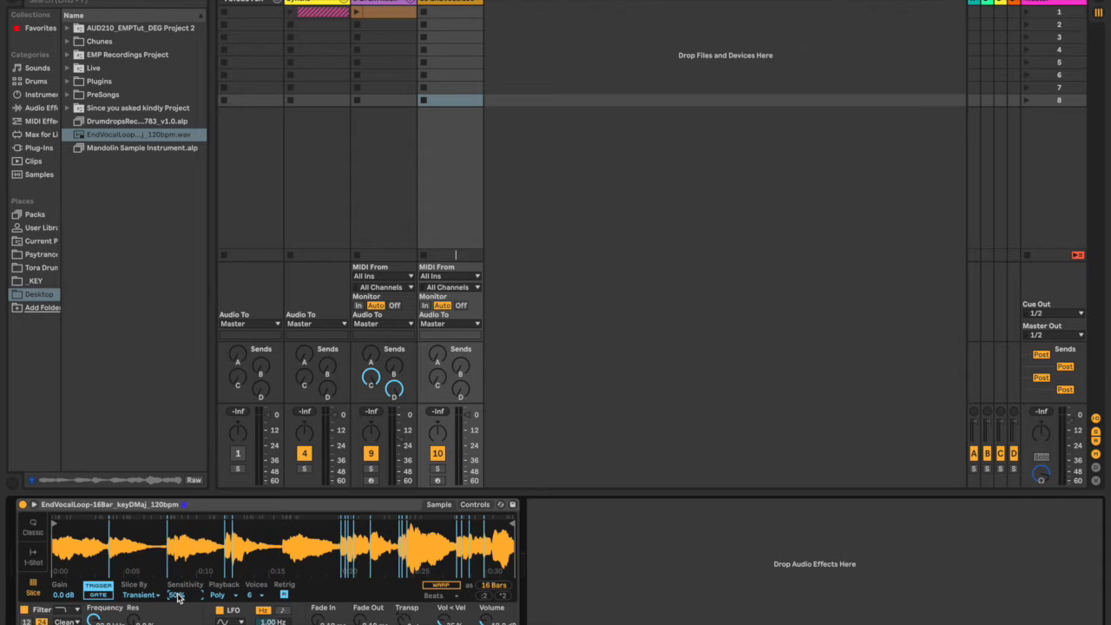
Step: Convert the sliced vocal sample to a Drum Rack and display Slice 2
right_click(270, 556)
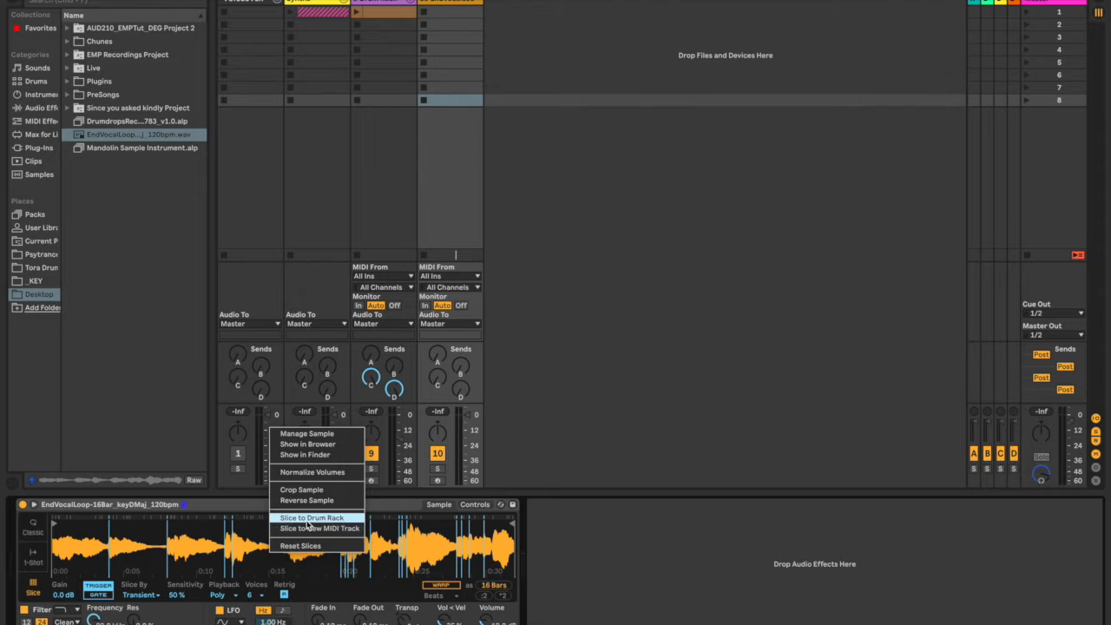
click(309, 519)
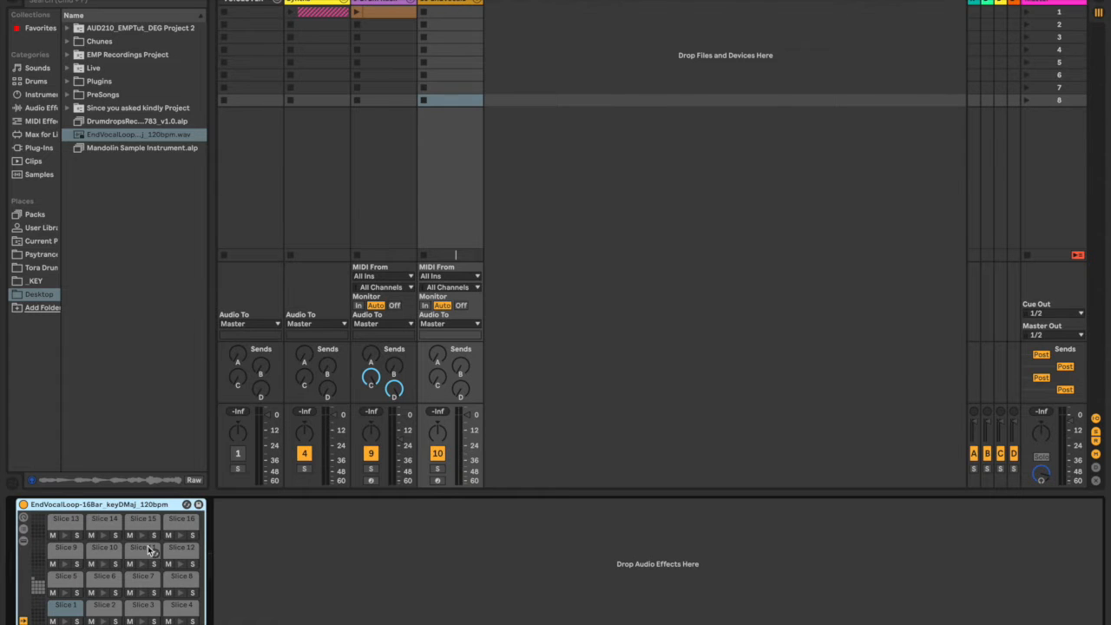
click(100, 607)
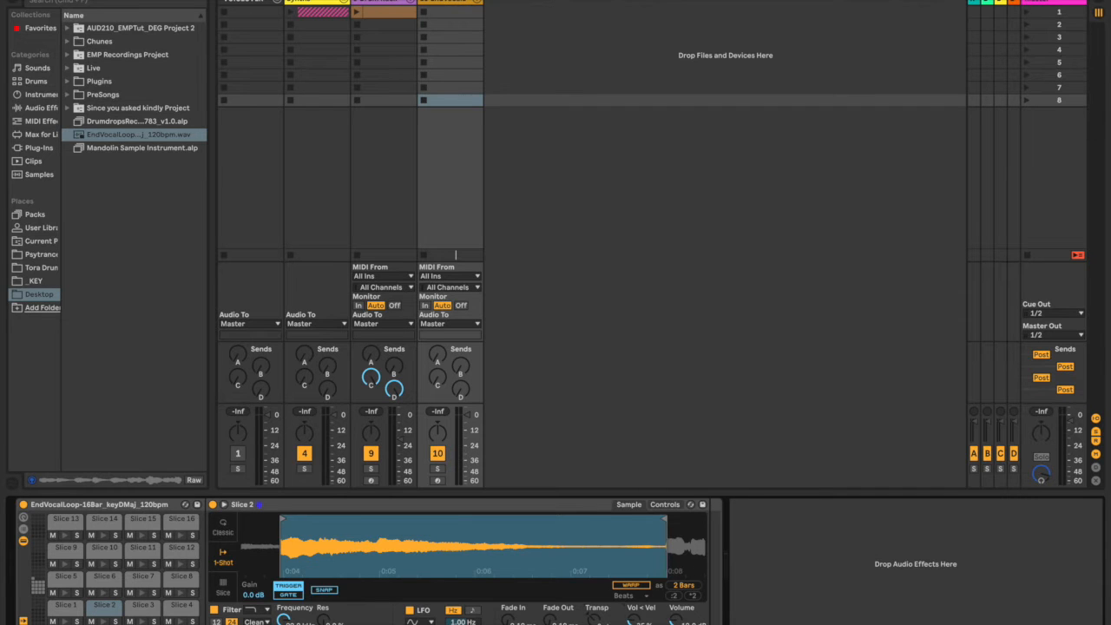
Step: Audition Slice 3 and move its end point earlier so it plays only the first 1 beat or so
click(145, 608)
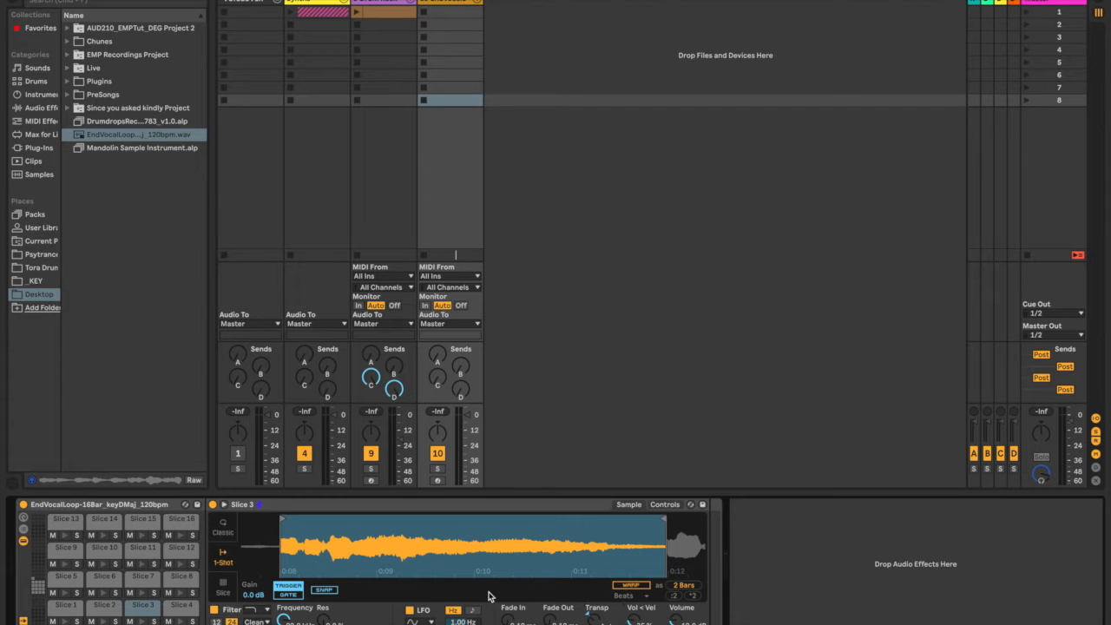
click(142, 613)
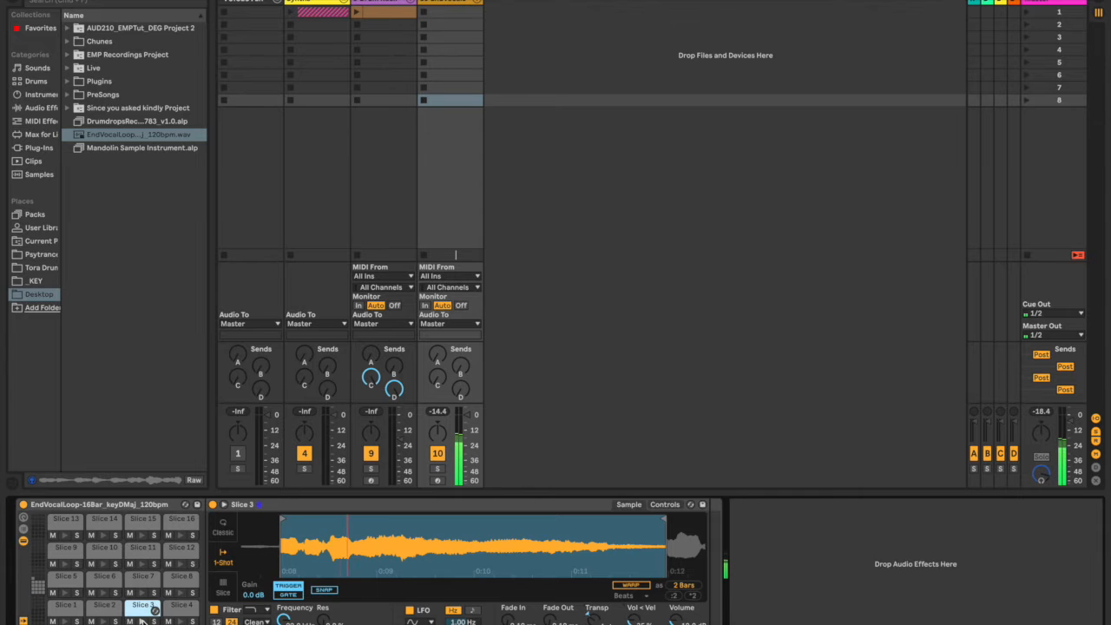
mouse_move(663, 521)
mouse_down()
mouse_move(330, 521)
mouse_move(320, 556)
mouse_up()
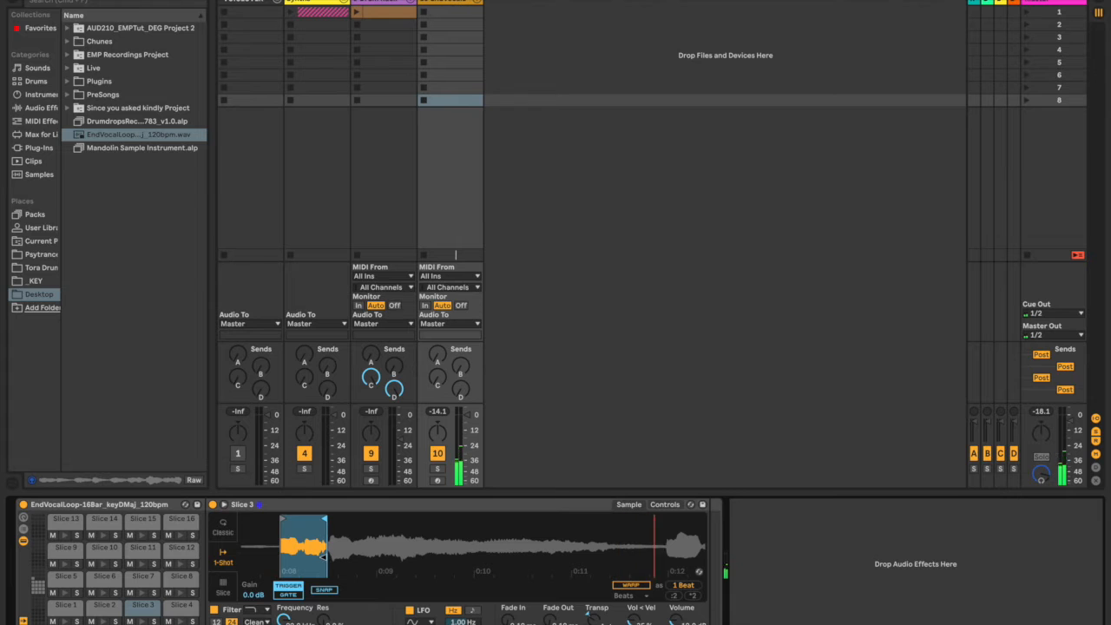
click(143, 617)
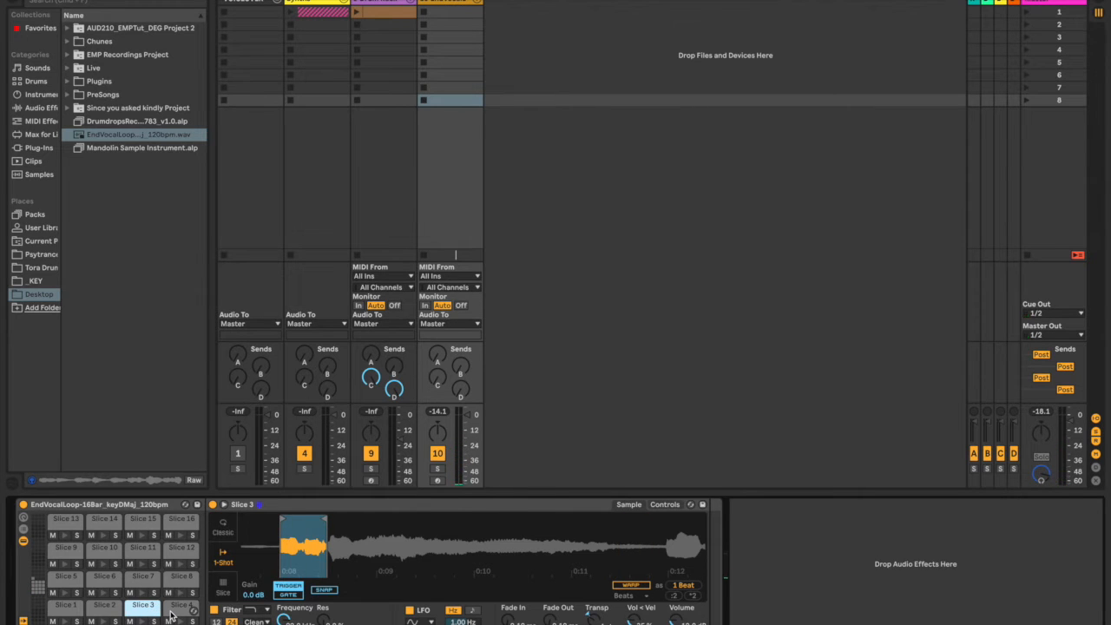
Step: Add a Reverb after Slice 4's Simpler, set its decay time to about 15.4 s and enable Lo Cut
click(178, 607)
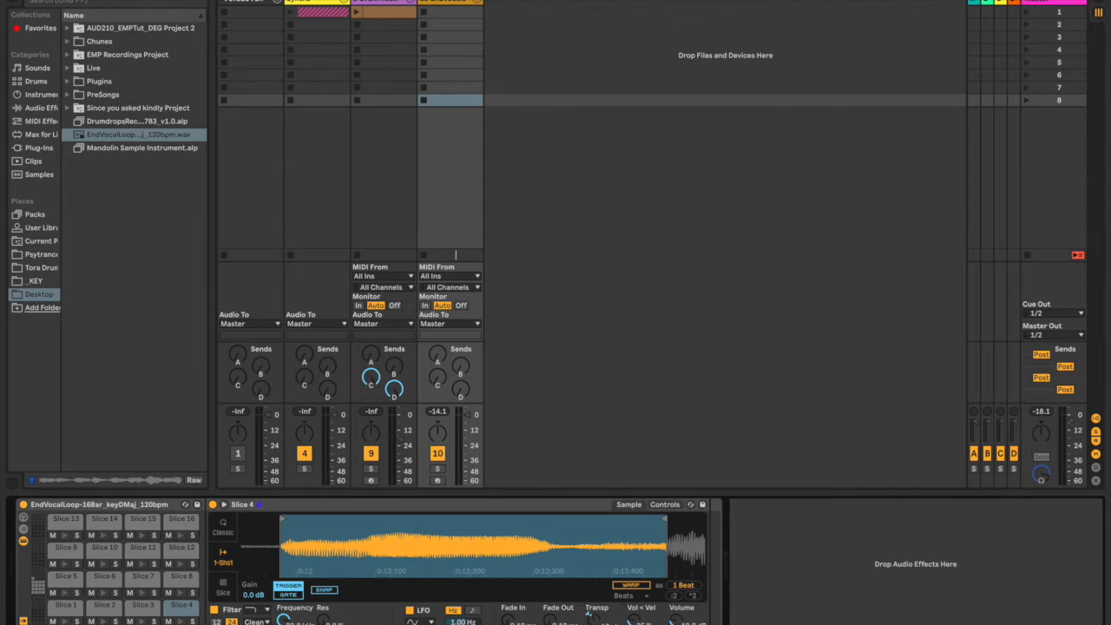
click(121, 4)
text(reverb)
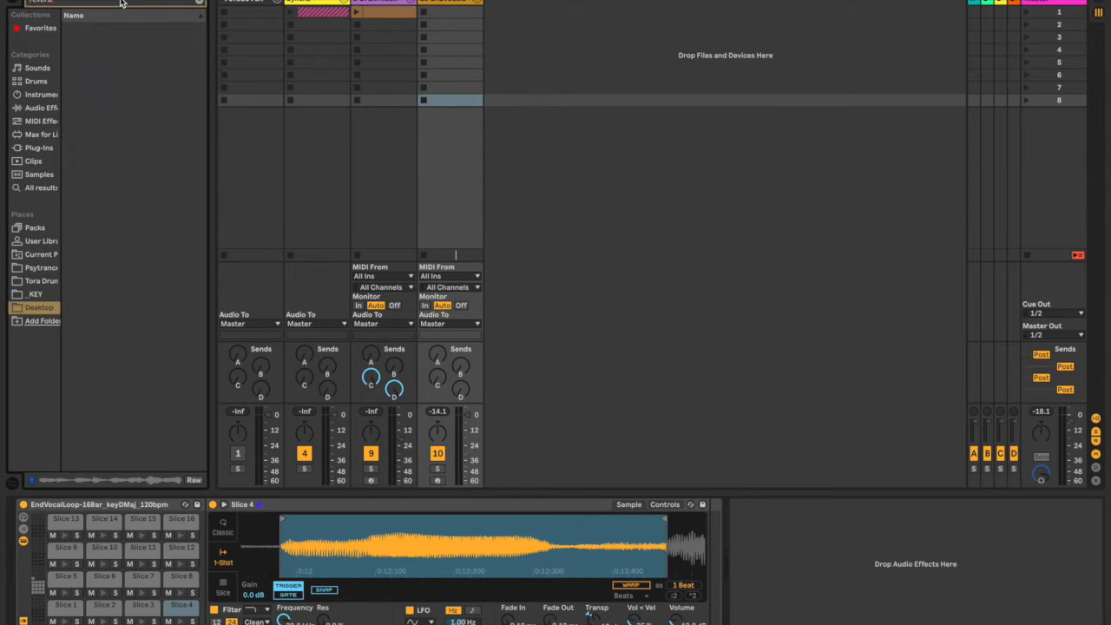
click(39, 109)
click(92, 56)
drag(717, 527, 706, 532)
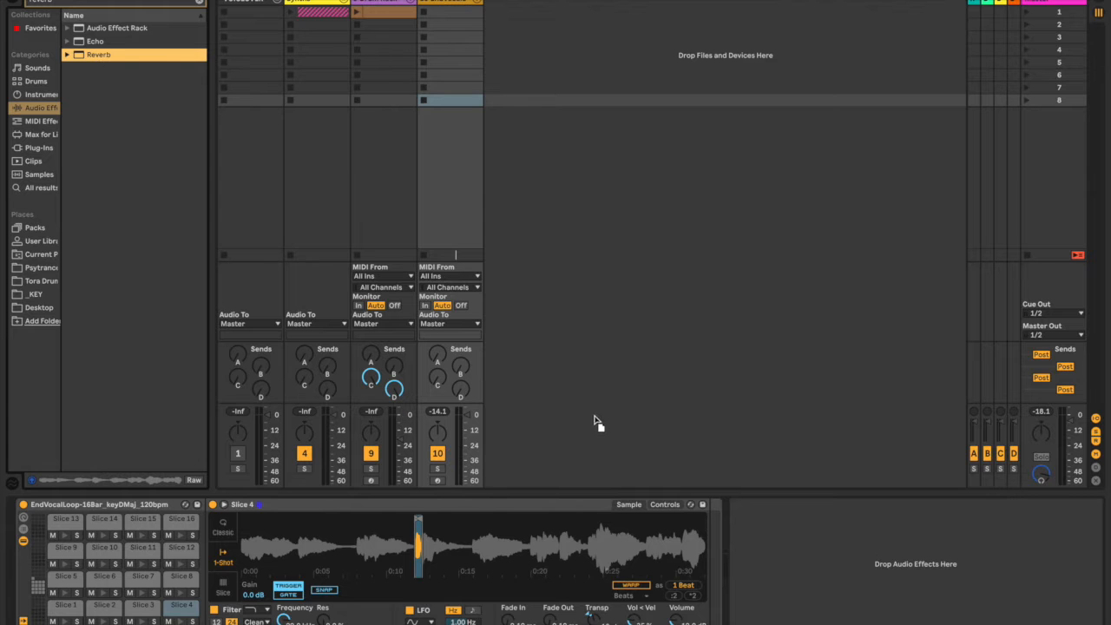
click(754, 520)
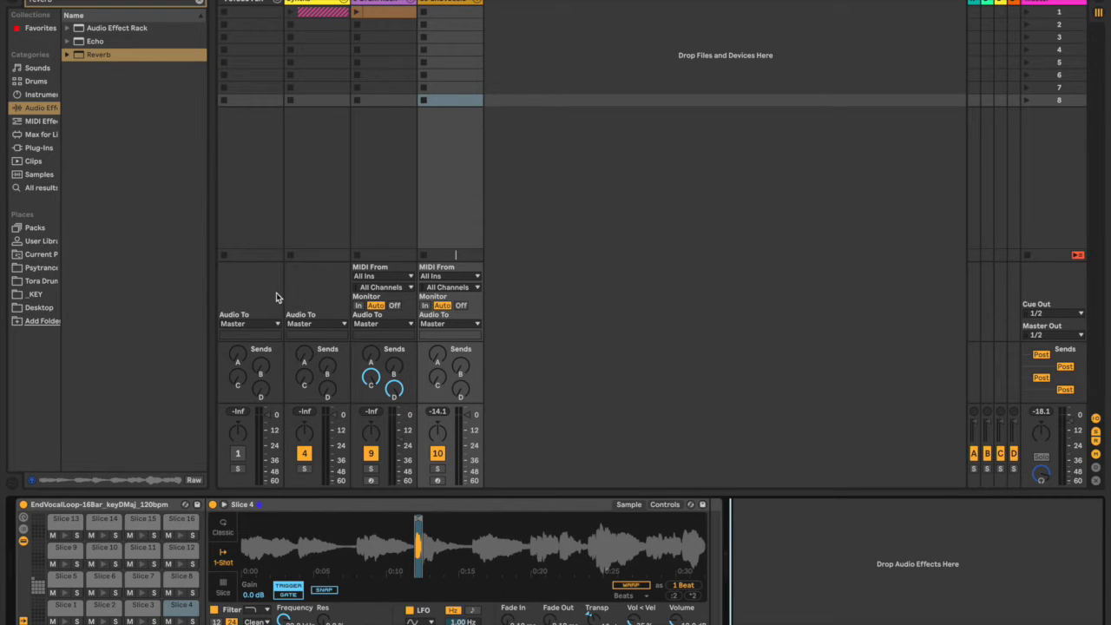
drag(101, 53, 709, 572)
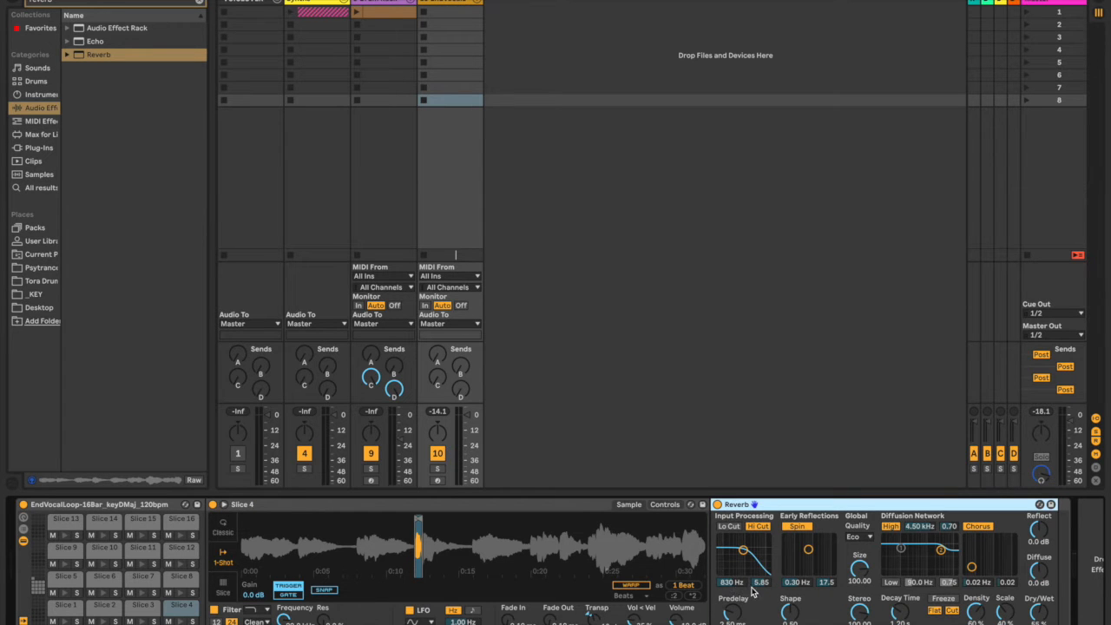
drag(901, 612, 900, 576)
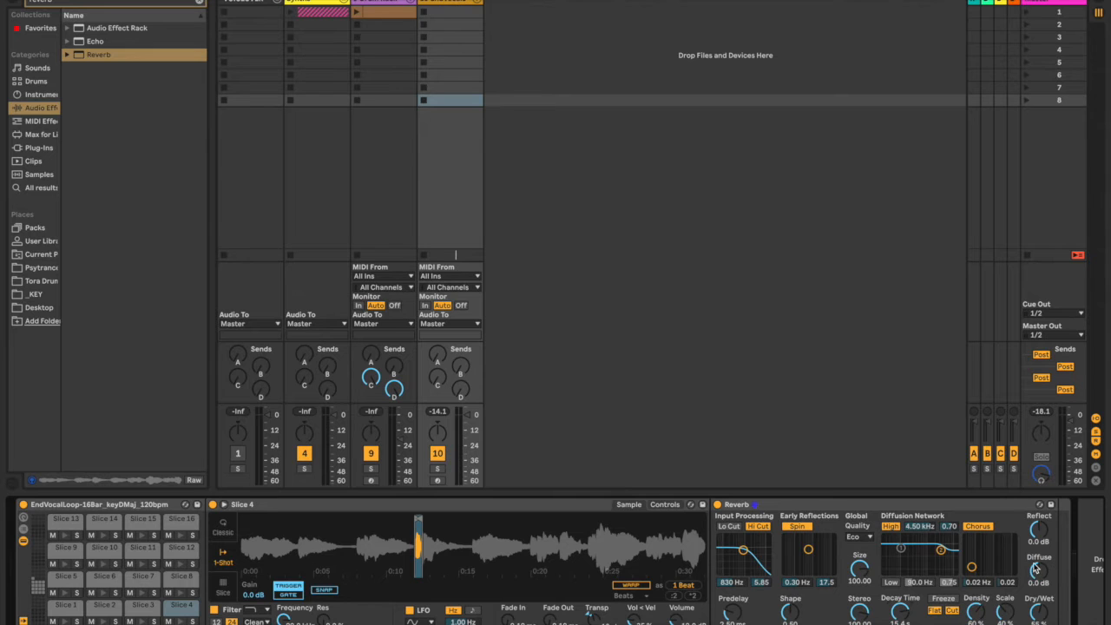
click(730, 528)
Step: Shorten Slice 5 to about 2 bars, ending it just before the second vocal phrase
click(52, 580)
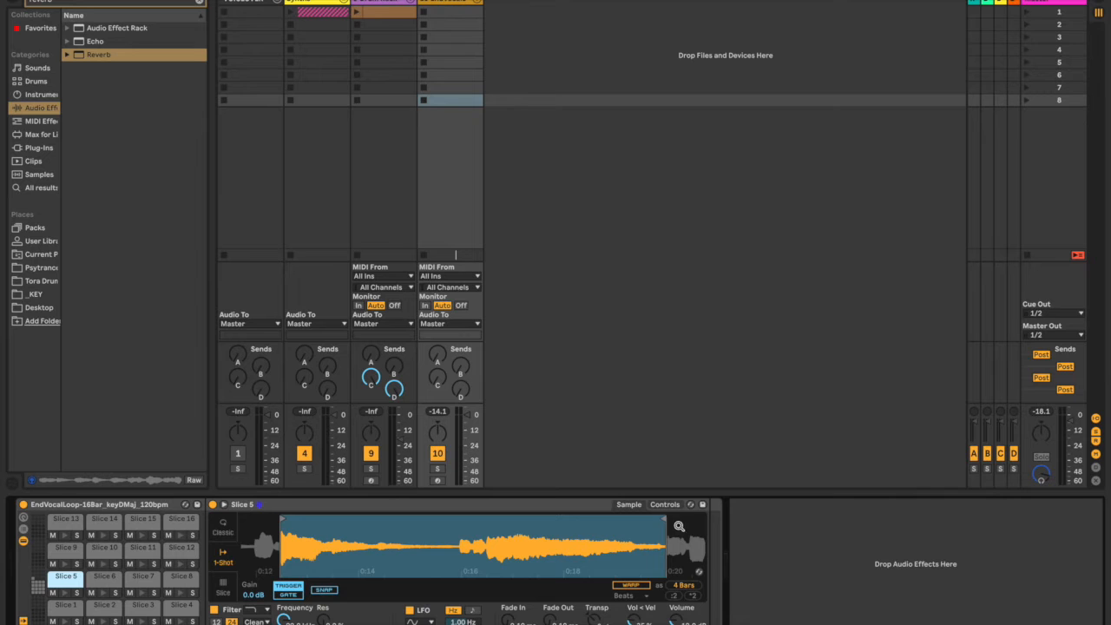
drag(664, 519, 459, 525)
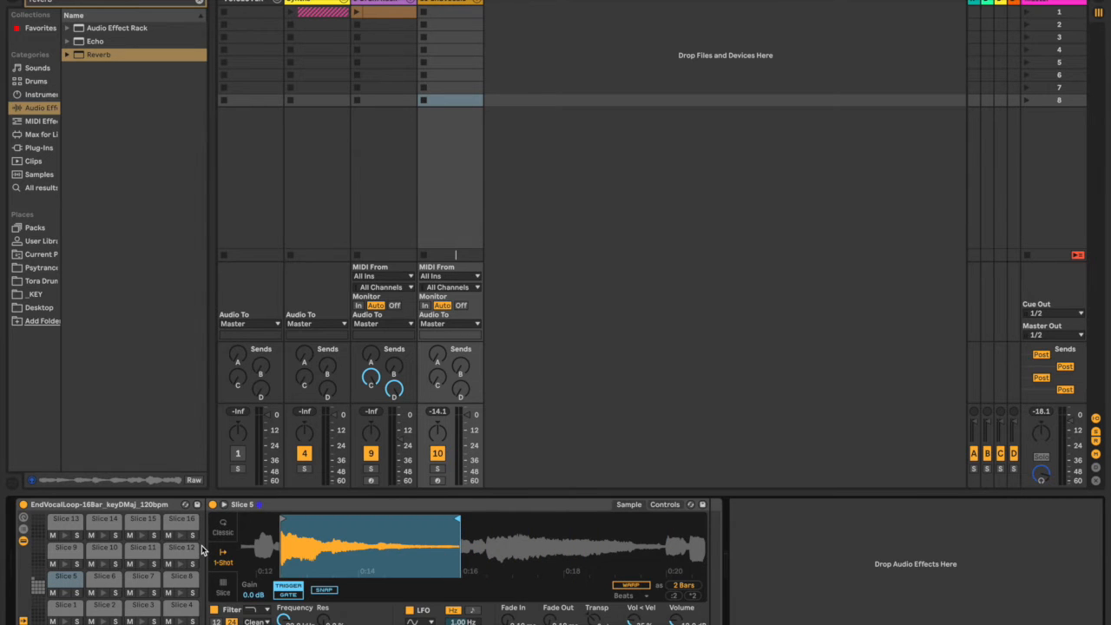
Step: Add a Delay effect to Slice 6 and enable its Ping Pong option
click(93, 585)
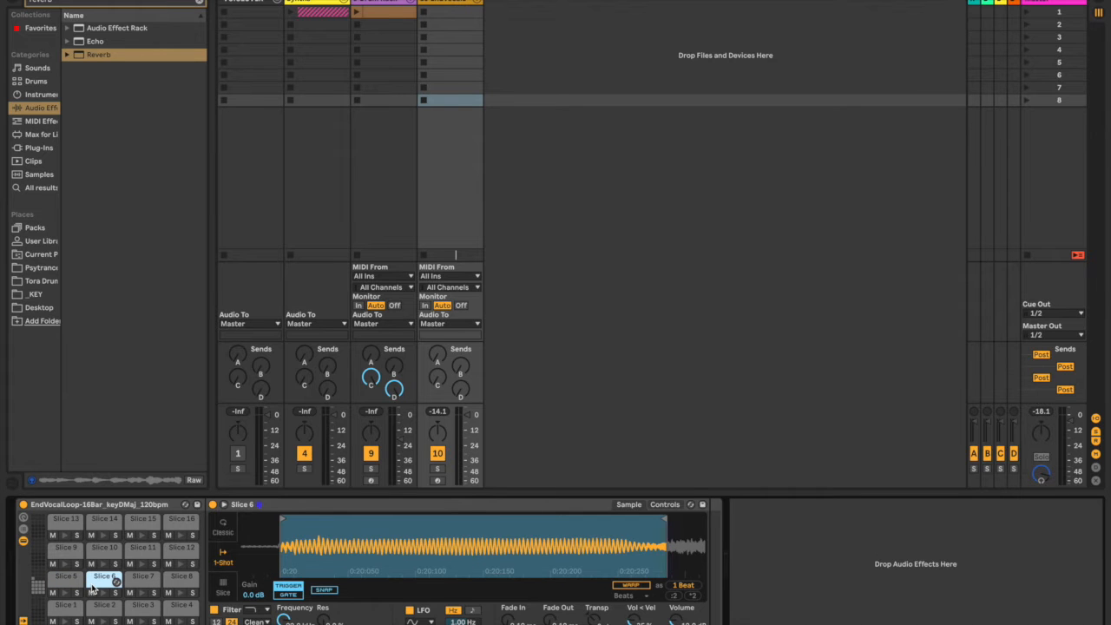
click(200, 4)
text(delay)
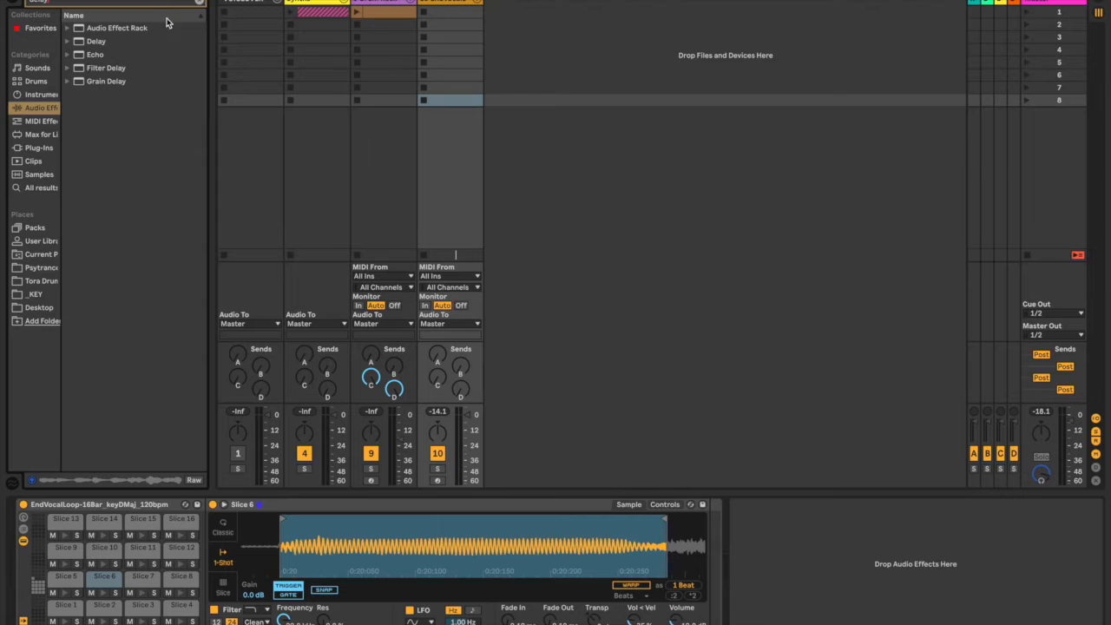
drag(108, 40, 411, 276)
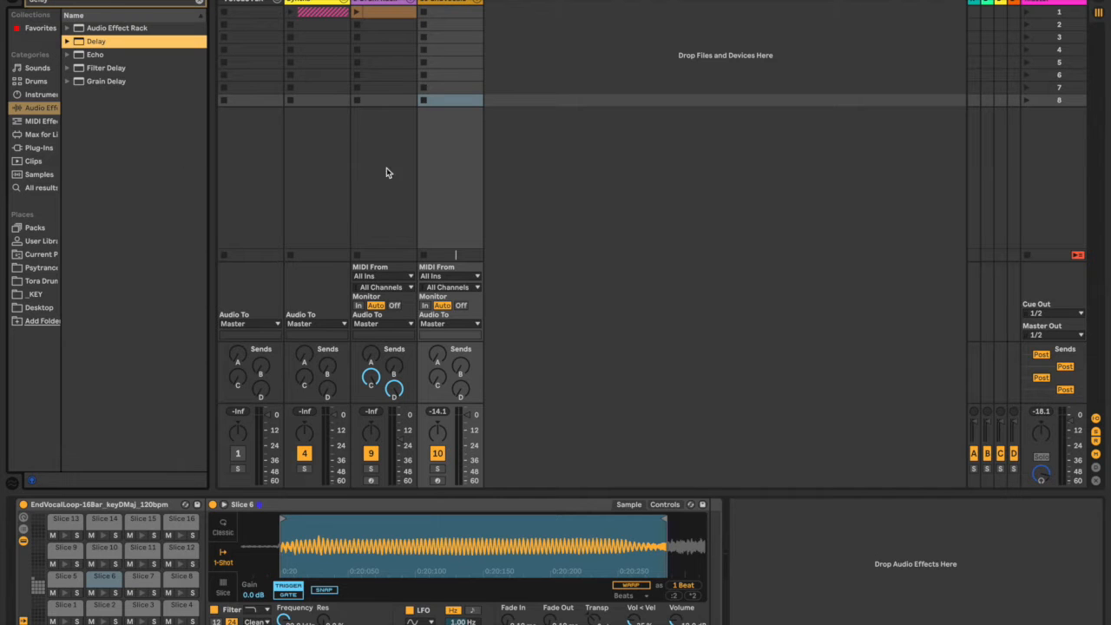
double_click(95, 42)
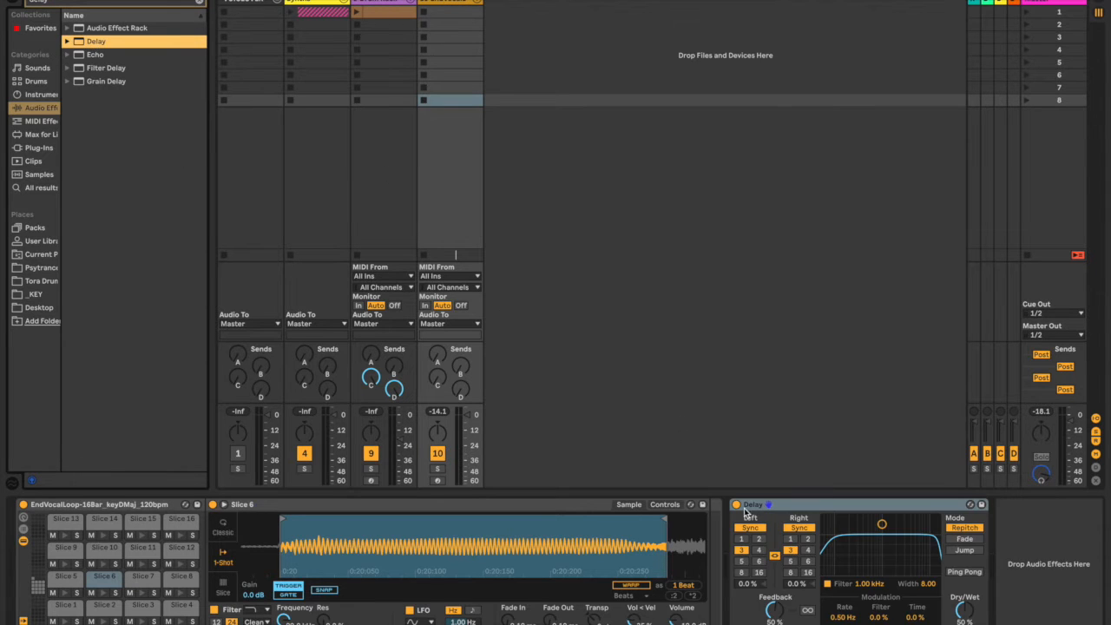
click(784, 510)
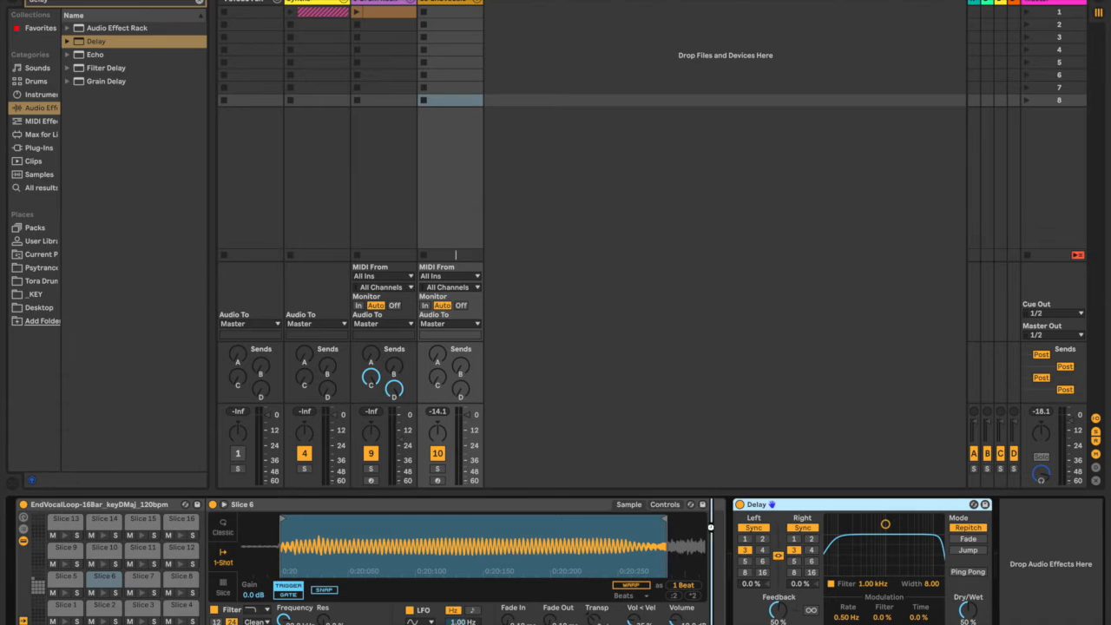
click(949, 572)
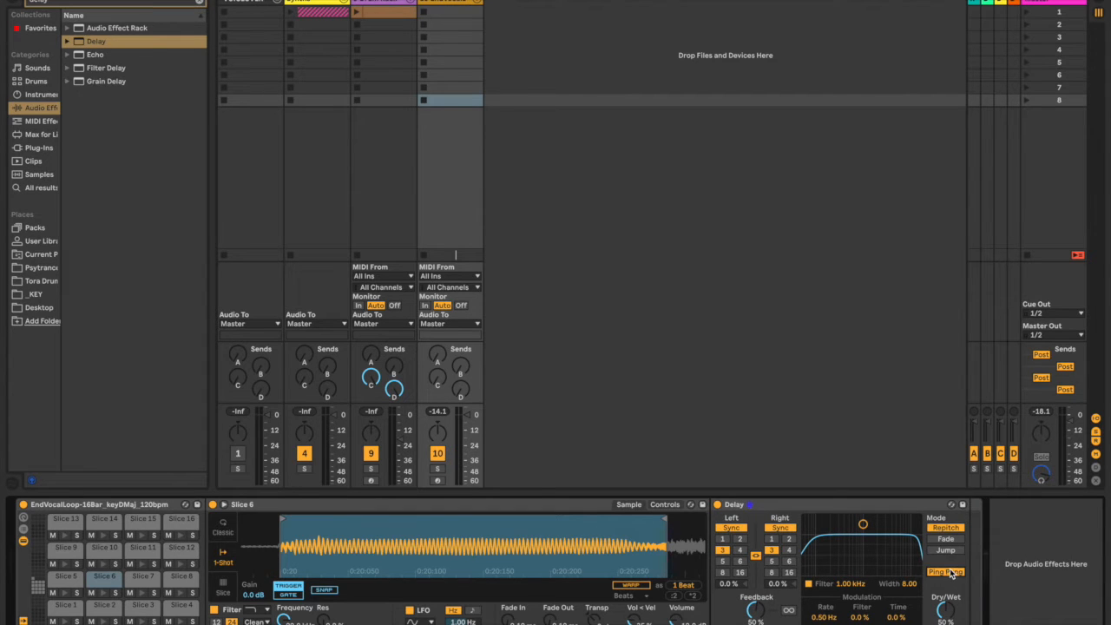
Step: Copy the Delay from Slice 6 onto Slice 7 and turn off Ping Pong there
drag(808, 507, 1025, 546)
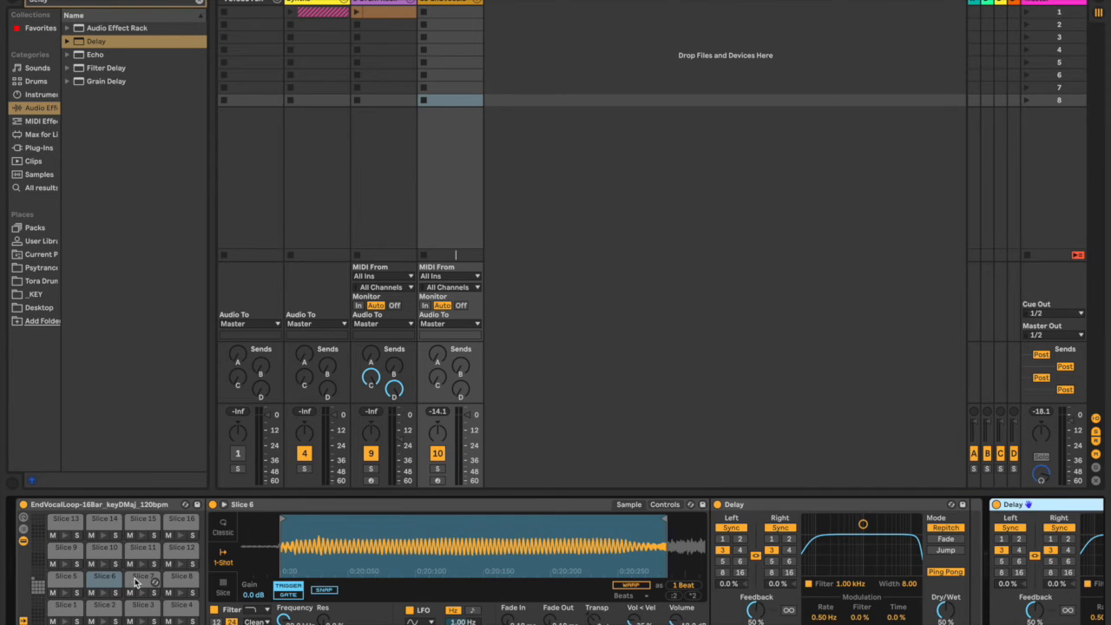
click(139, 579)
click(770, 506)
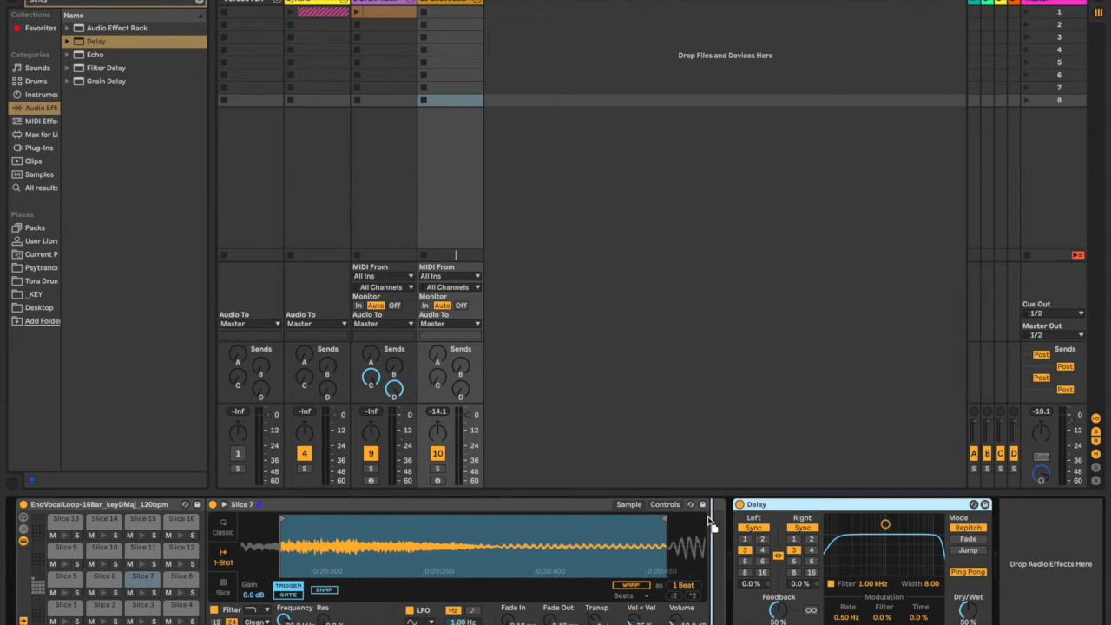
click(949, 575)
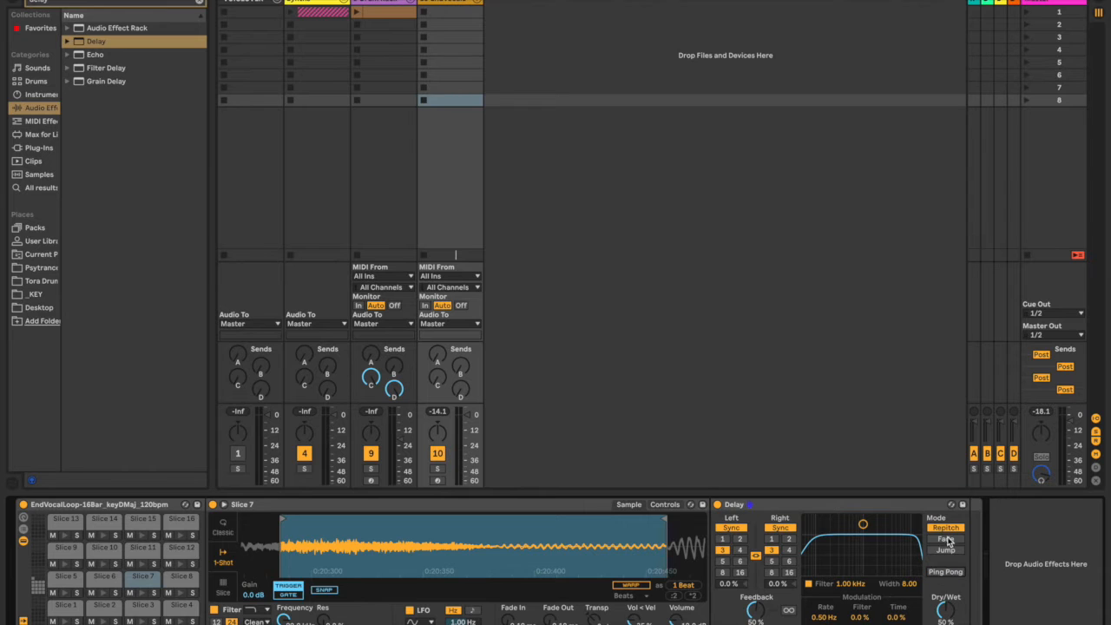
Step: Set Slice 7's Delay to Fade mode with 95% feedback and a synced delay time of 1 sixteenth
click(947, 539)
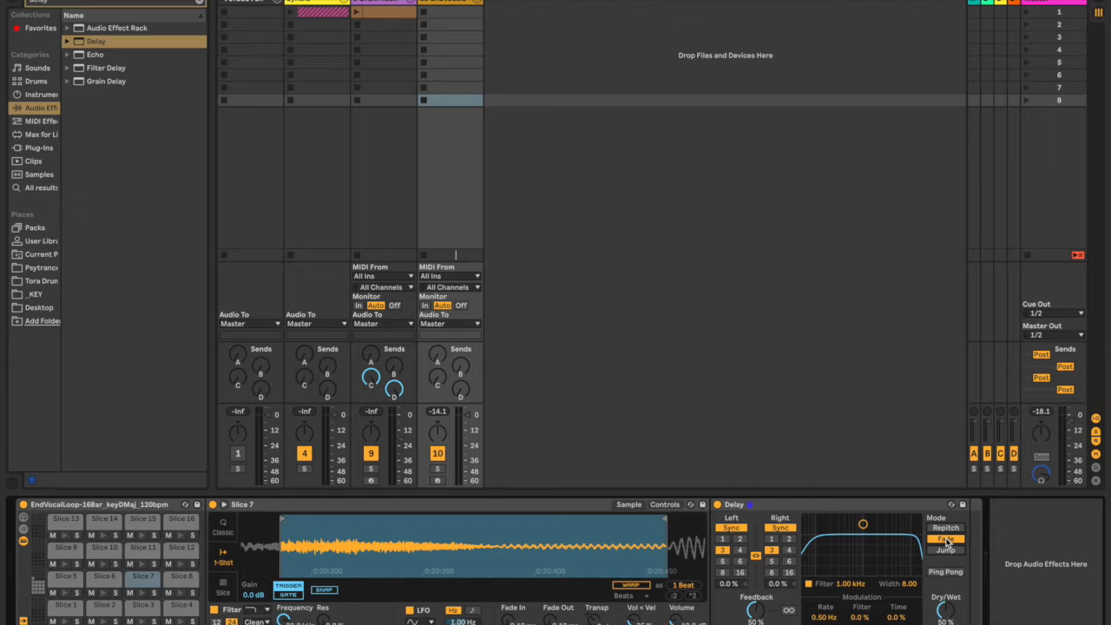
drag(754, 620, 752, 618)
click(726, 538)
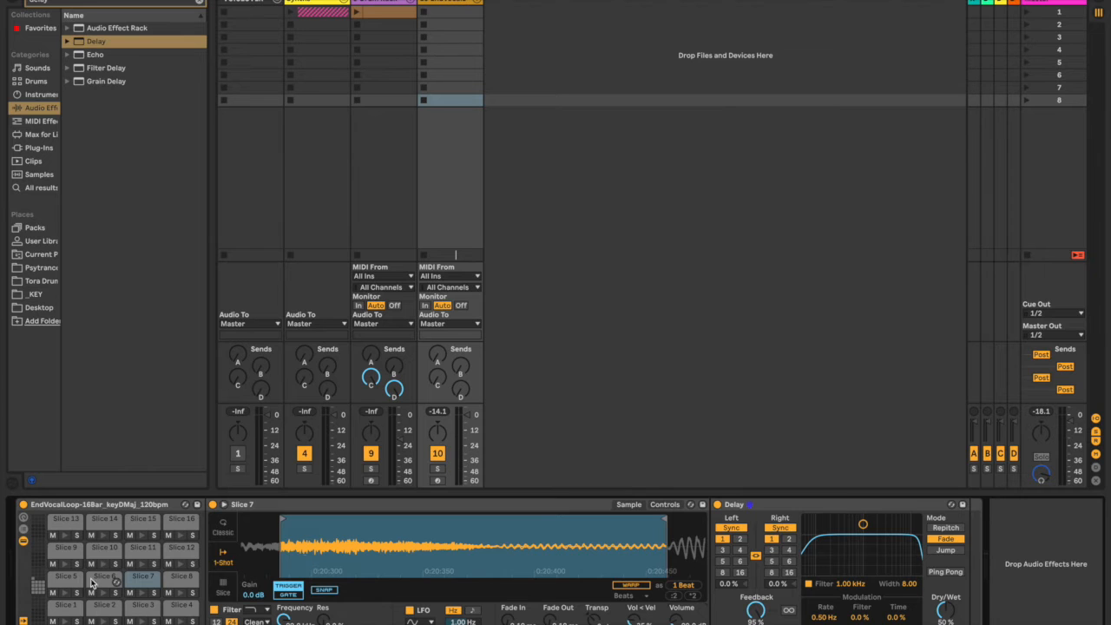
Step: Add a Saturator to Slice 9 and set its Drive to about 25 dB
click(183, 579)
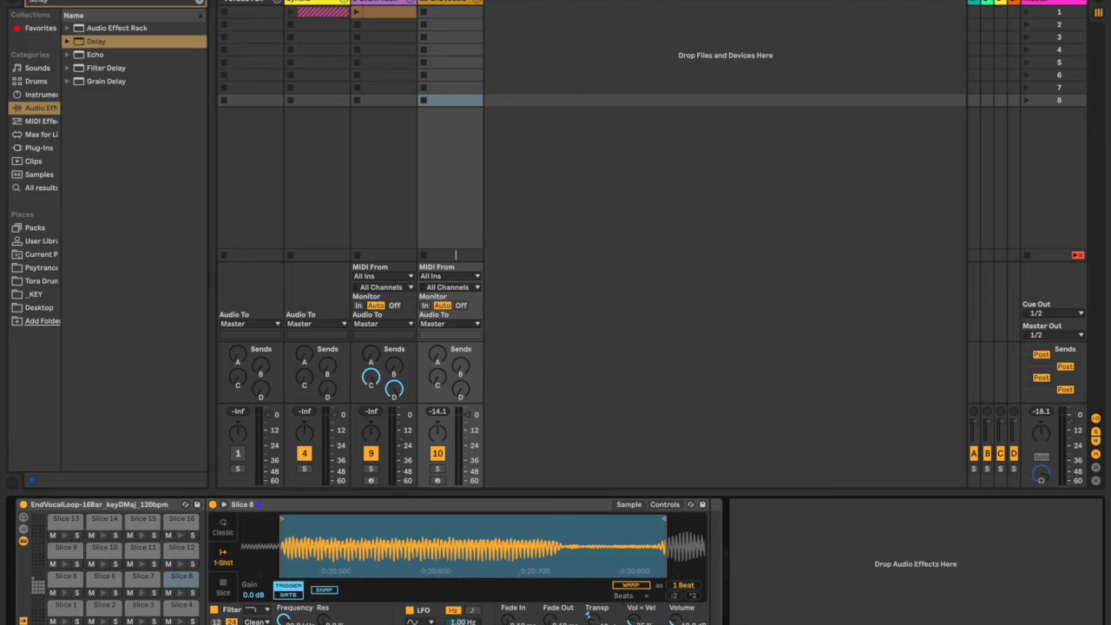
click(74, 552)
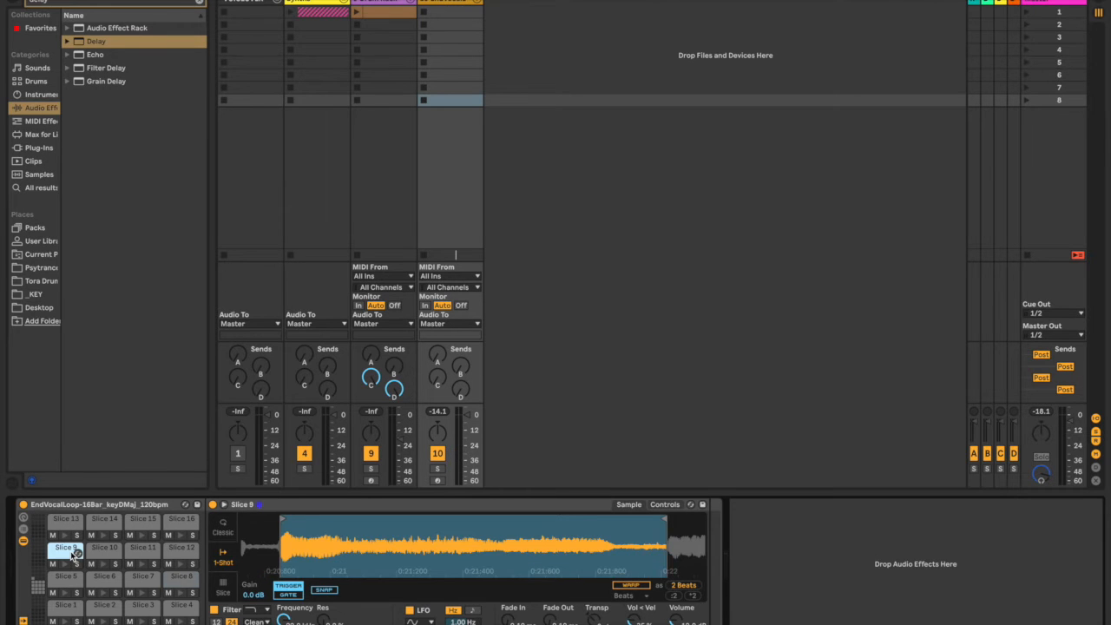
click(198, 3)
text(satura)
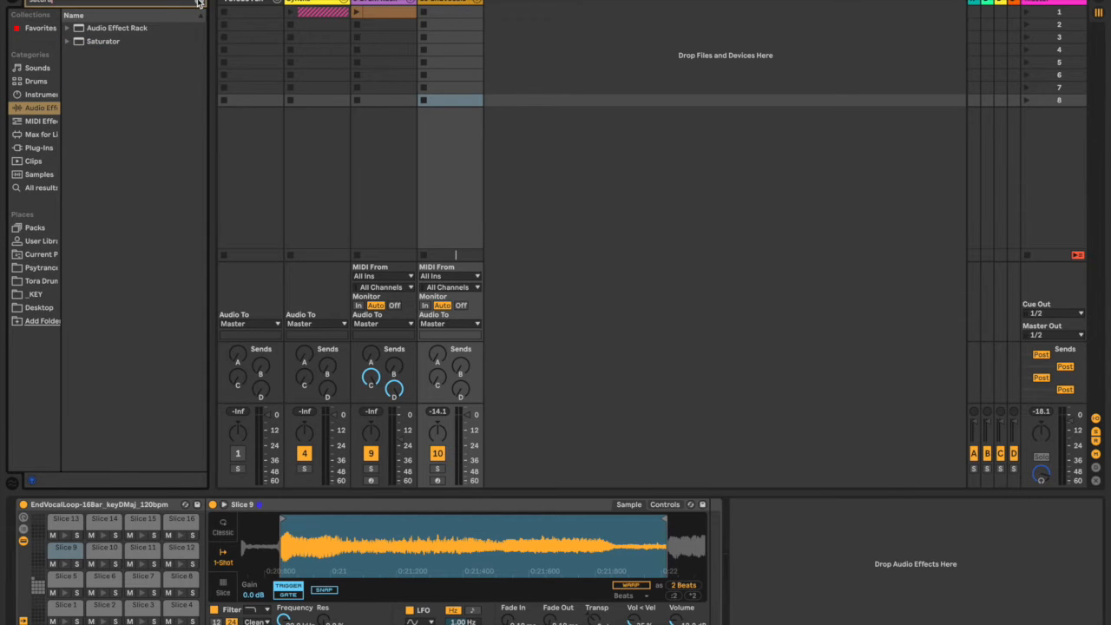
double_click(108, 41)
drag(810, 502, 710, 522)
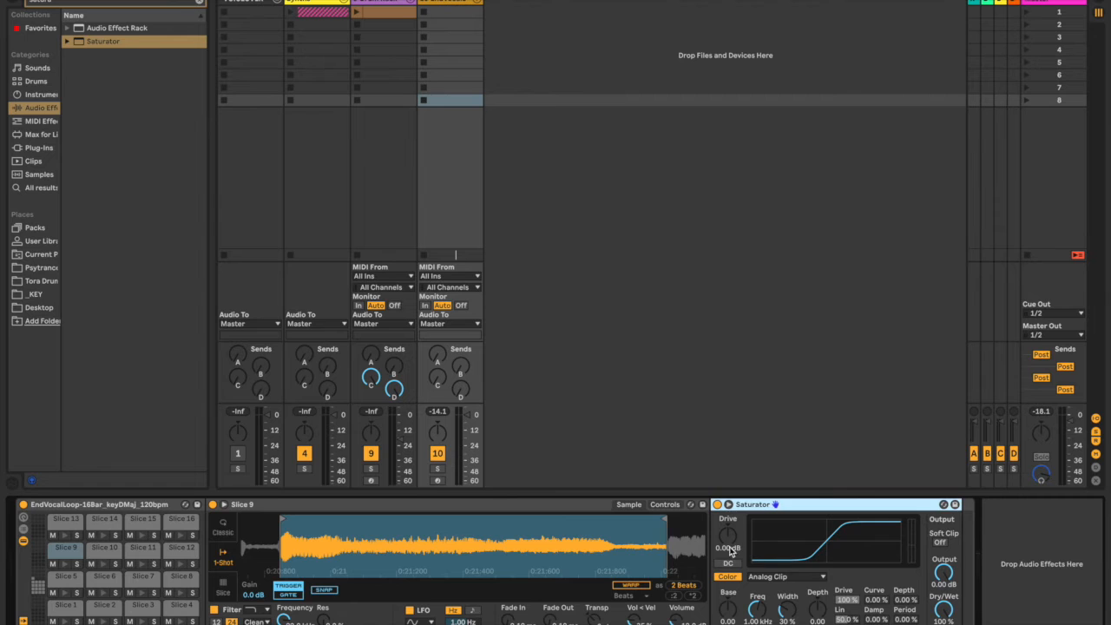
drag(727, 548, 728, 550)
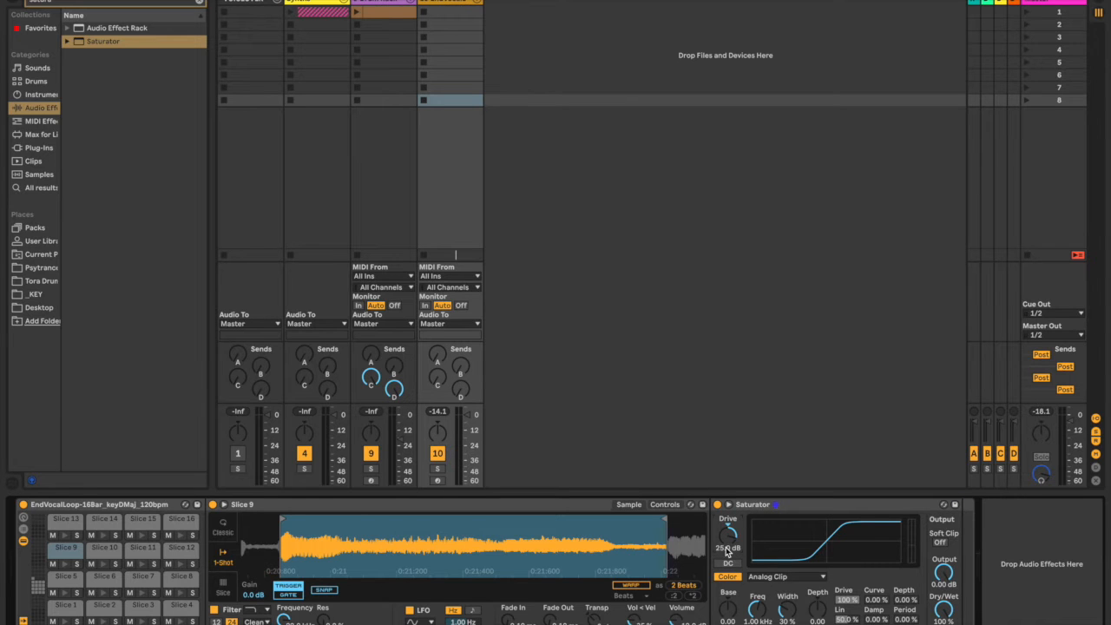
Step: Adjust the color Base of Slice 9's Saturator and set its color frequency to 6300 Hz
drag(728, 599, 728, 599)
drag(746, 620, 762, 615)
text(6300)
key(Return)
Step: Lower the output level of Slice 9's Saturator to -27 dB
text(-7)
key(Return)
click(944, 587)
text(-20)
key(Return)
click(943, 588)
text(-27)
key(Return)
Step: Shorten Slice 10 to about 2 beats by cutting off its quiet tail, and inspect its start point
click(103, 551)
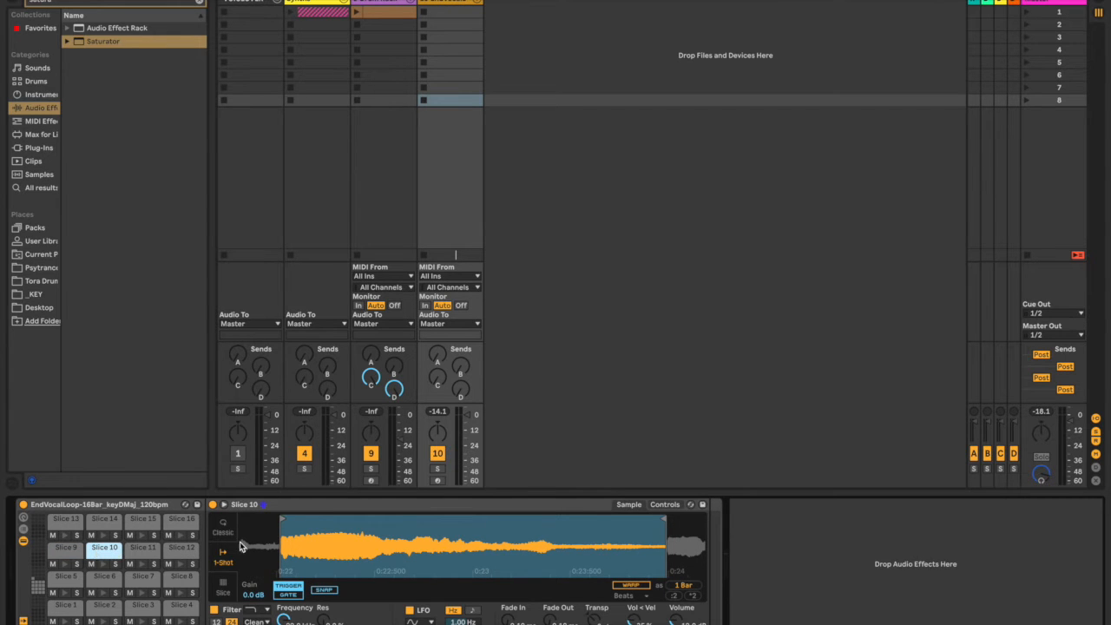
drag(661, 520, 568, 521)
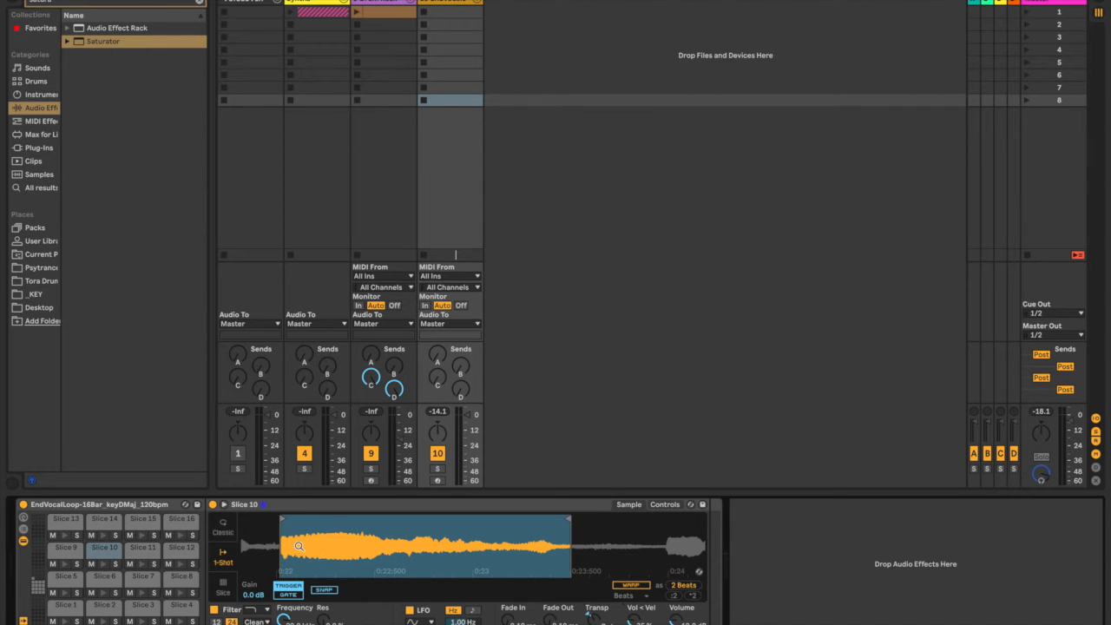
double_click(284, 539)
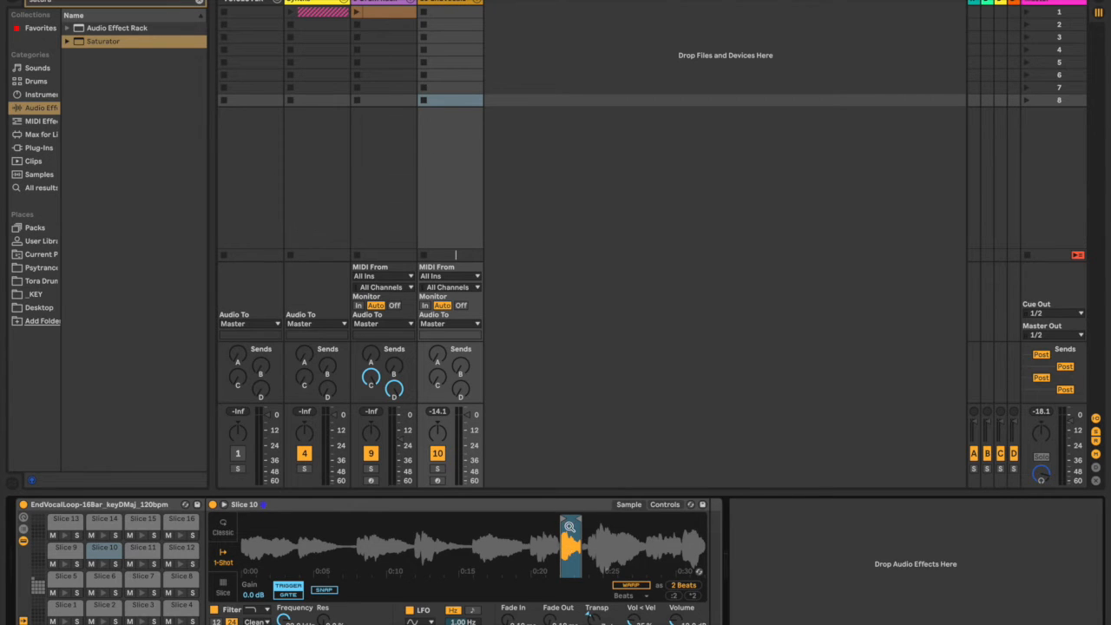
drag(570, 528, 570, 544)
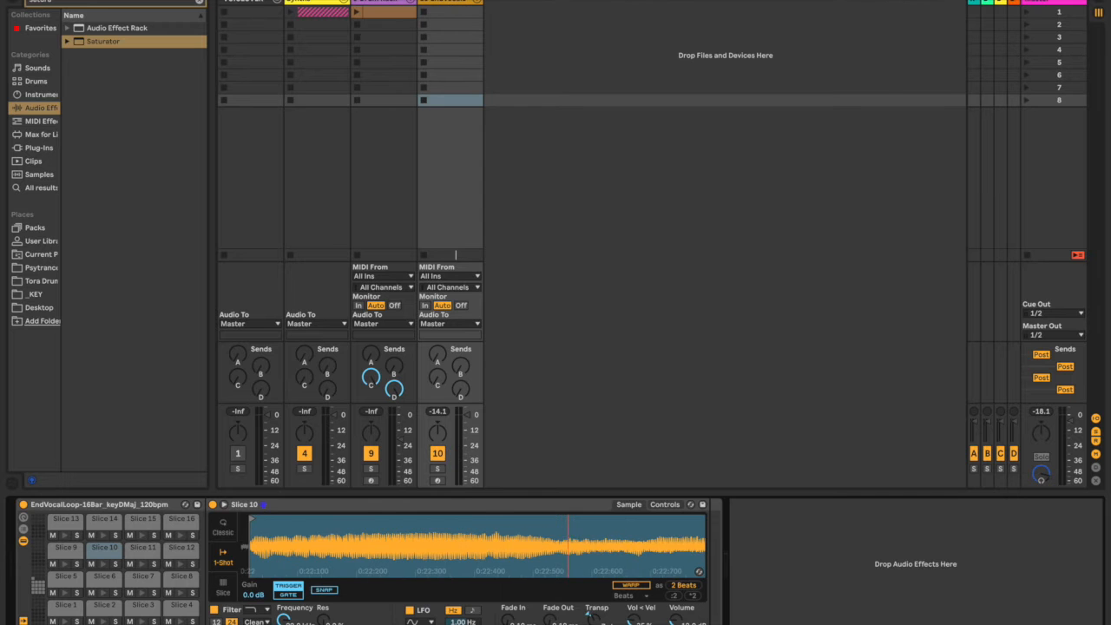
drag(305, 543, 335, 547)
scroll(335, 547, left, 4)
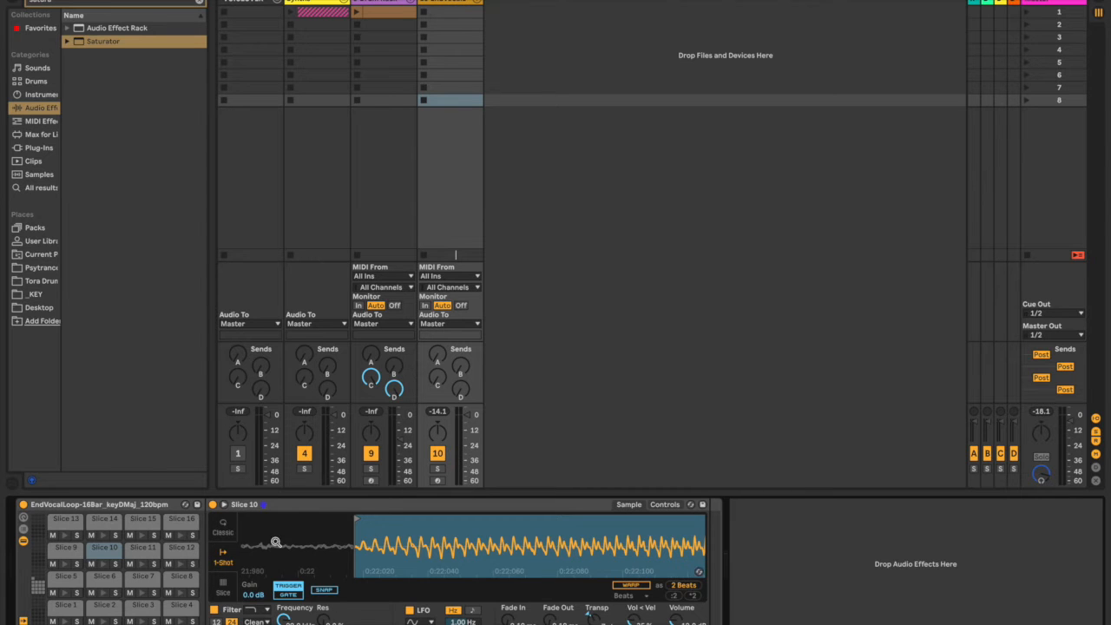
Step: Add a Delay to Slice 11 with Ping Pong enabled, a synced time of 2 sixteenths and 60% feedback
click(132, 551)
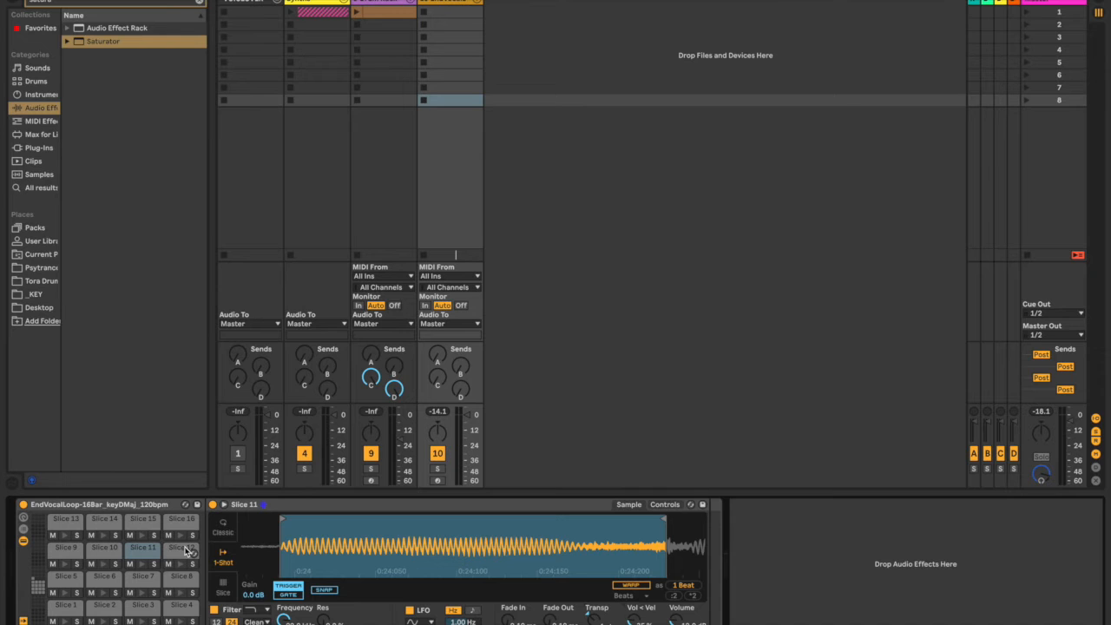
click(199, 3)
text(delay)
drag(98, 42, 777, 535)
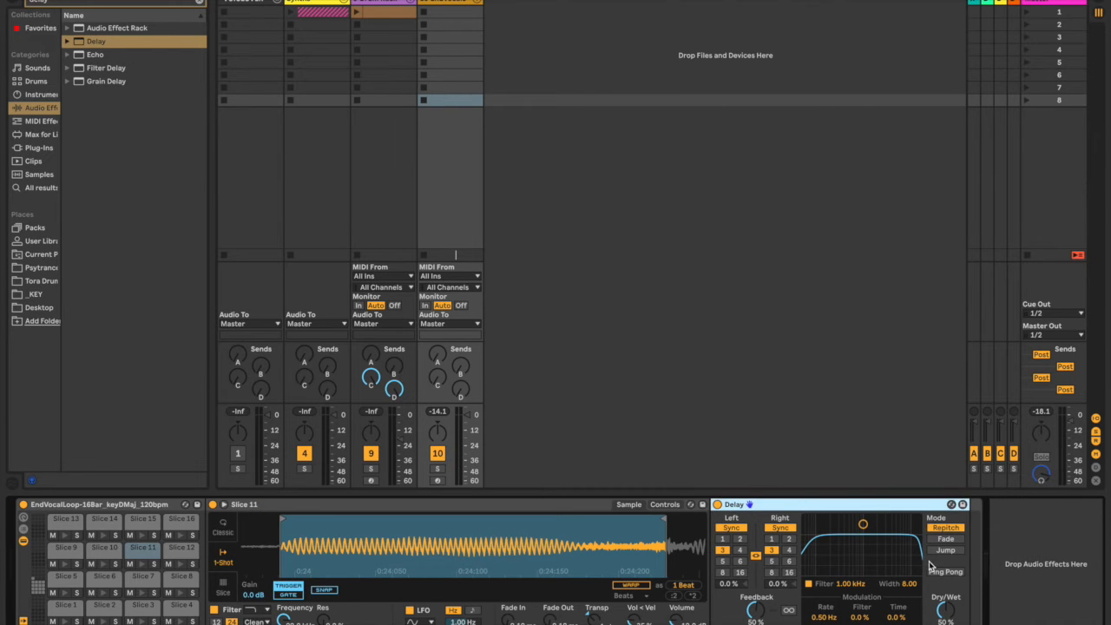
click(941, 572)
click(789, 540)
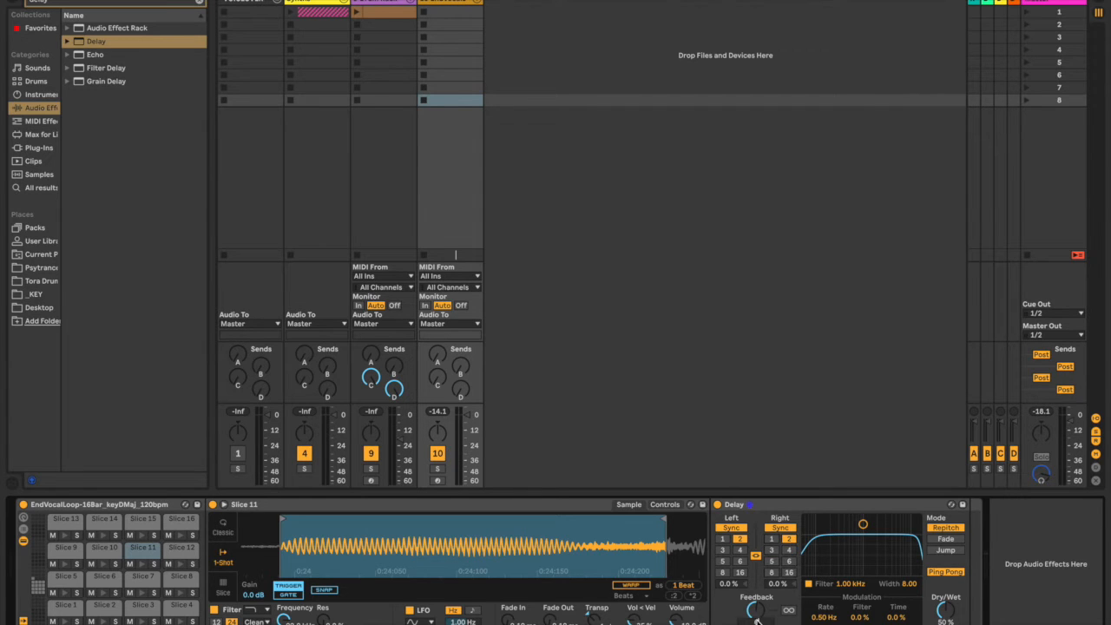
Step: Shorten Slice 12 by moving its end back ahead of the quiet stretch before the next swell
click(182, 550)
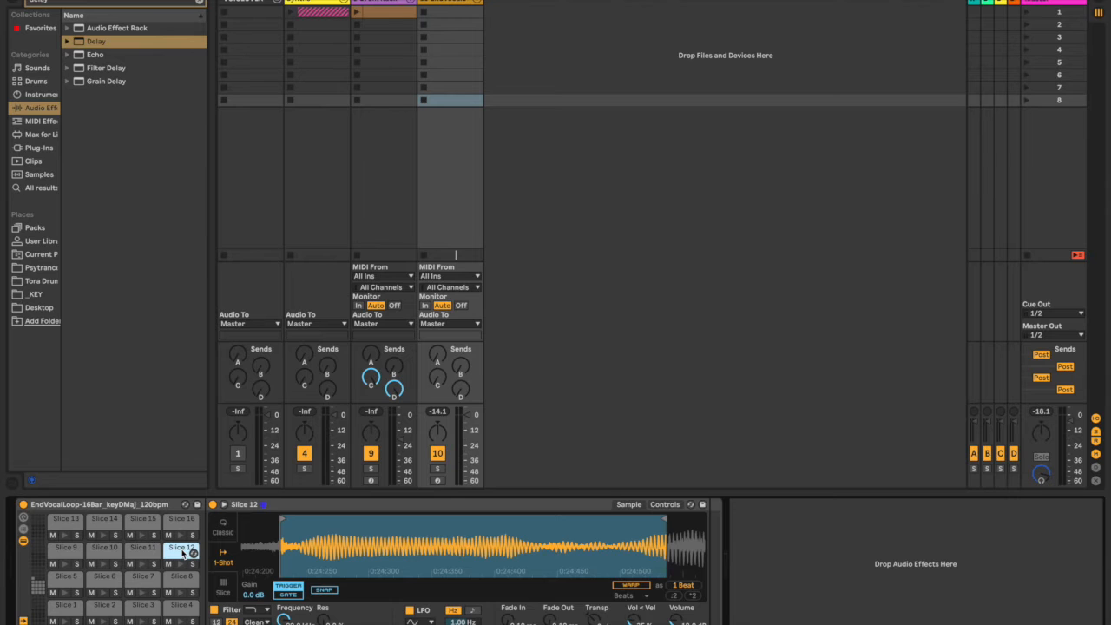
drag(662, 519, 607, 525)
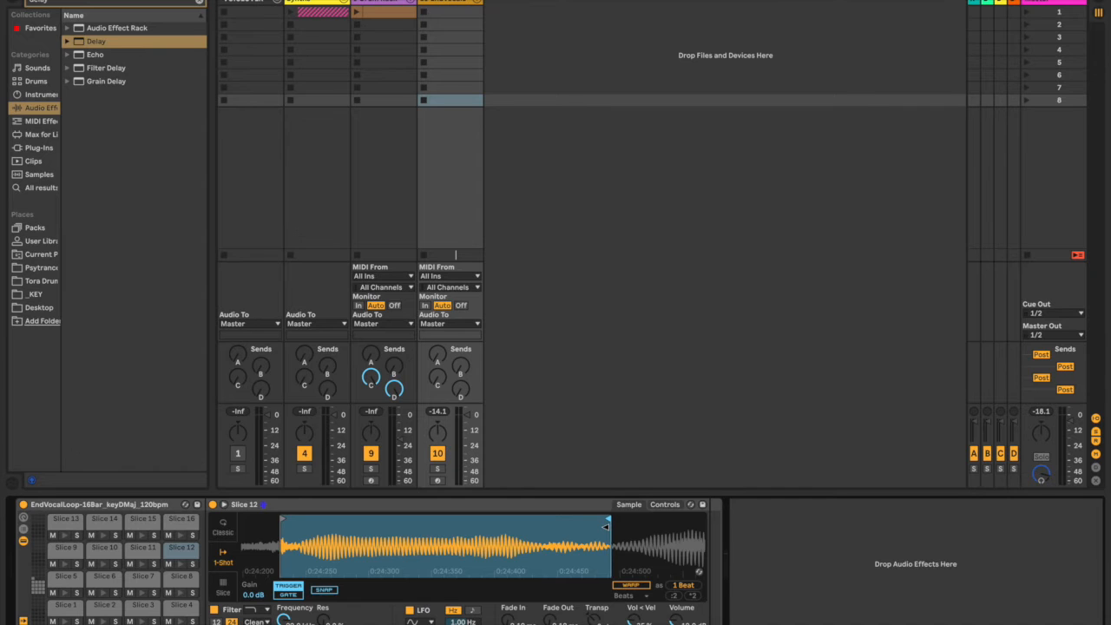
drag(607, 525, 542, 533)
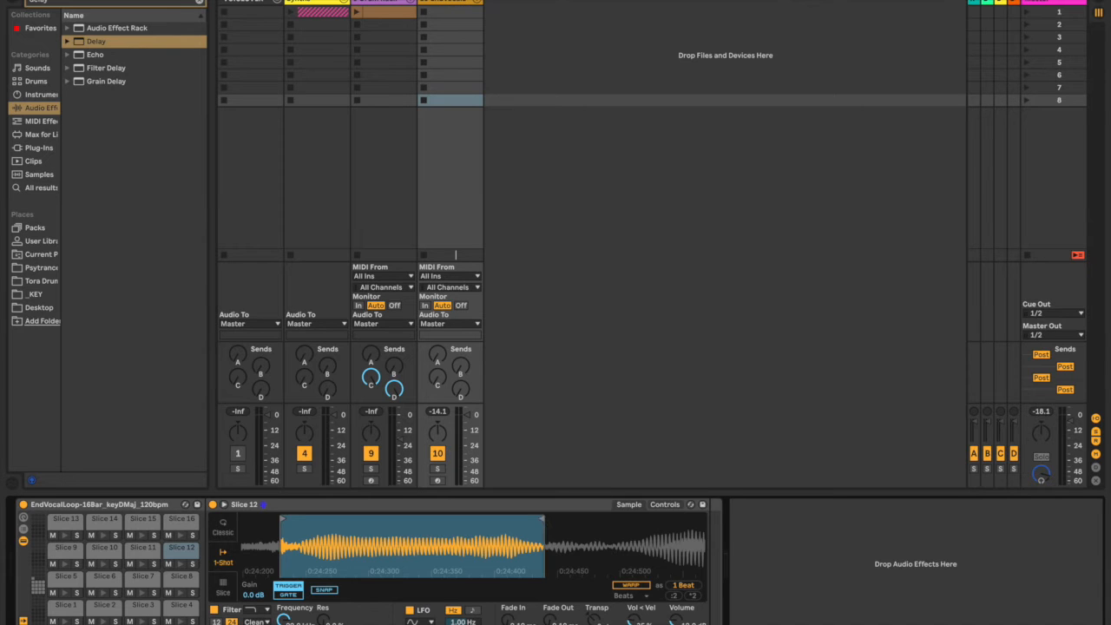
drag(545, 521, 549, 521)
Step: Duplicate Slice 11's Delay and move the copy into Slice 12's effect chain
click(144, 549)
drag(870, 504, 1024, 536)
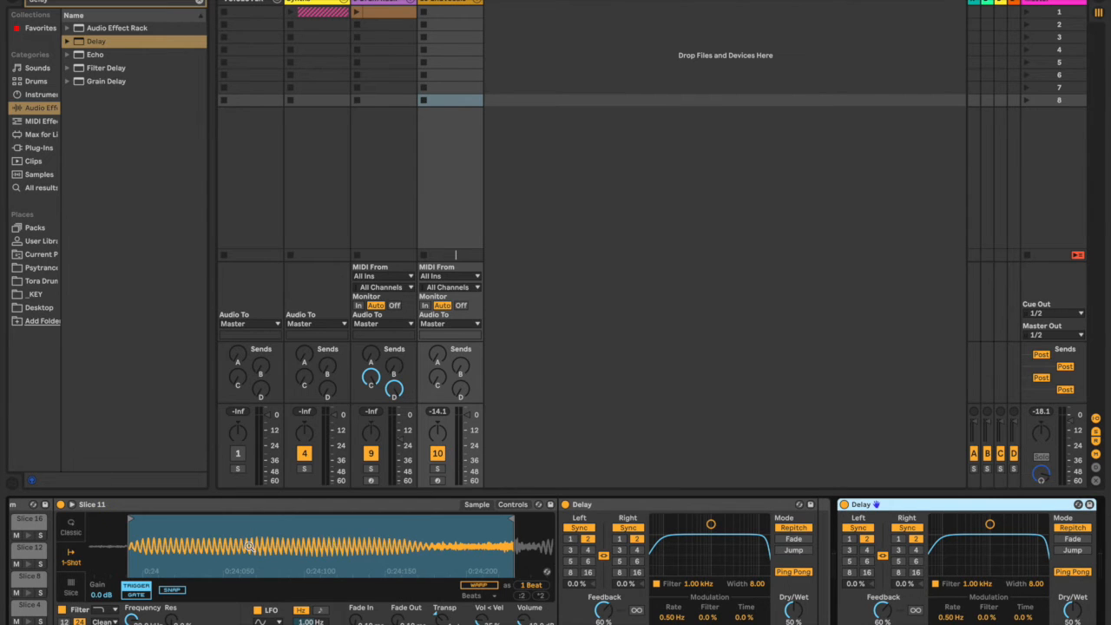
click(29, 549)
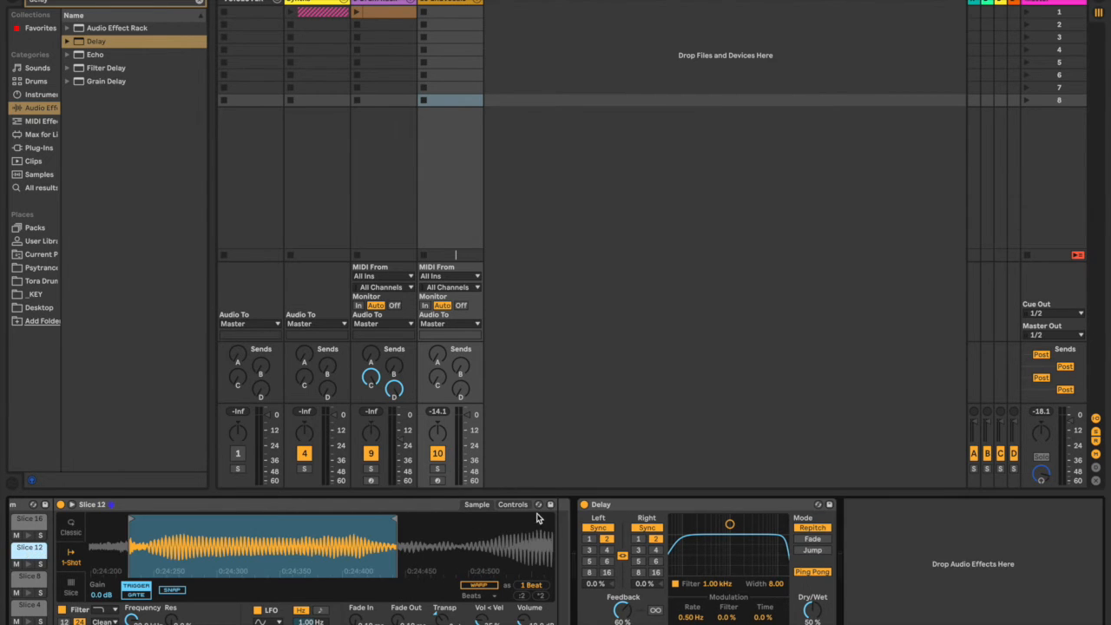
click(625, 512)
drag(557, 518, 557, 516)
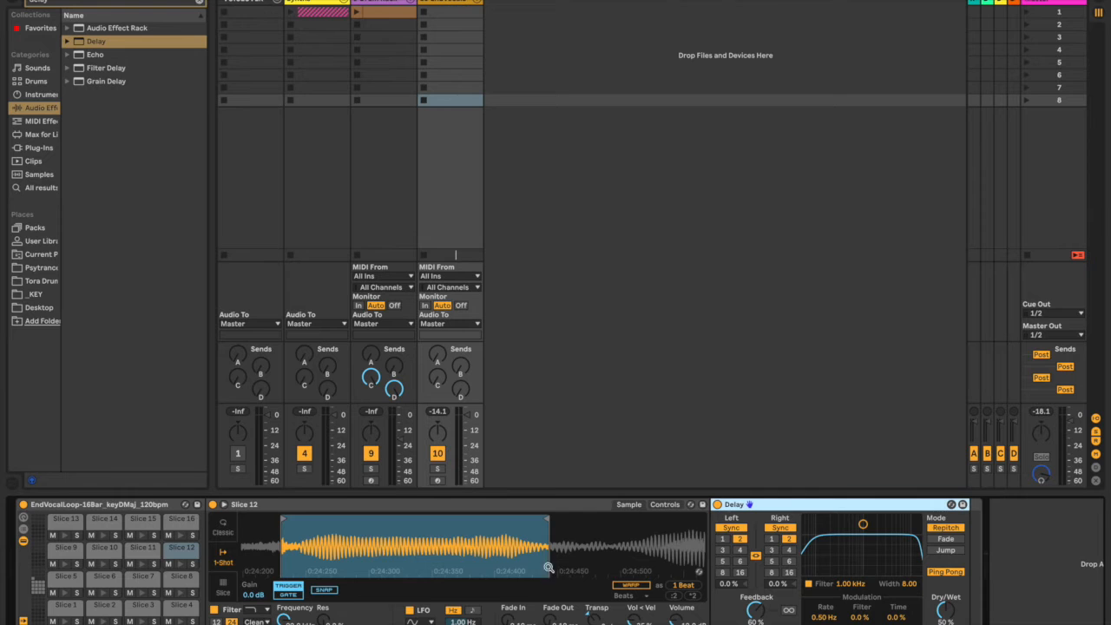
Step: Add Redux to Slice 13, switch its Downsample mode to Soft and adjust the downsample amount
click(63, 527)
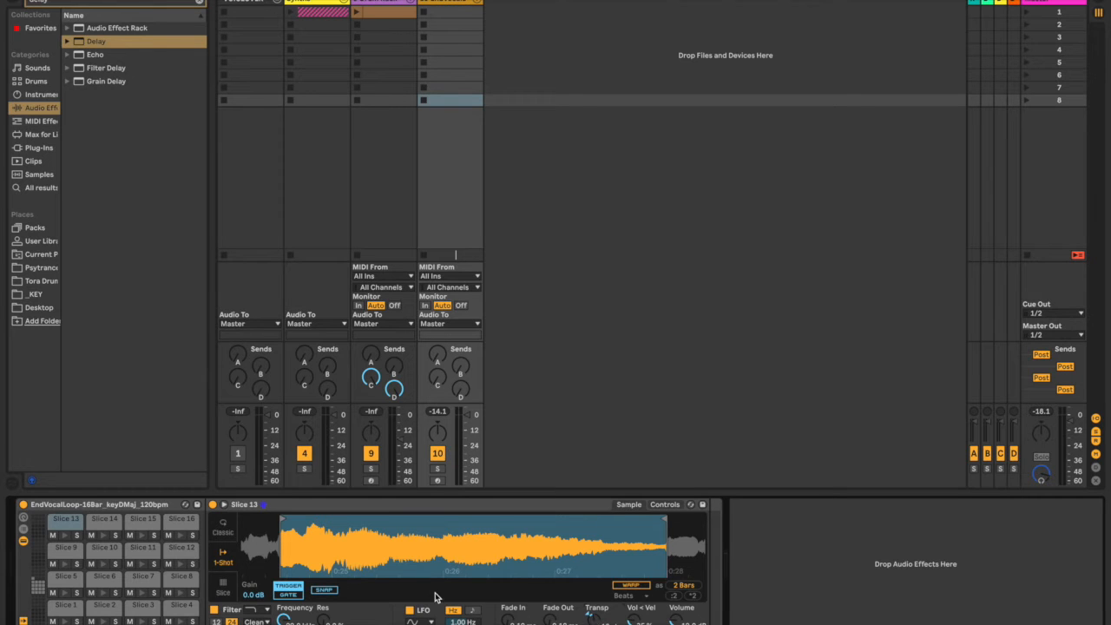
click(198, 5)
text(redux)
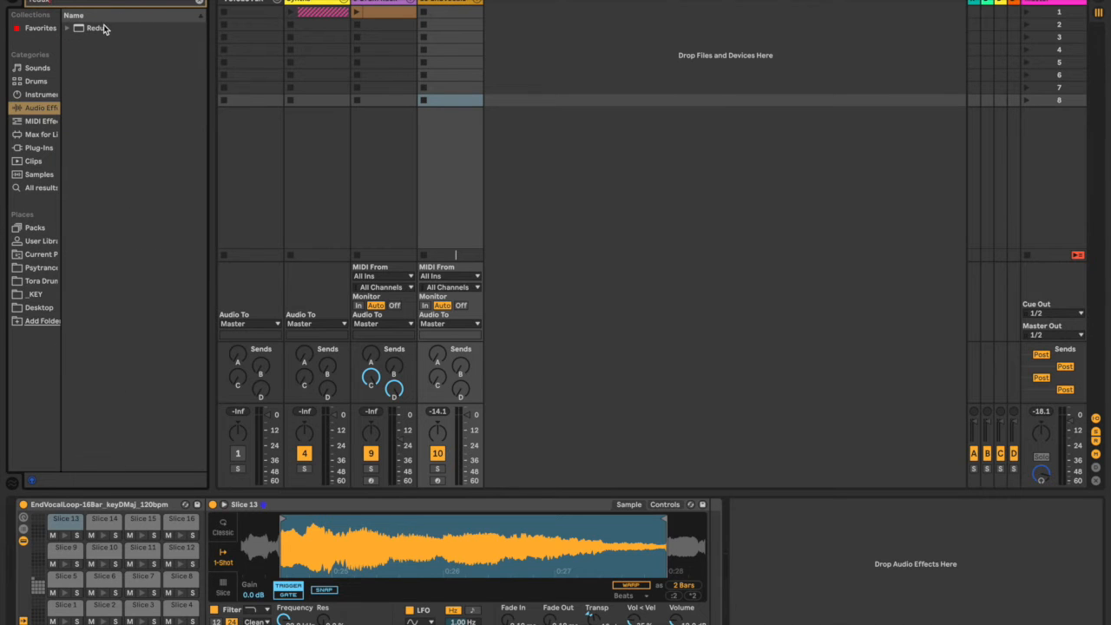
double_click(103, 28)
drag(749, 509, 712, 518)
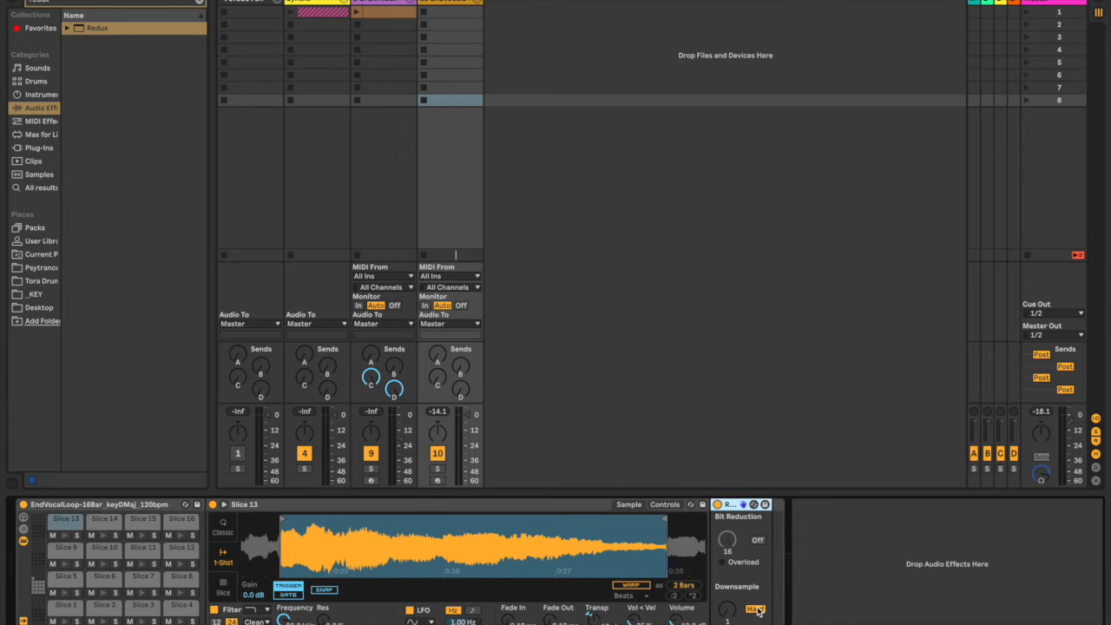
click(756, 610)
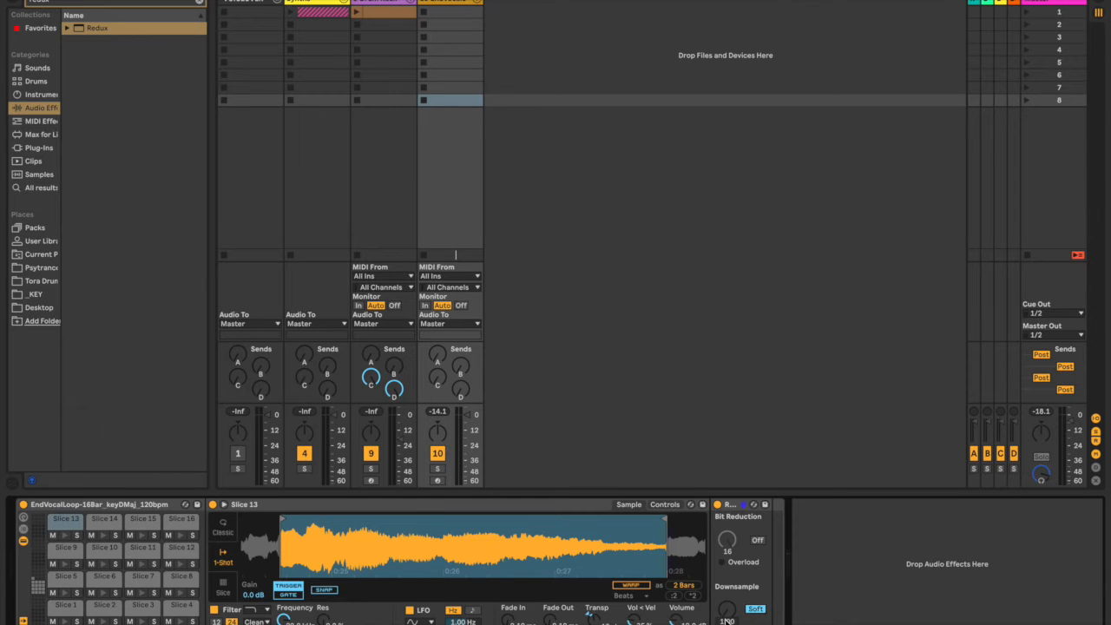
drag(727, 620, 726, 620)
Step: Add a Grain Delay to Slice 14's effect chain
click(100, 524)
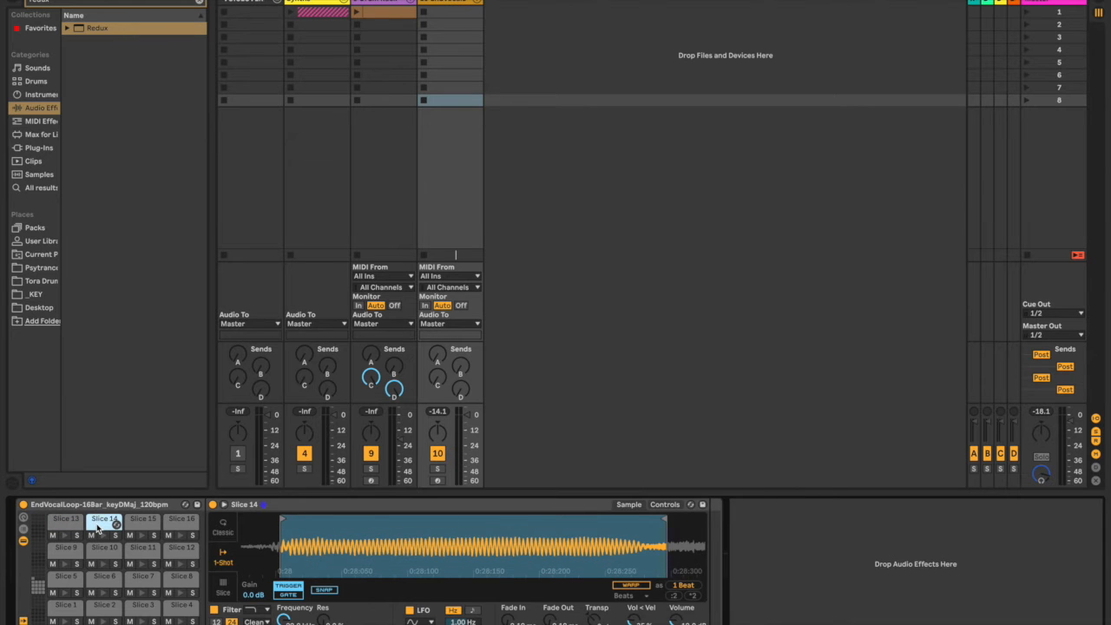
click(200, 2)
text(grain)
double_click(128, 42)
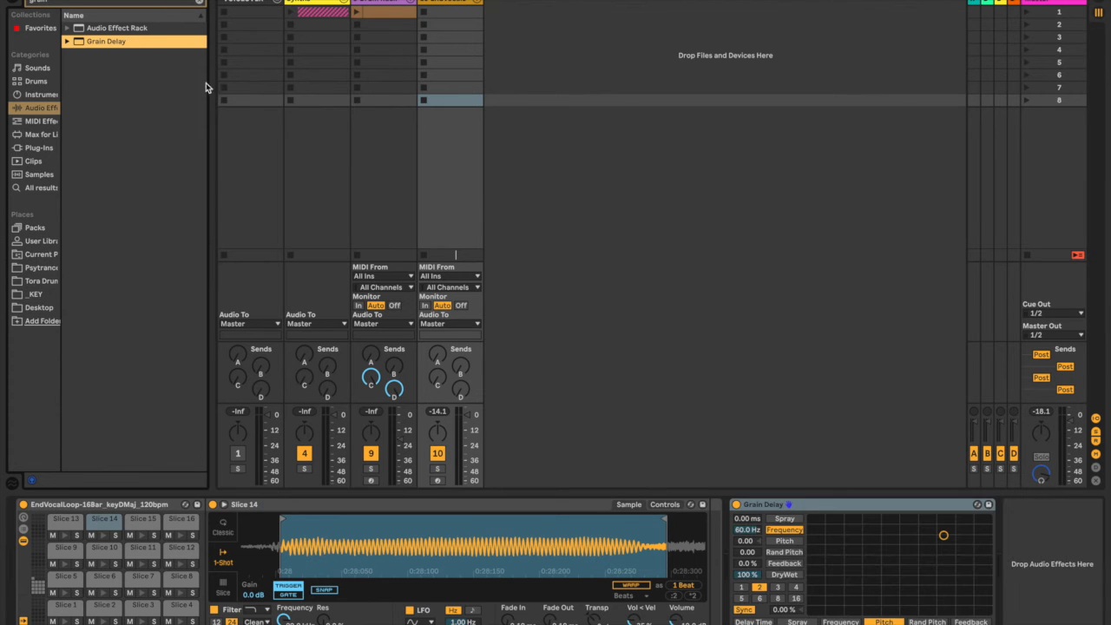
drag(790, 507, 712, 526)
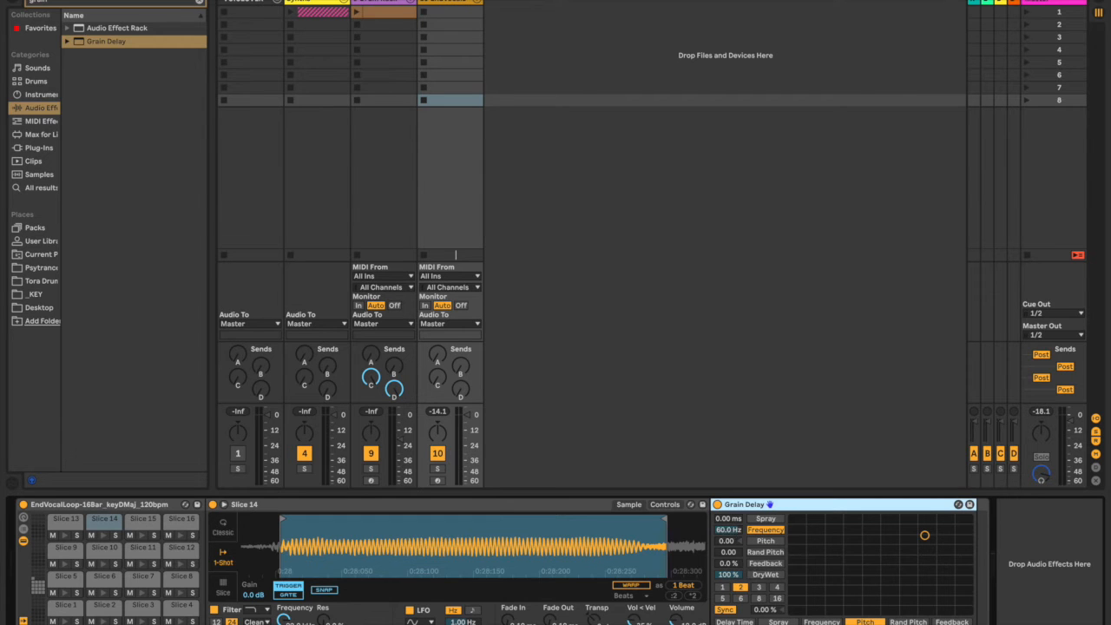
Step: Adjust the Frequency and Pitch of Slice 14's Grain Delay
click(732, 531)
text(150)
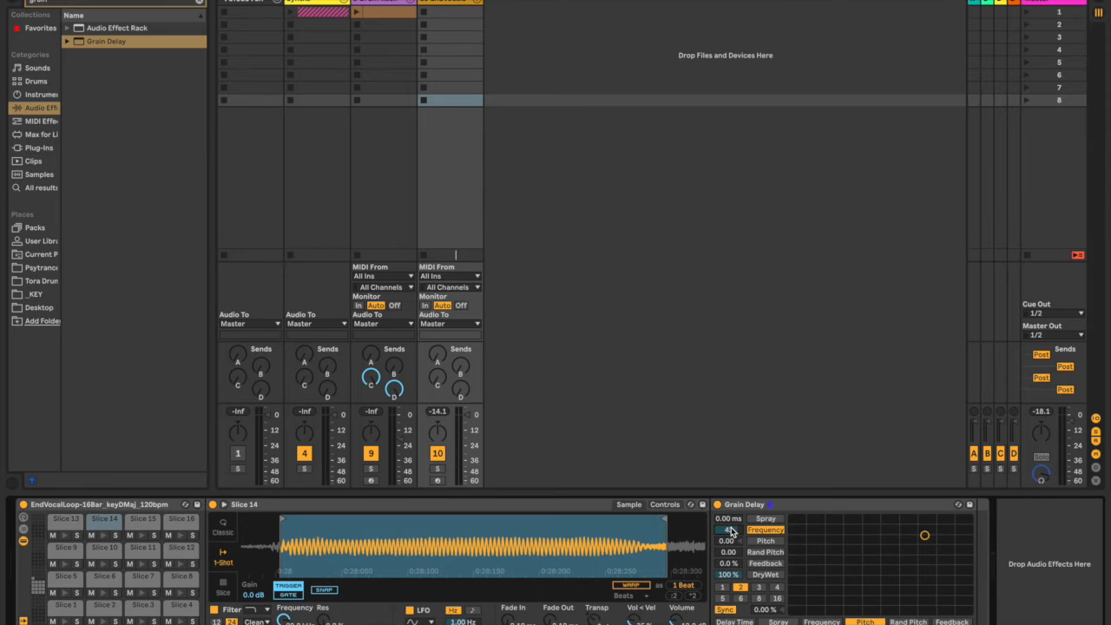
key(Return)
text(4)
key(Escape)
drag(731, 536, 730, 604)
drag(732, 542, 734, 545)
Step: Trim the start of Slice 15 forward to where the louder part of its waveform begins, auditioning the slice
click(139, 522)
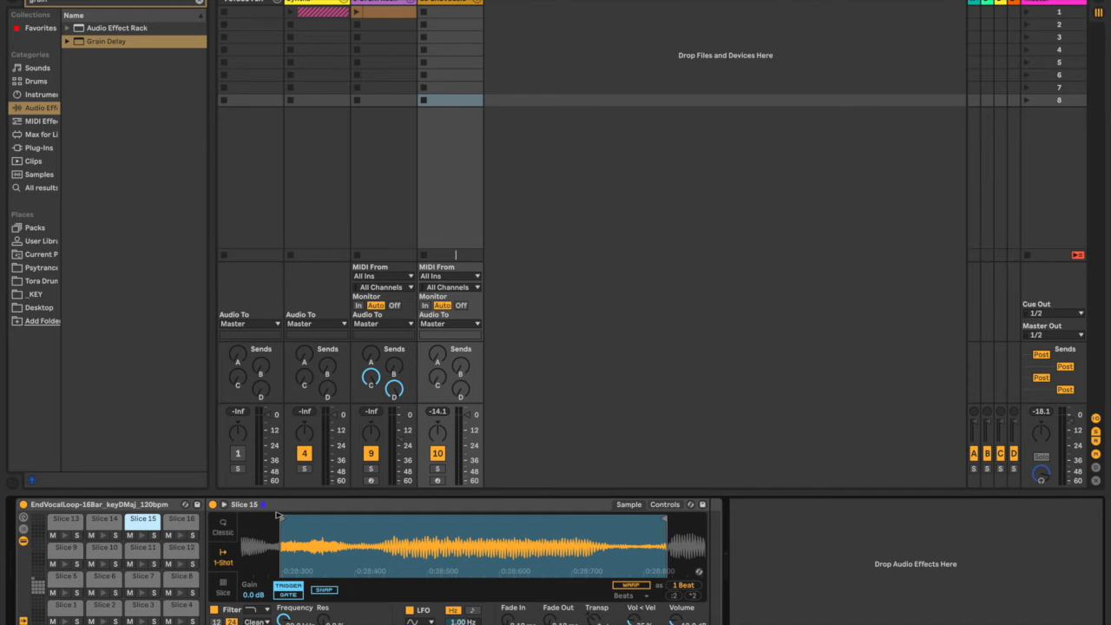
click(141, 536)
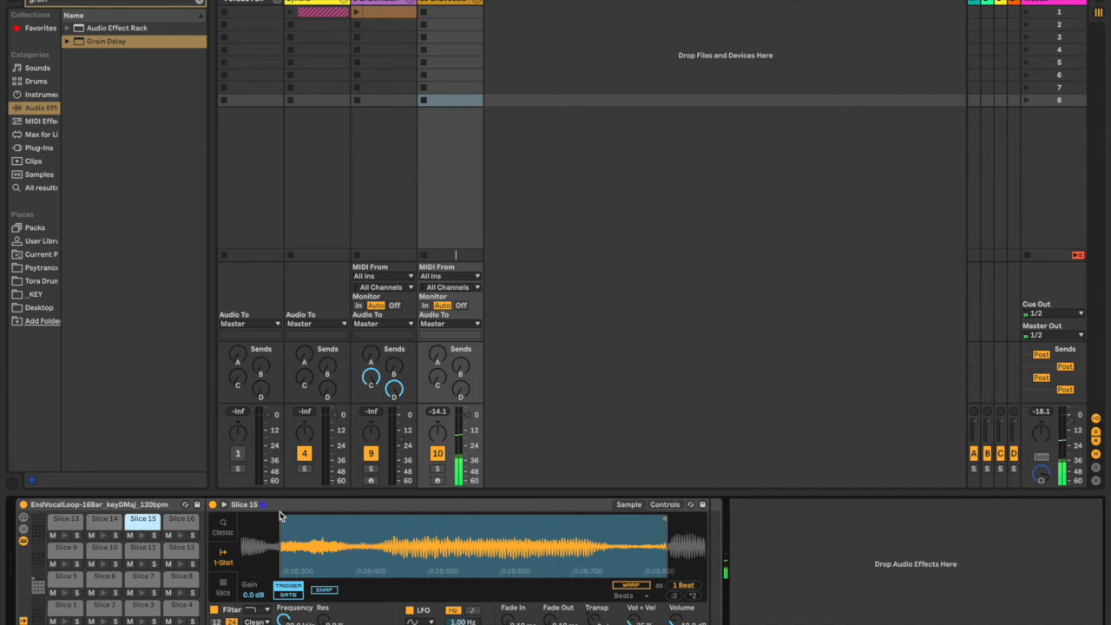
drag(279, 515, 379, 516)
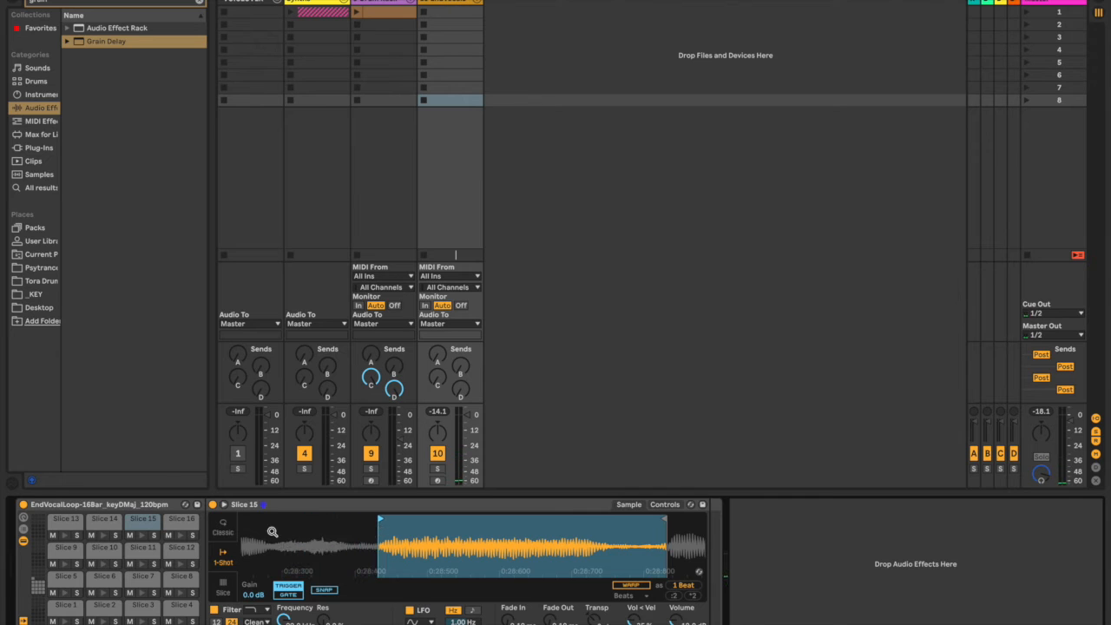
click(142, 536)
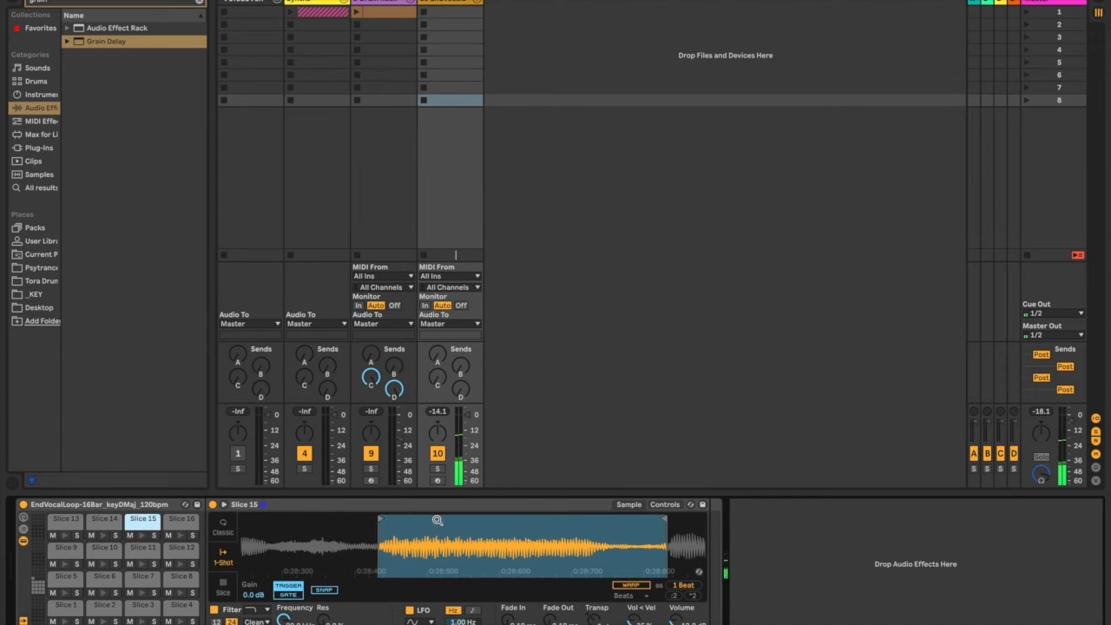
drag(387, 520, 390, 520)
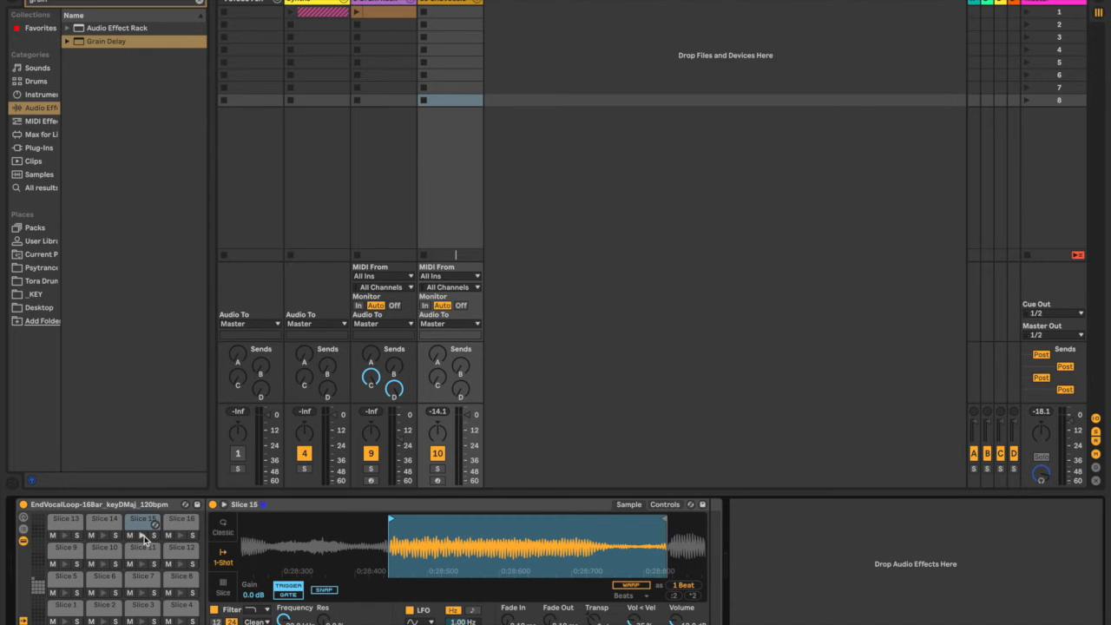
click(141, 527)
click(139, 536)
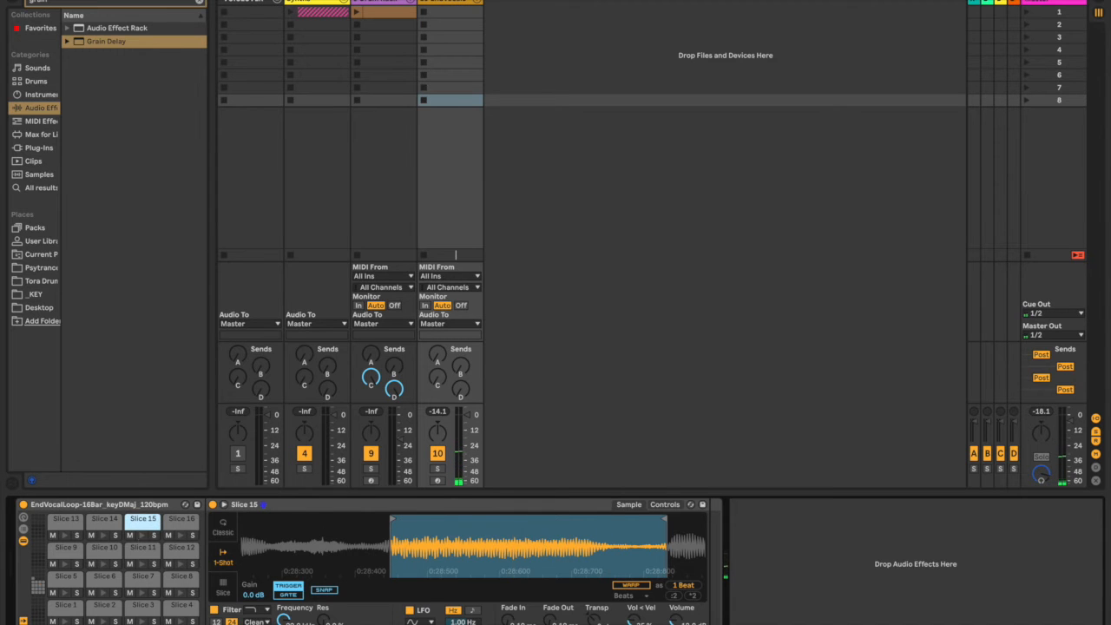
Step: Find the Phaser among the audio effects and add it to Slice 15's effect chain
click(199, 2)
click(200, 2)
text(pha)
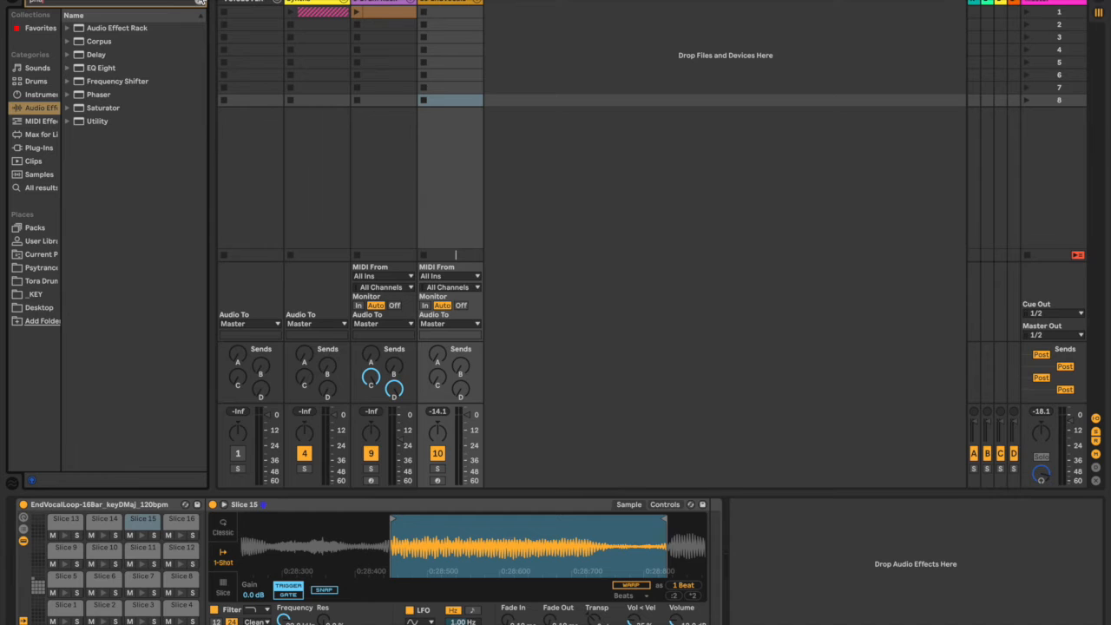
text(ser)
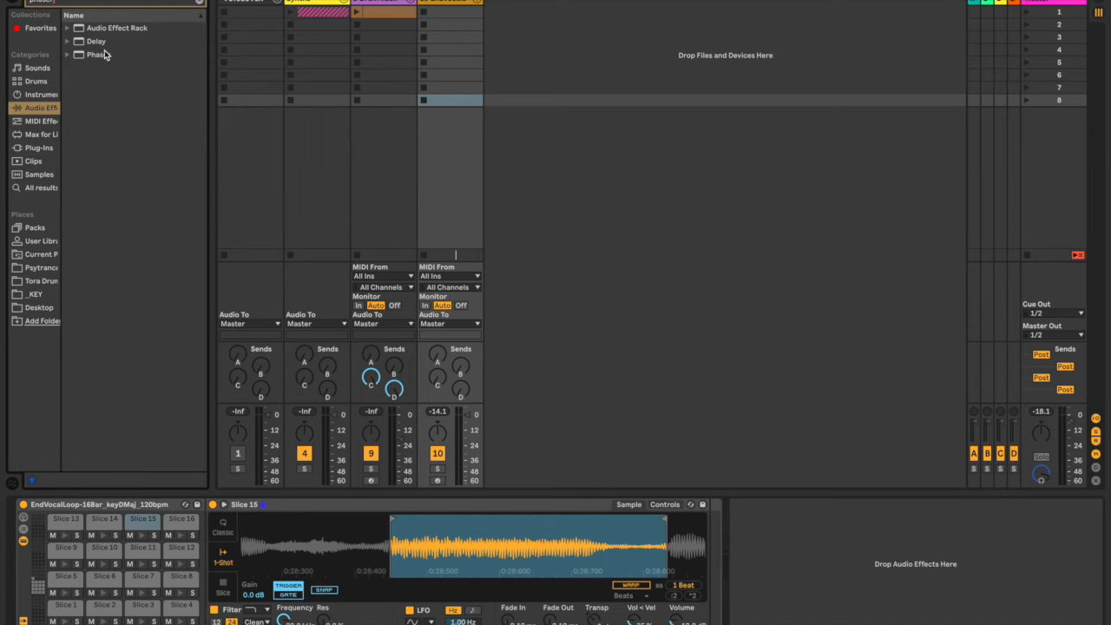
double_click(99, 54)
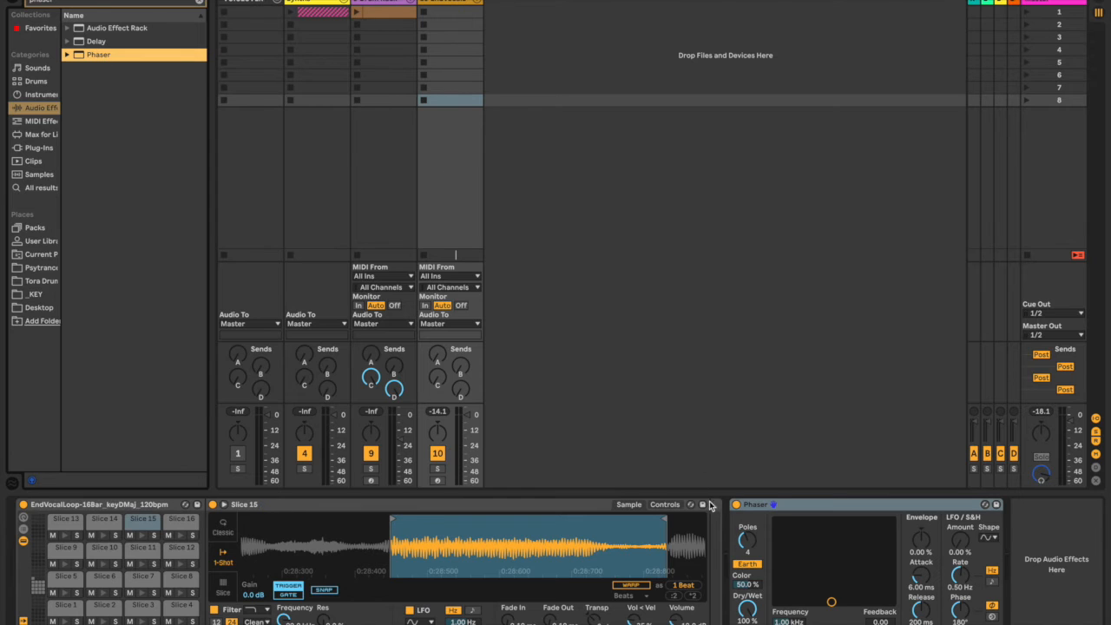
drag(770, 509, 711, 516)
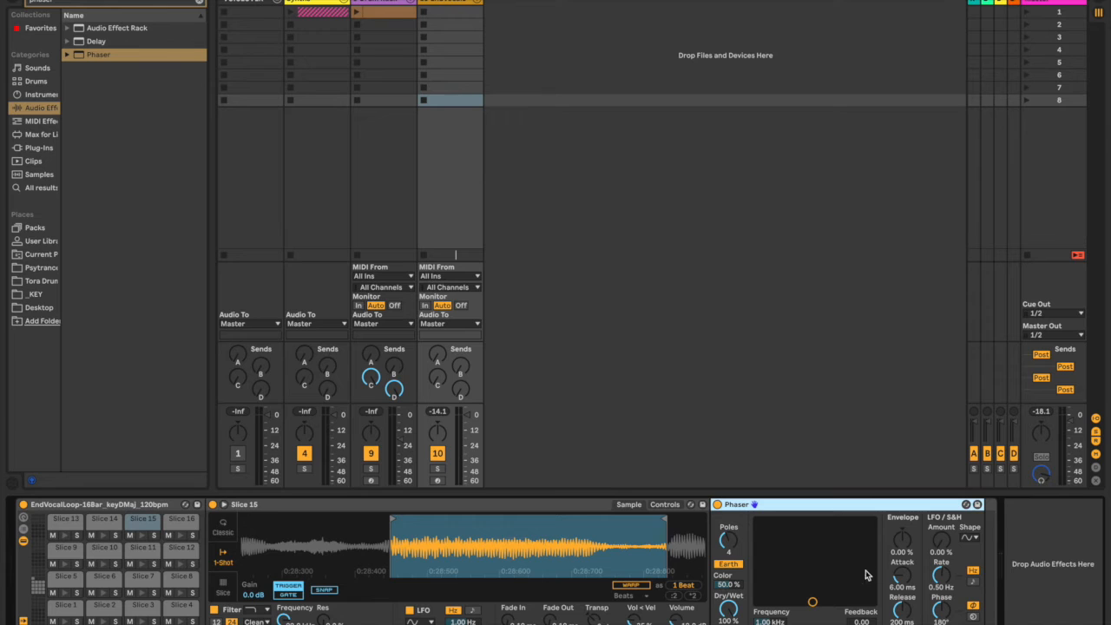
Step: Set Slice 15's Phaser to LFO Amount 67%, Frequency 331 Hz, Feedback 0.99 and Rate 0.6 Hz
click(944, 554)
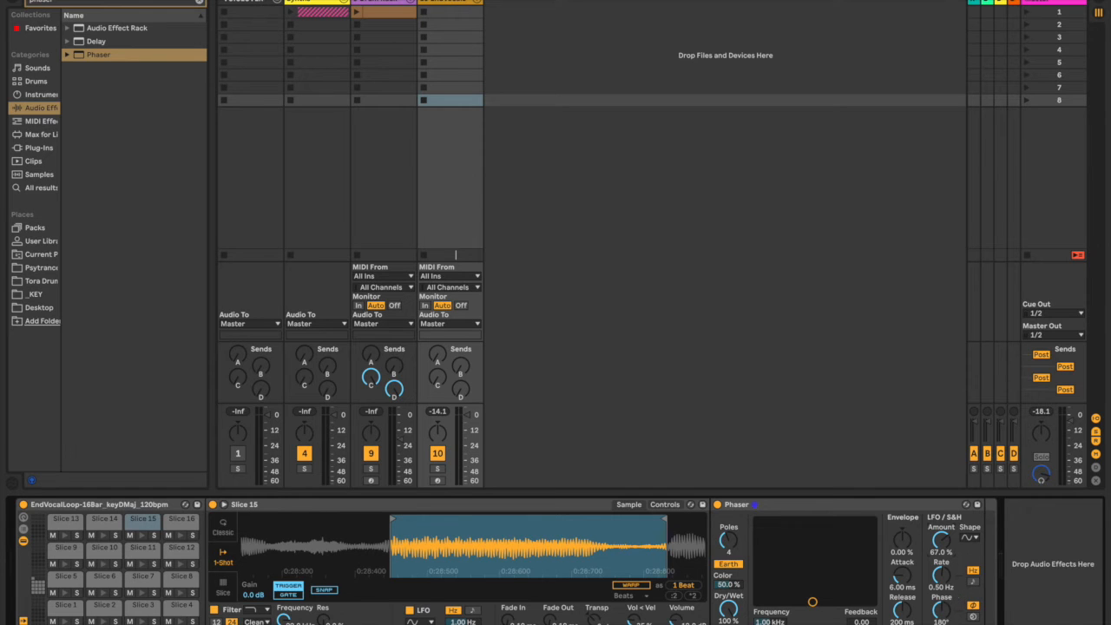
drag(758, 622, 758, 624)
click(858, 622)
text(0.99)
key(Return)
click(941, 587)
text(0)
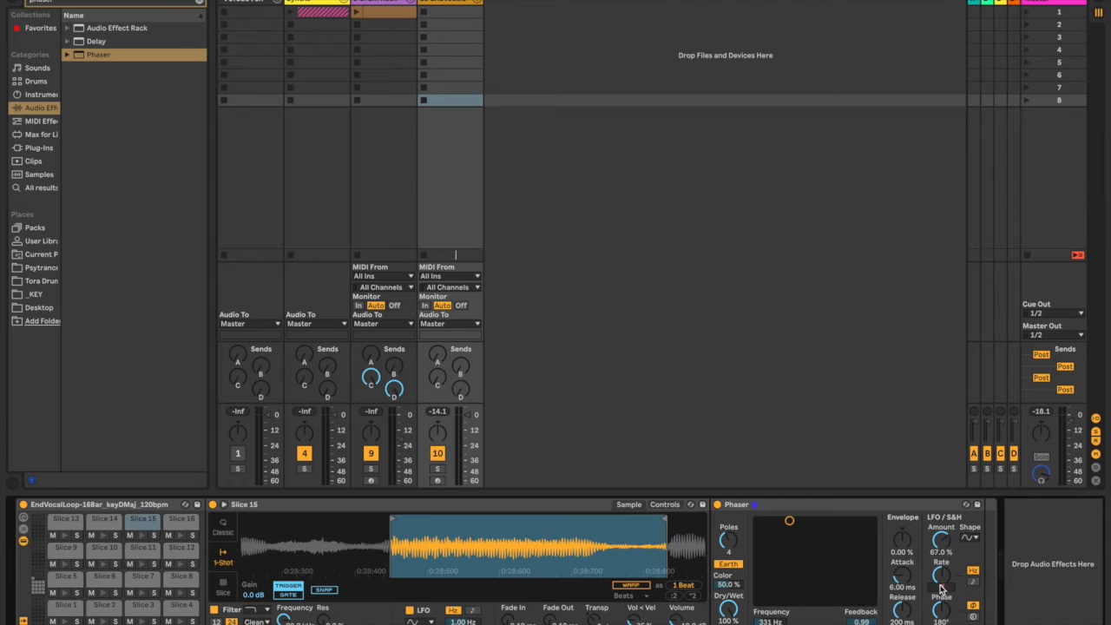
text(.6)
key(Return)
Step: Audition Slice 16 and move its start forward to about 0:29.800, close to the slice's end
click(182, 521)
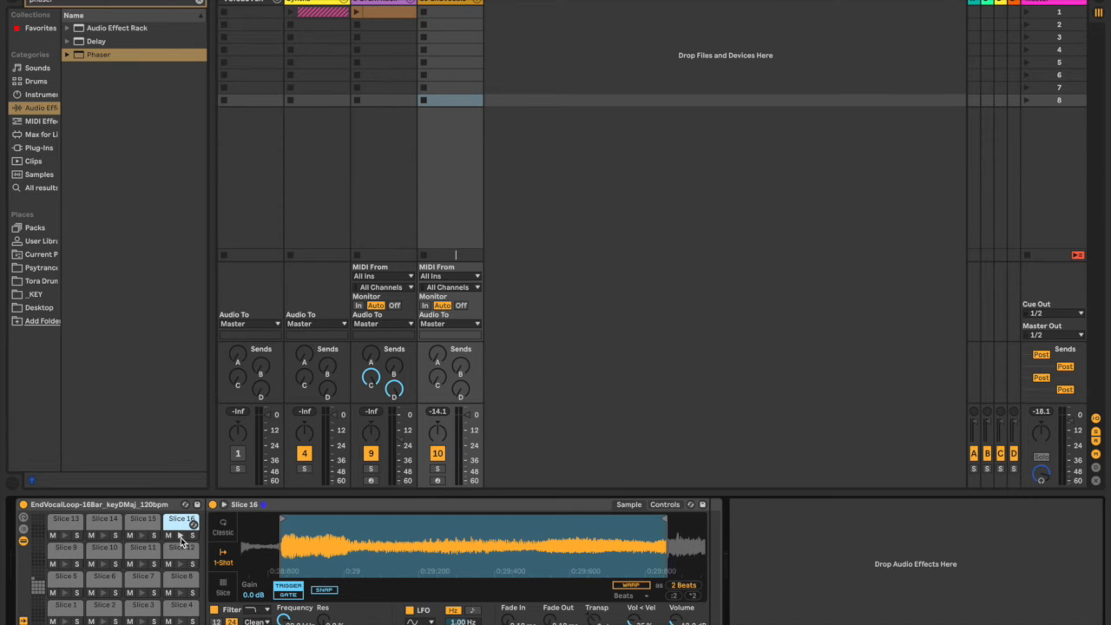
click(181, 539)
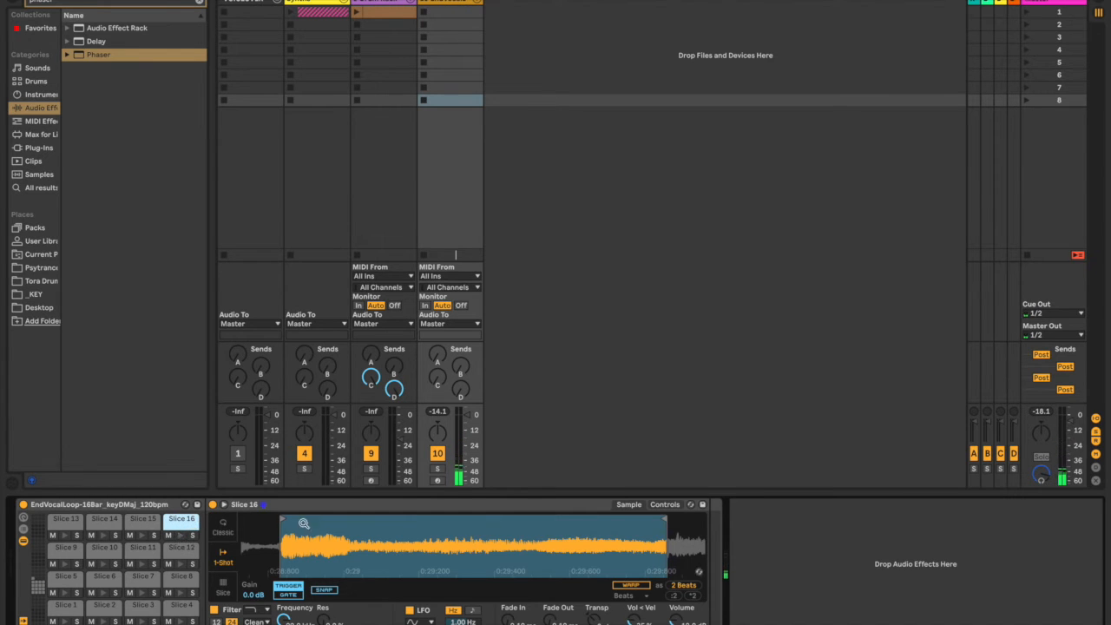
drag(283, 519, 631, 520)
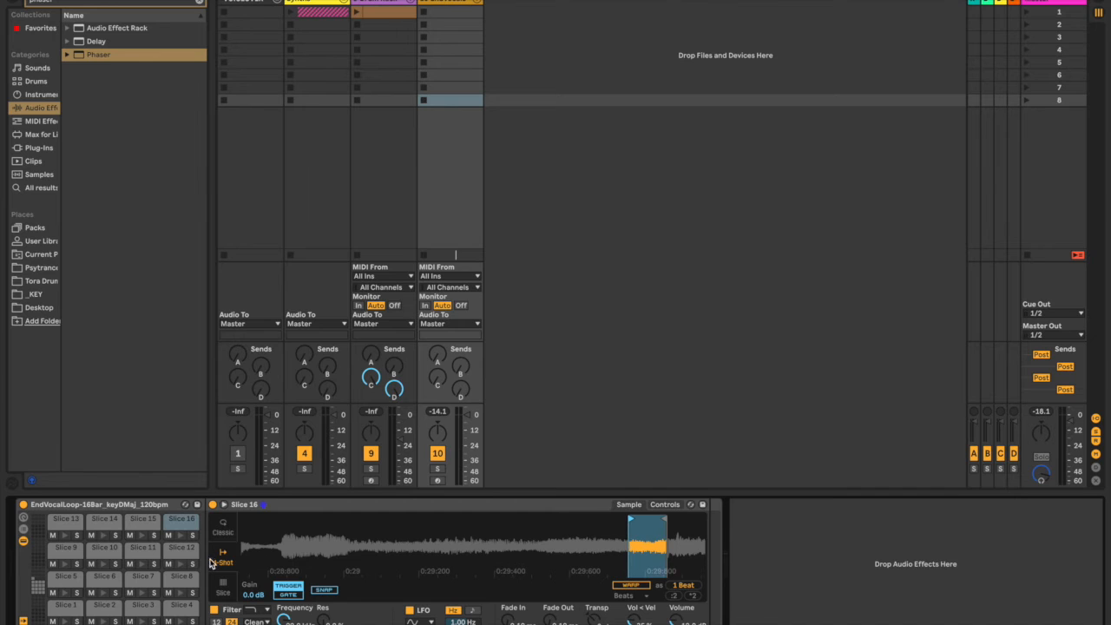
click(182, 537)
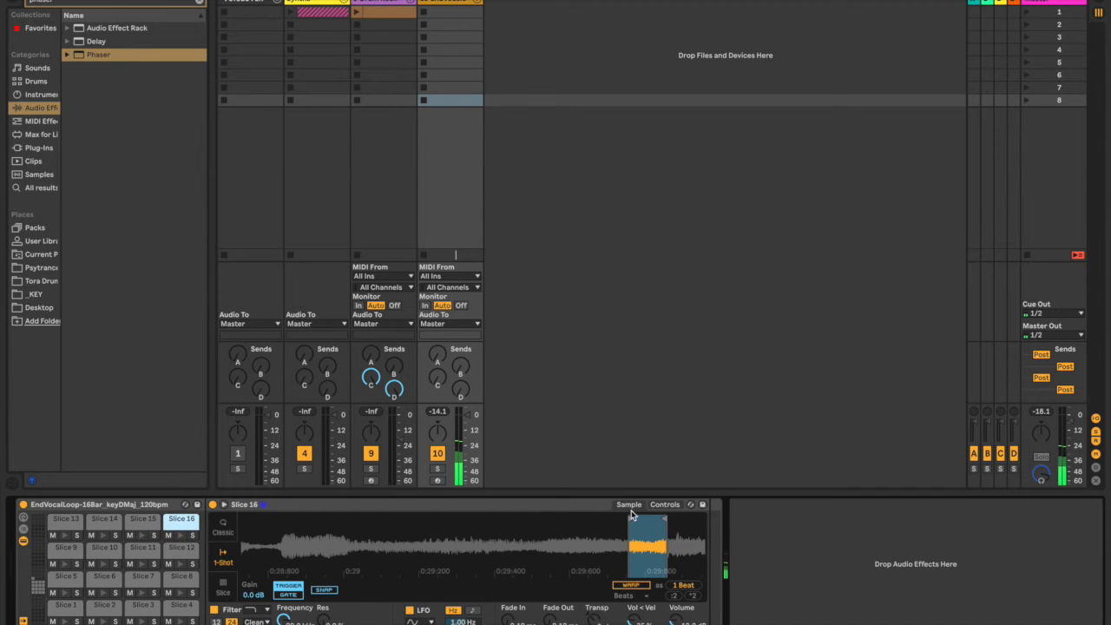
drag(631, 515, 647, 516)
scroll(657, 532, up, 8)
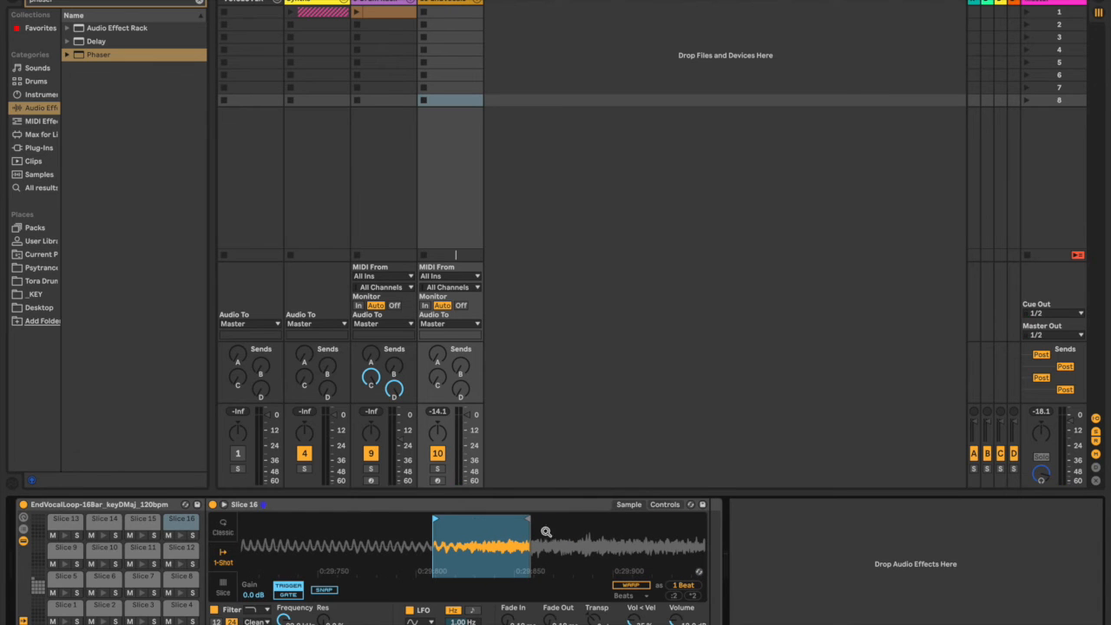
Step: Extend Slice 16's end to about 0:29.930 and move its start to about 0:29.840, auditioning the changes
drag(527, 519, 584, 521)
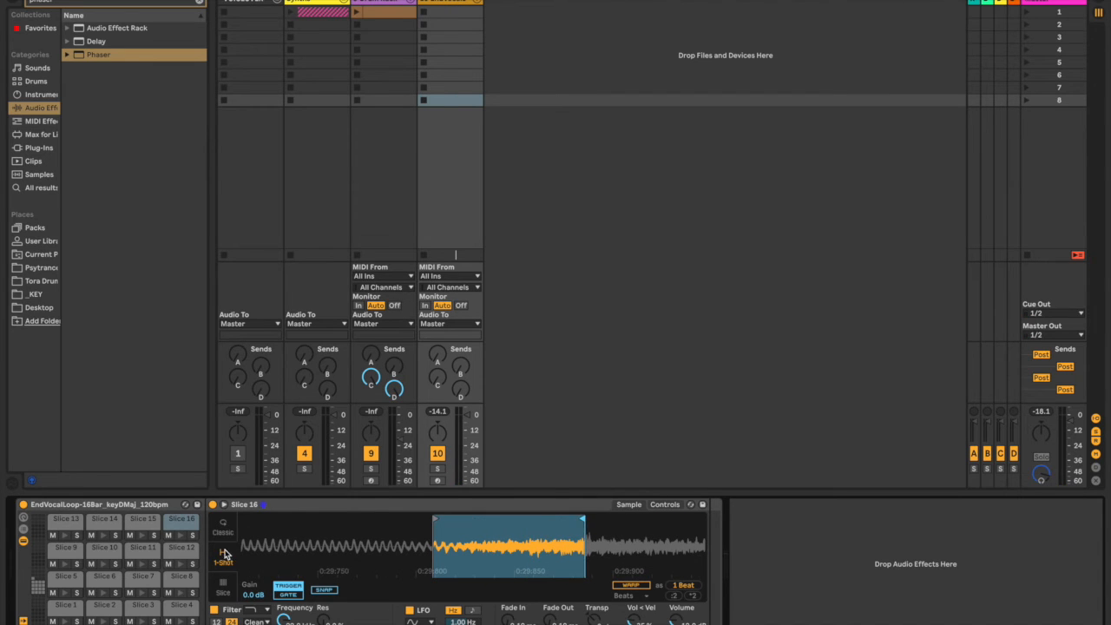
click(182, 538)
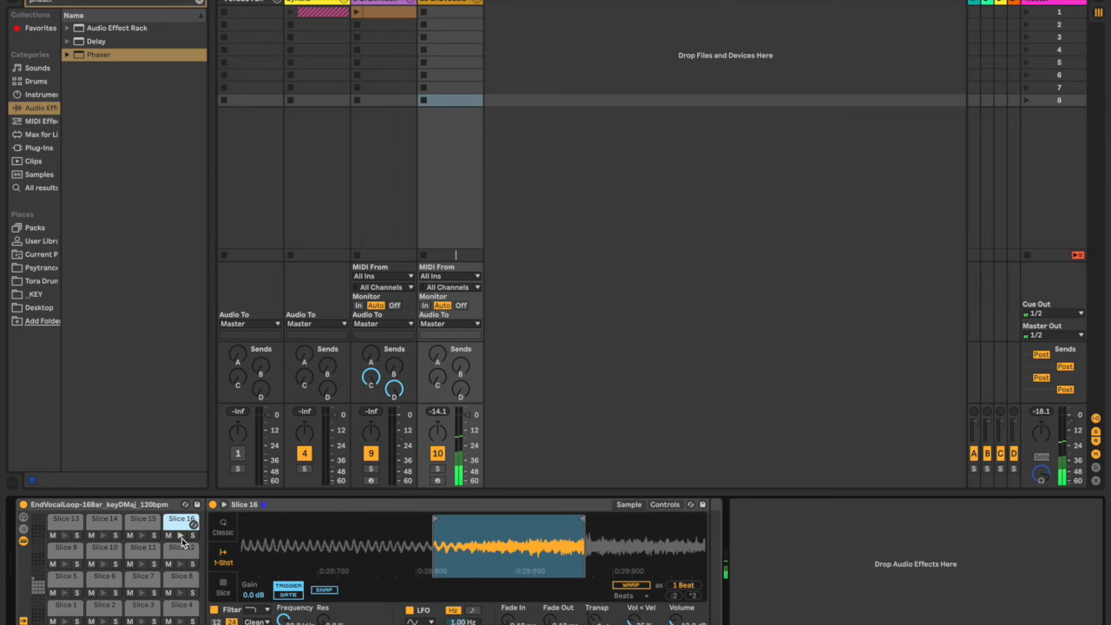
drag(435, 519, 462, 521)
click(180, 537)
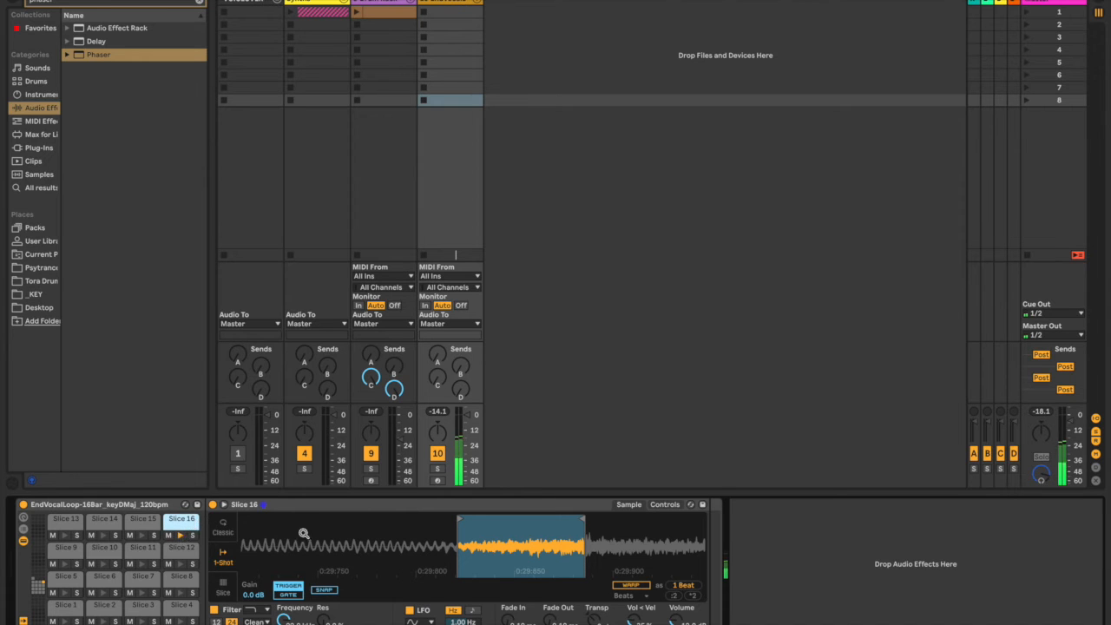
drag(461, 521, 500, 521)
drag(584, 519, 675, 520)
click(179, 523)
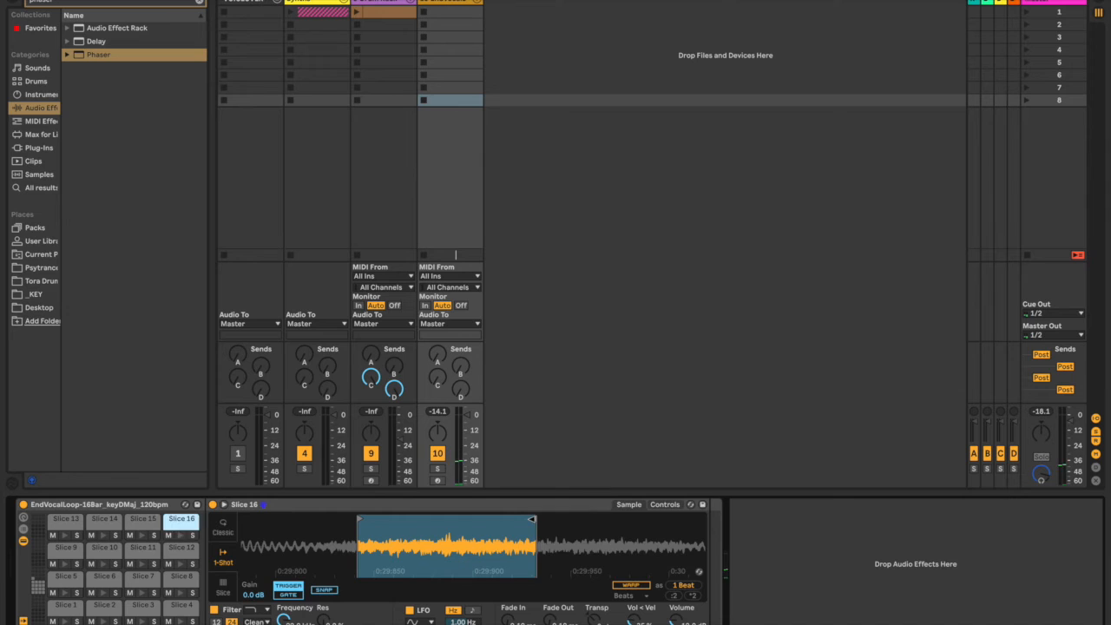
Step: Extend Slice 16's end to about 0:30.020 and shift its start to about 0:29.860, auditioning the changes
drag(536, 519, 634, 521)
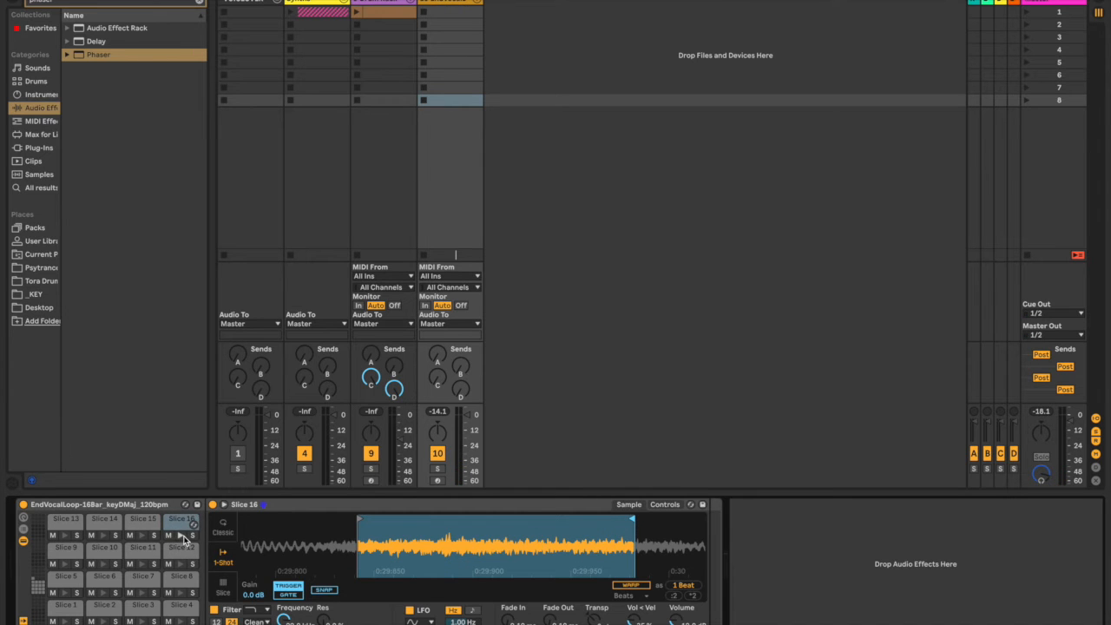
click(183, 537)
drag(359, 521, 397, 525)
scroll(458, 550, right, 4)
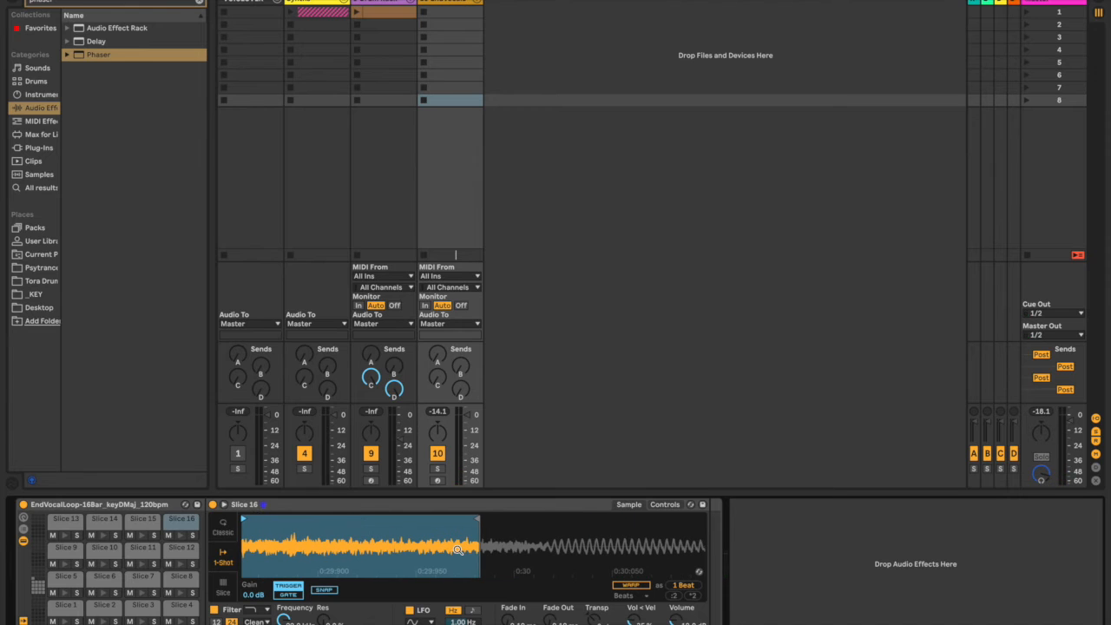
drag(478, 529, 544, 530)
click(182, 525)
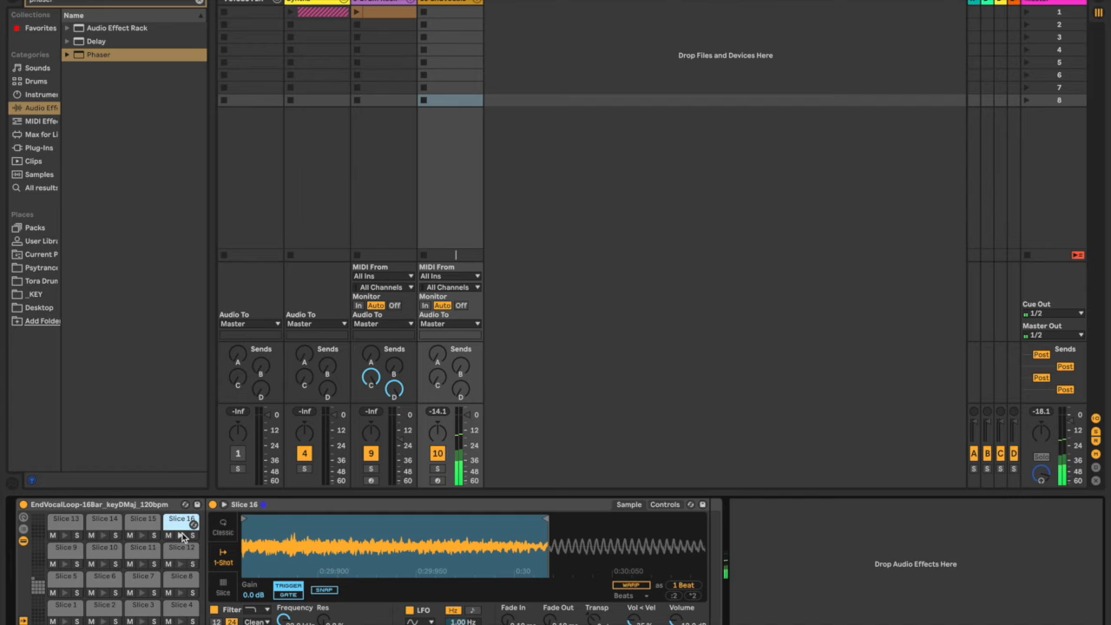
Step: Refine Slice 16's start forward to about 0:29.890, auditioning the slice after each adjustment
scroll(254, 531, left, 1)
drag(271, 525, 319, 529)
click(179, 537)
click(178, 539)
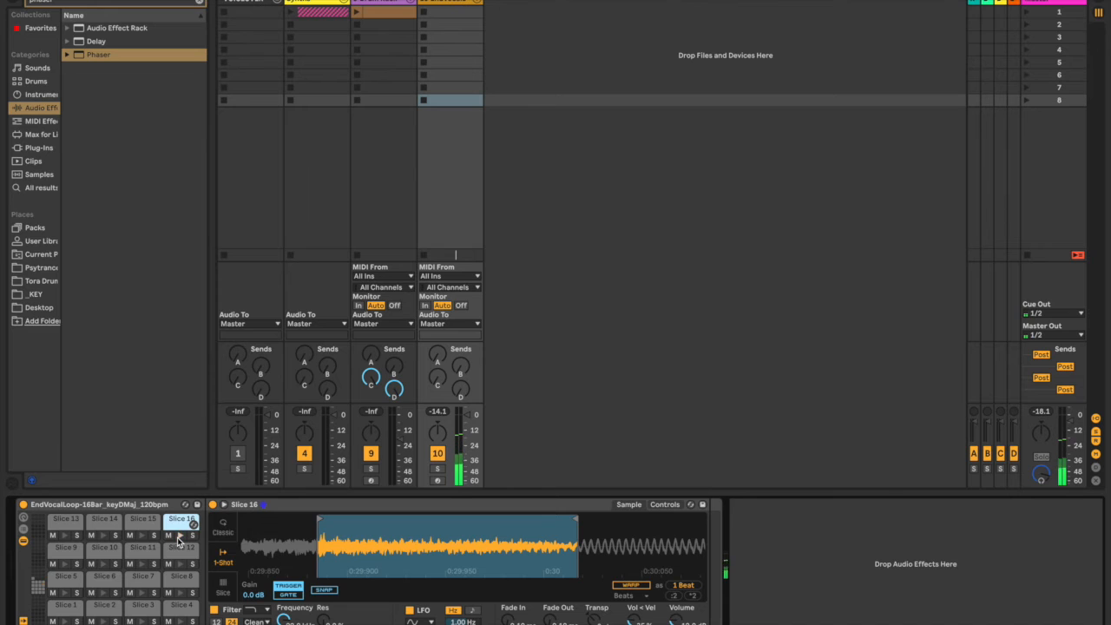
drag(318, 525, 335, 525)
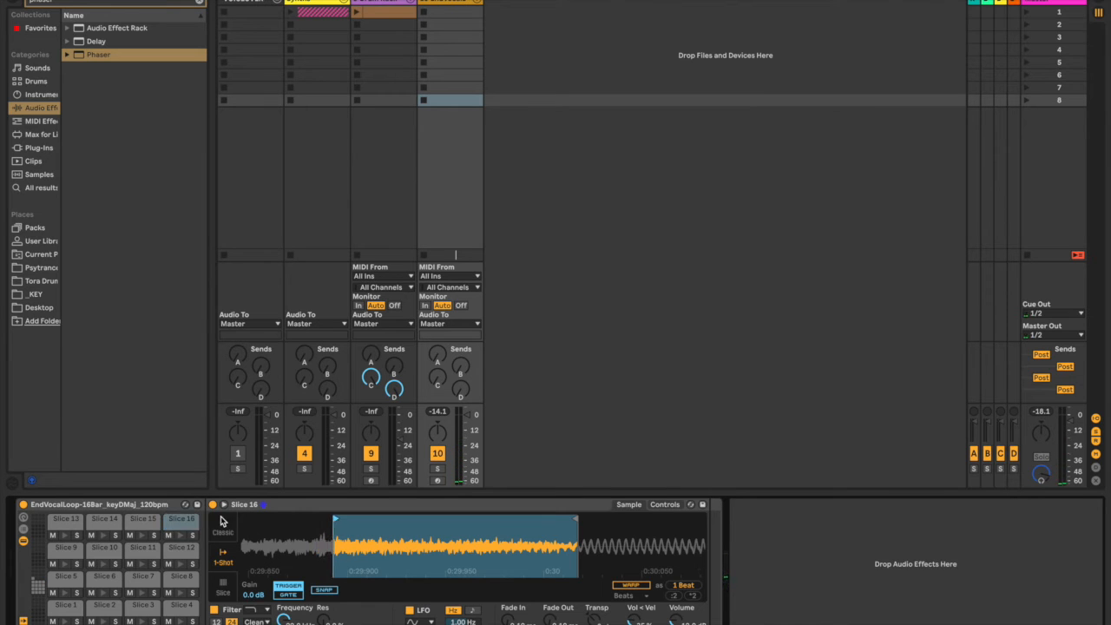
click(183, 536)
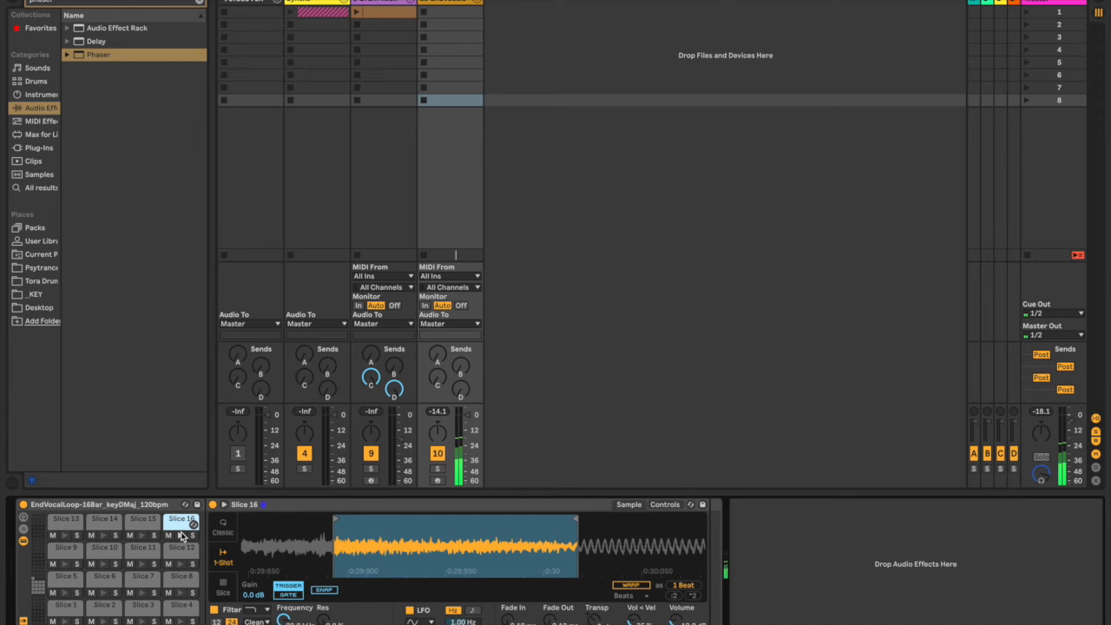
click(182, 536)
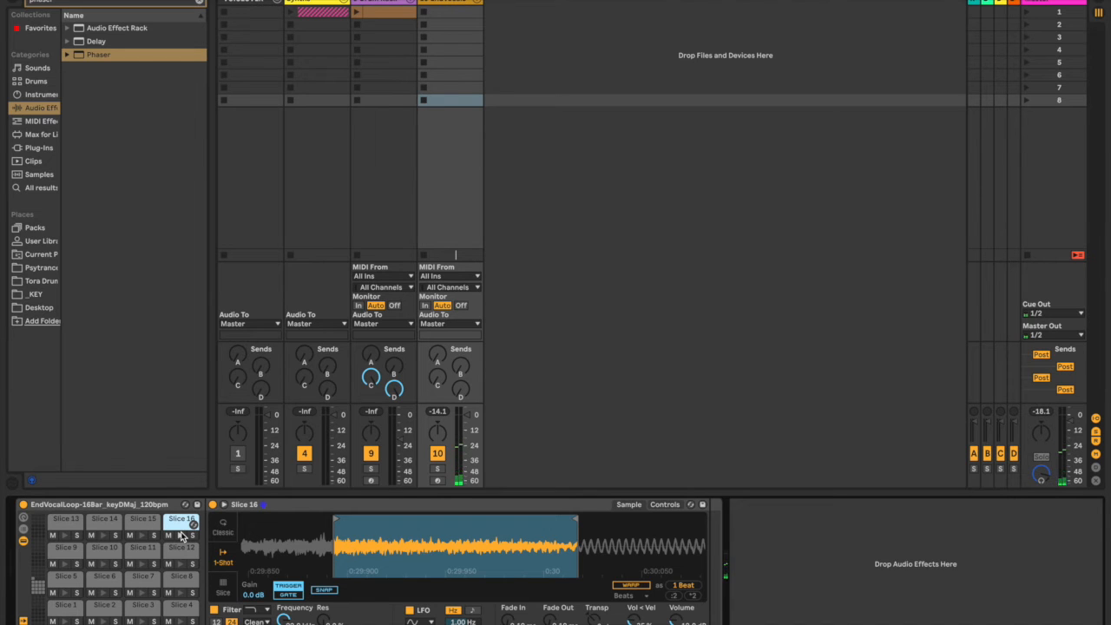
Step: Extend Slice 16's end to about 0:30.330 to lengthen the slice, auditioning it along the way
scroll(561, 527, right, 5)
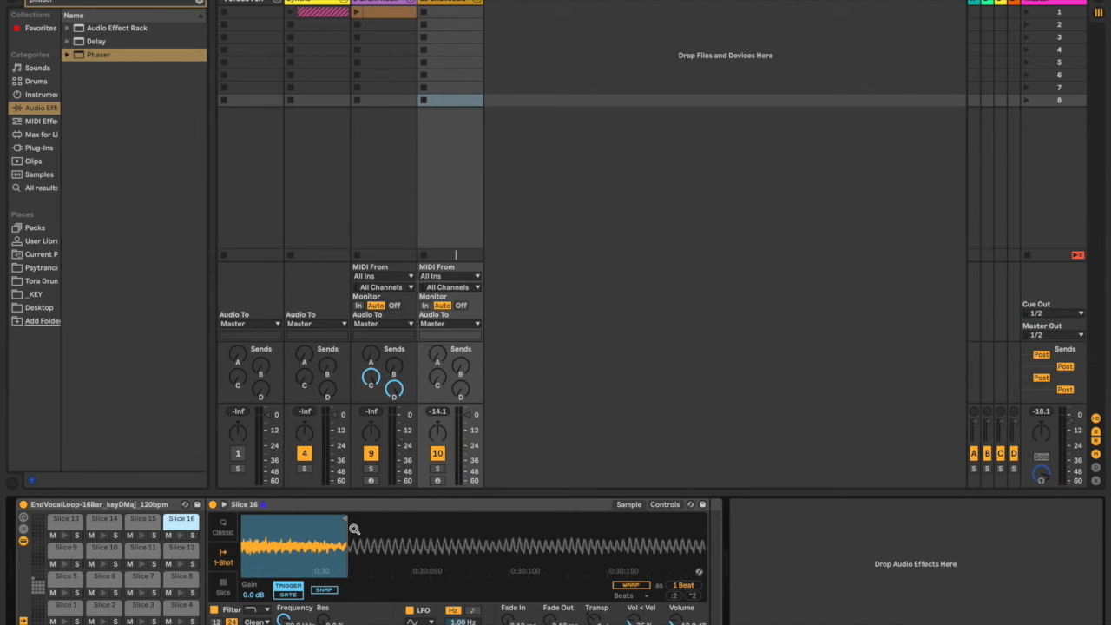
drag(344, 519, 692, 520)
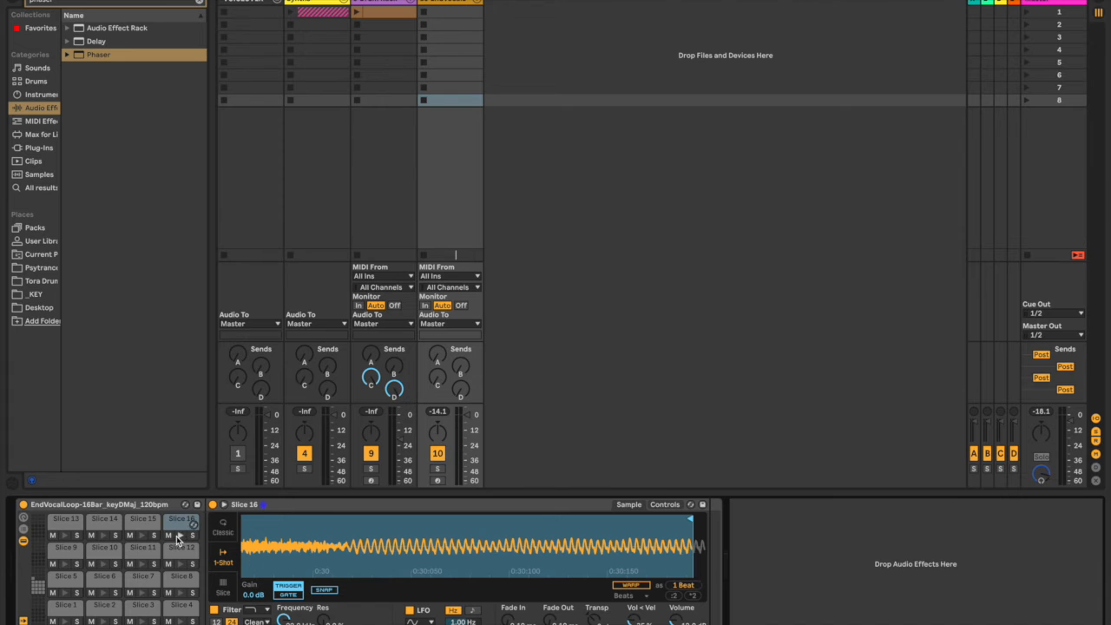
click(178, 537)
scroll(584, 540, right, 3)
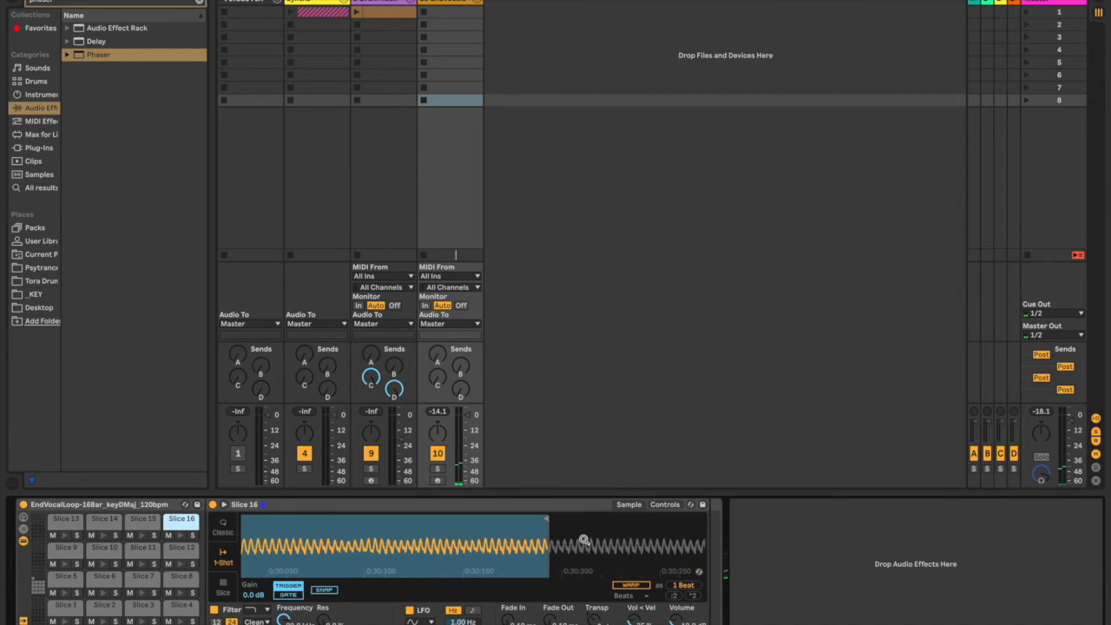
mouse_move(584, 540)
mouse_down()
mouse_move(584, 485)
mouse_move(617, 520)
mouse_up()
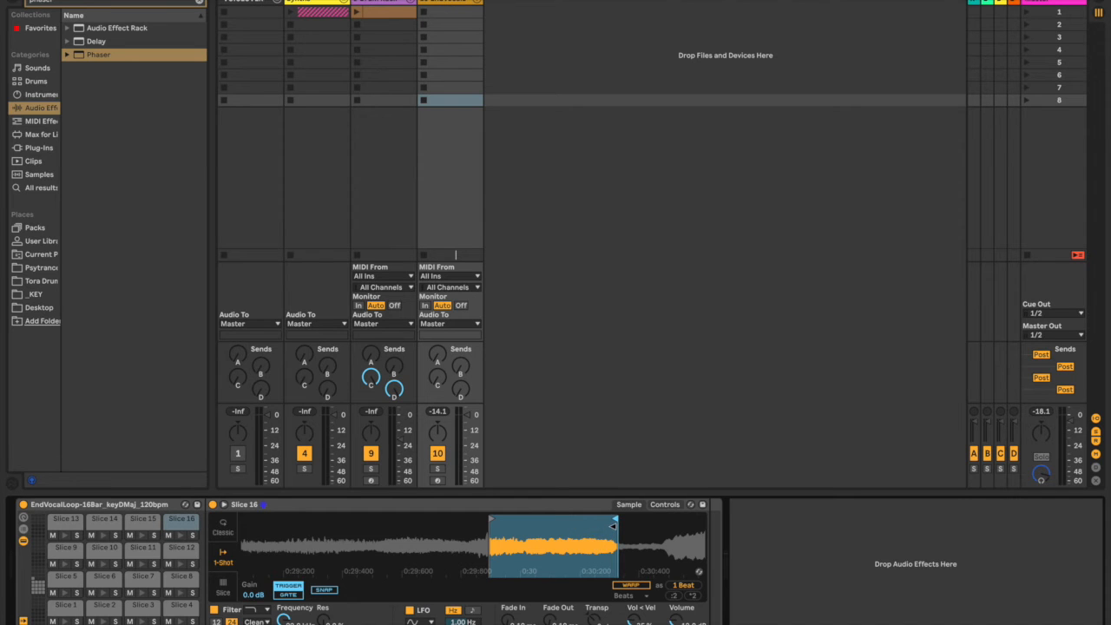
Step: Audition the trimmed Slice 16 and add a Delay to its effect chain
click(180, 533)
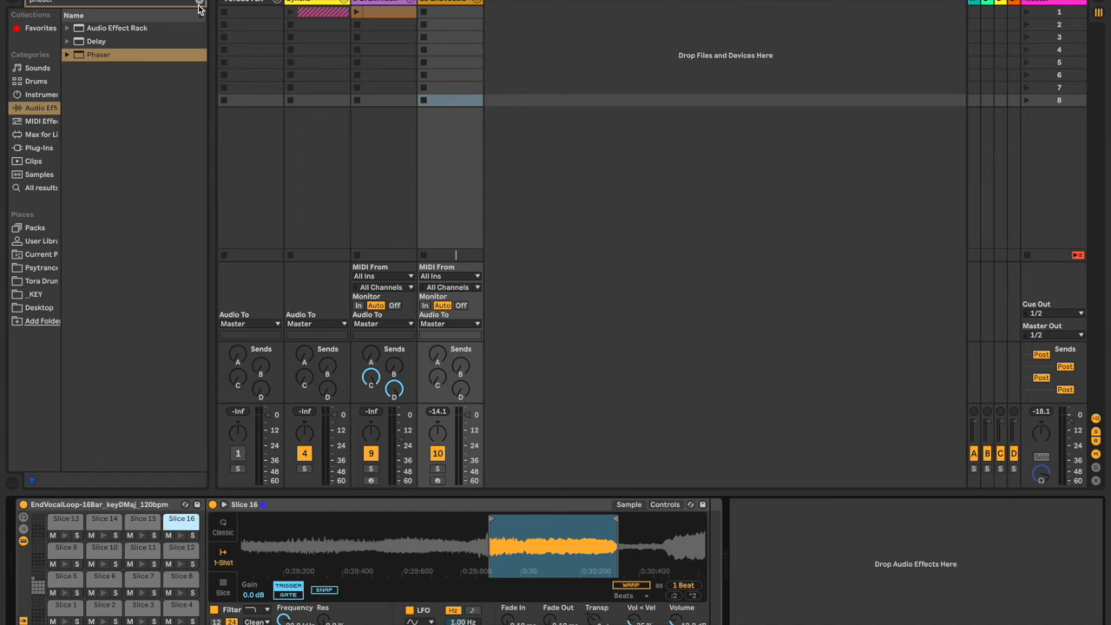
double_click(115, 43)
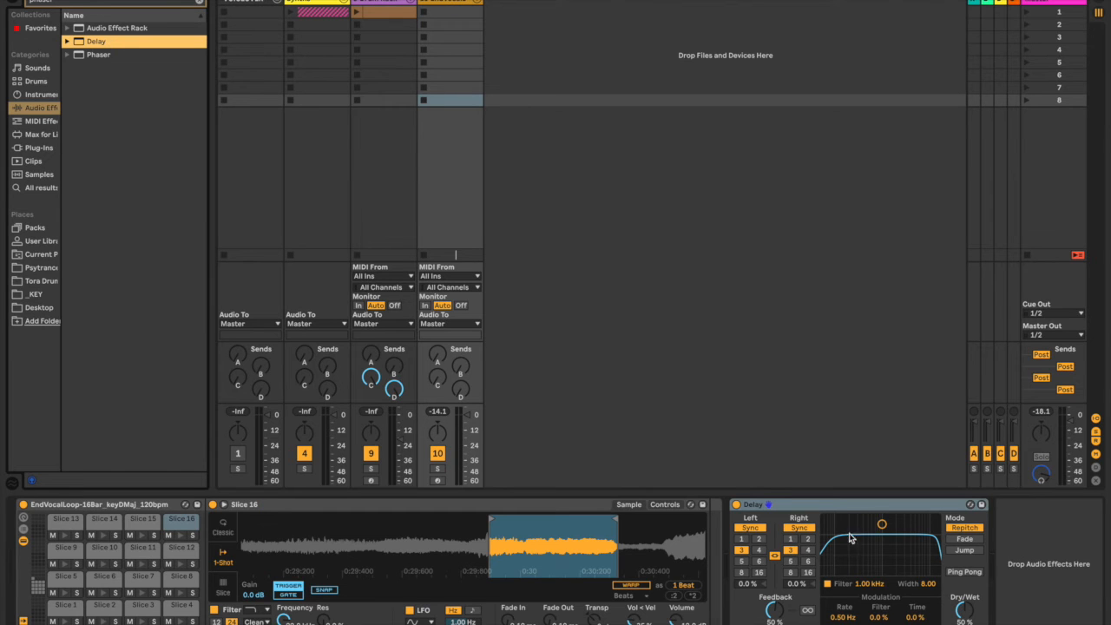
drag(842, 505, 718, 562)
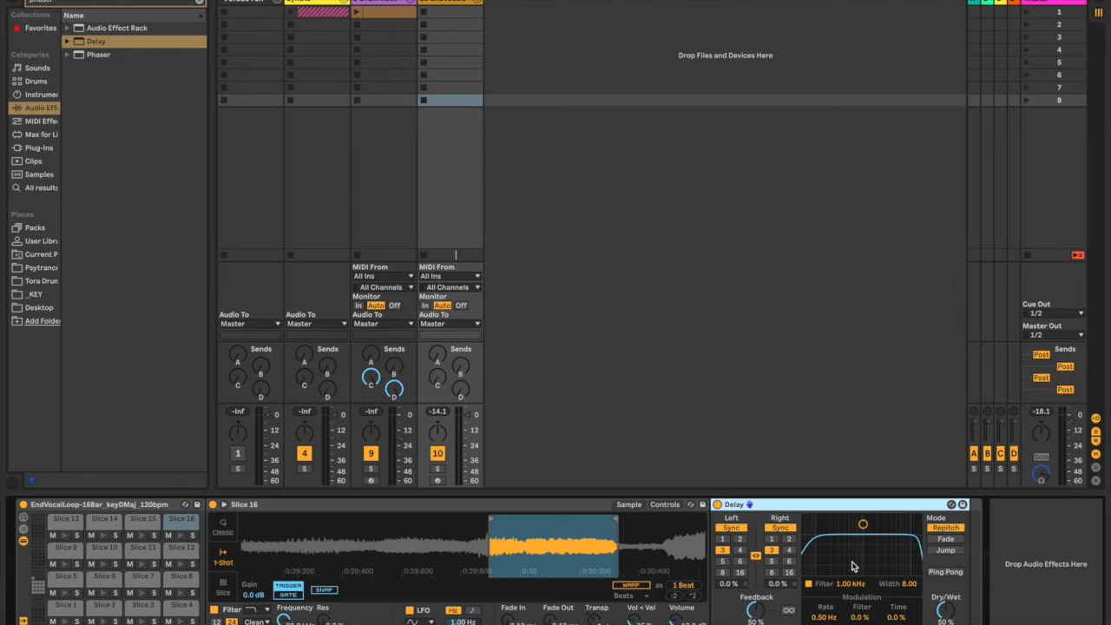
Step: Audition Slice 17 in the next pad bank and trim its start forward to where the louder phrase begins
click(34, 575)
click(60, 609)
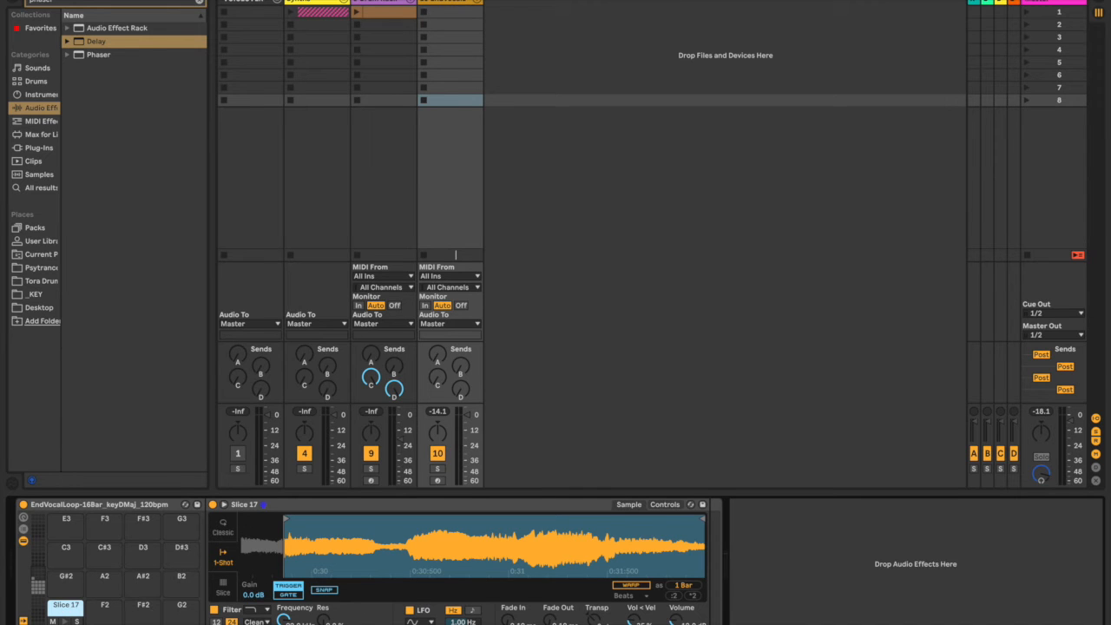
click(65, 619)
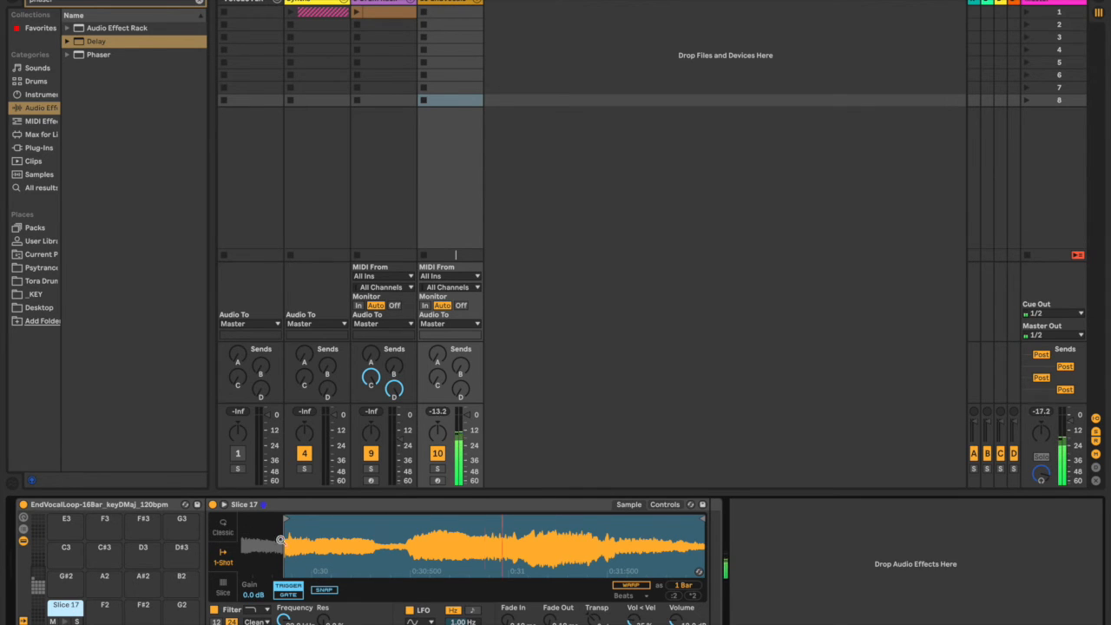
drag(287, 519, 406, 518)
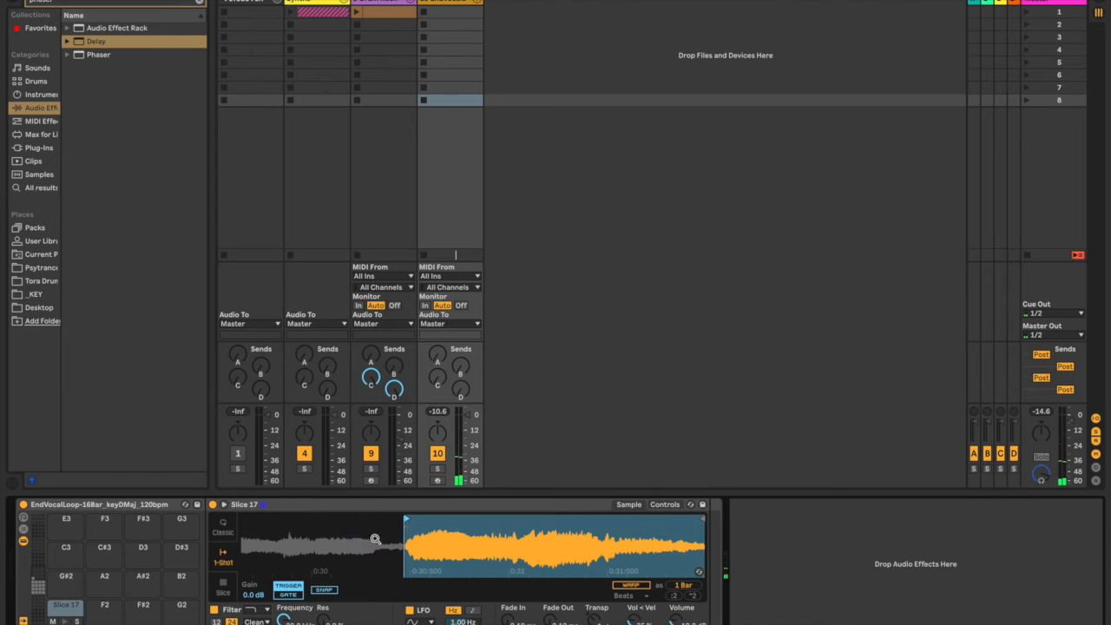
click(76, 611)
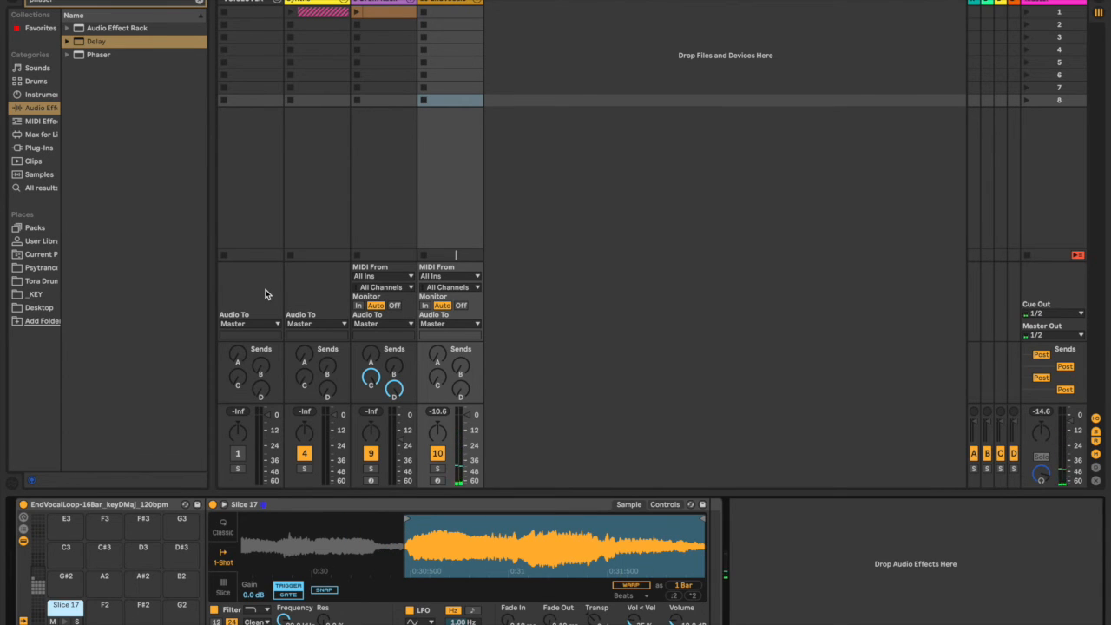
Step: Find the Reverb among the audio effects and add it to Slice 17's effect chain
click(199, 3)
text(reverb)
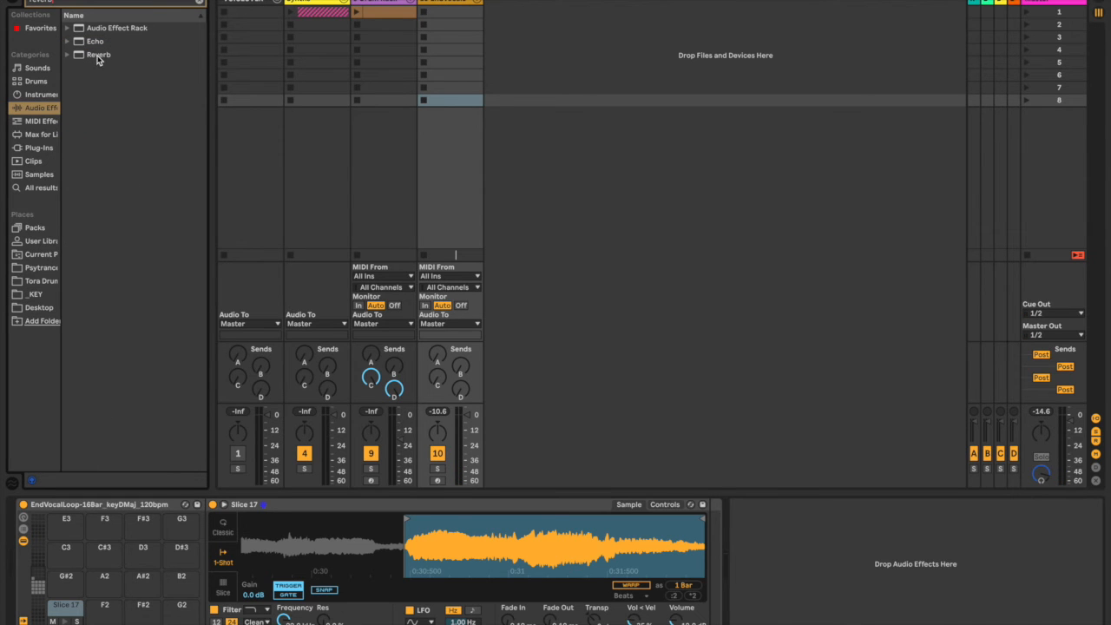
click(97, 54)
drag(630, 456, 715, 590)
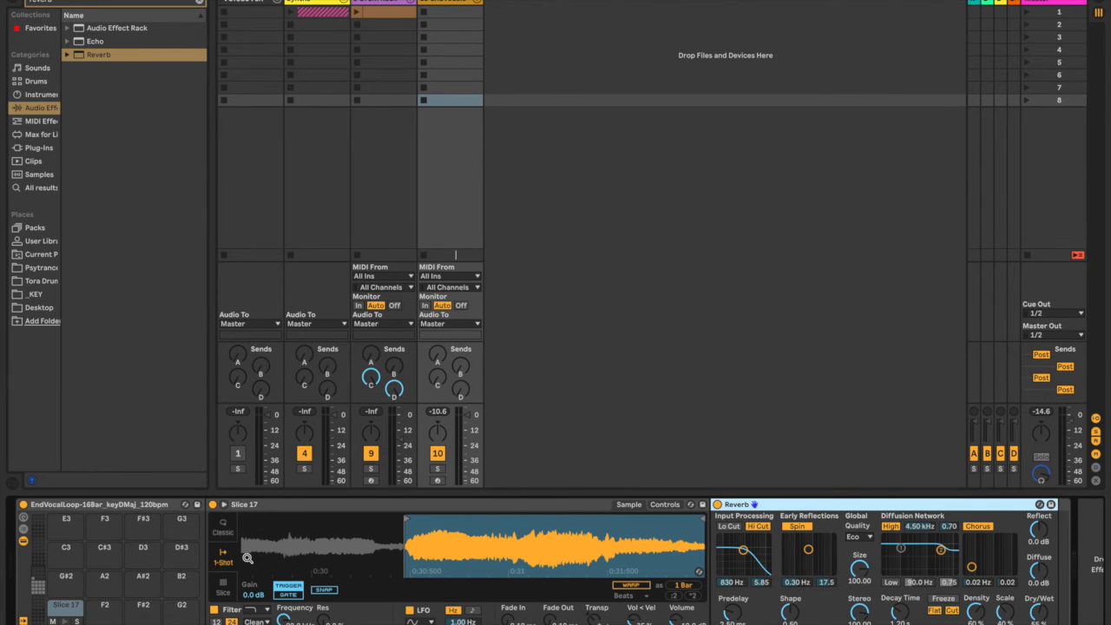
Step: Enable the low cut on Slice 17's Reverb and raise the reverb's decay time and density
click(732, 528)
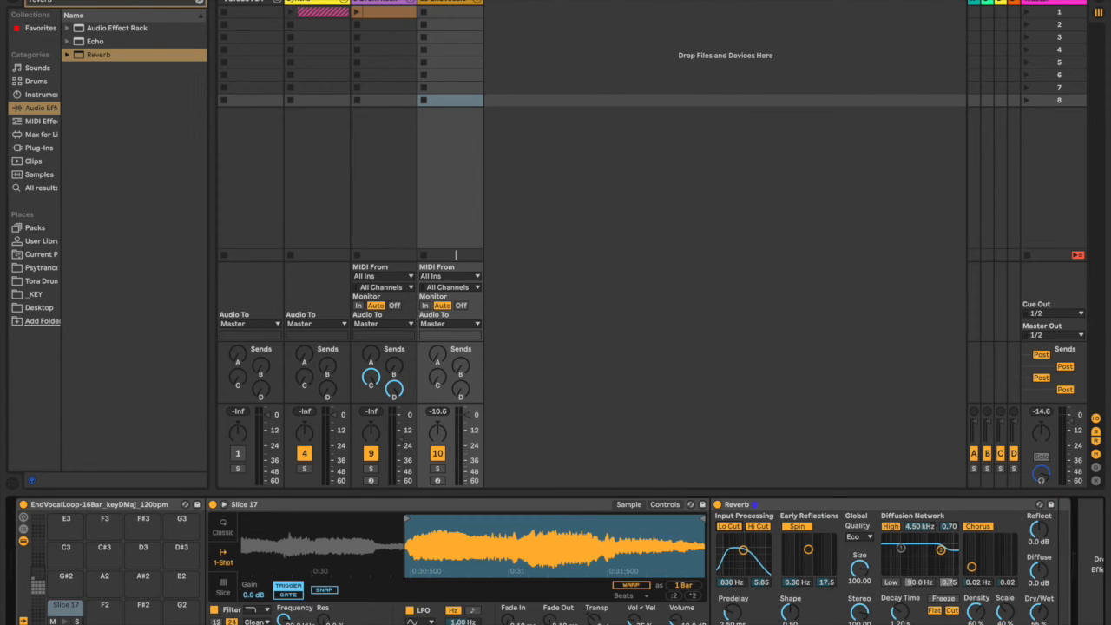
drag(901, 611, 900, 582)
drag(978, 619, 977, 606)
Step: Create a MIDI clip with a four-bar loop in the vocal rack track's first slot and duplicate it down through slot 7
double_click(451, 15)
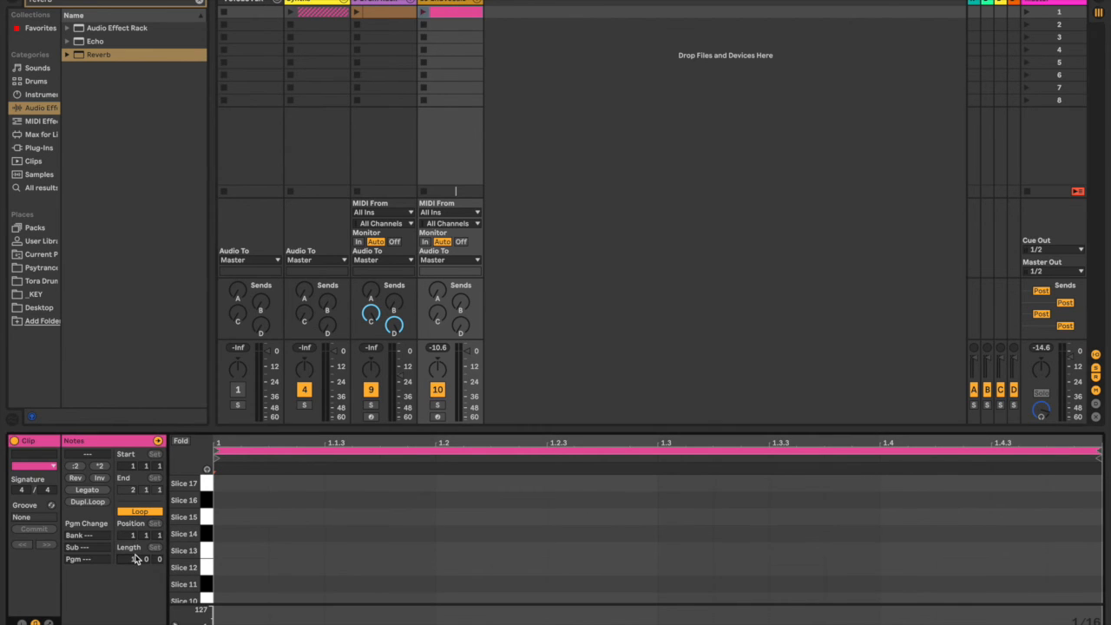
key(Return)
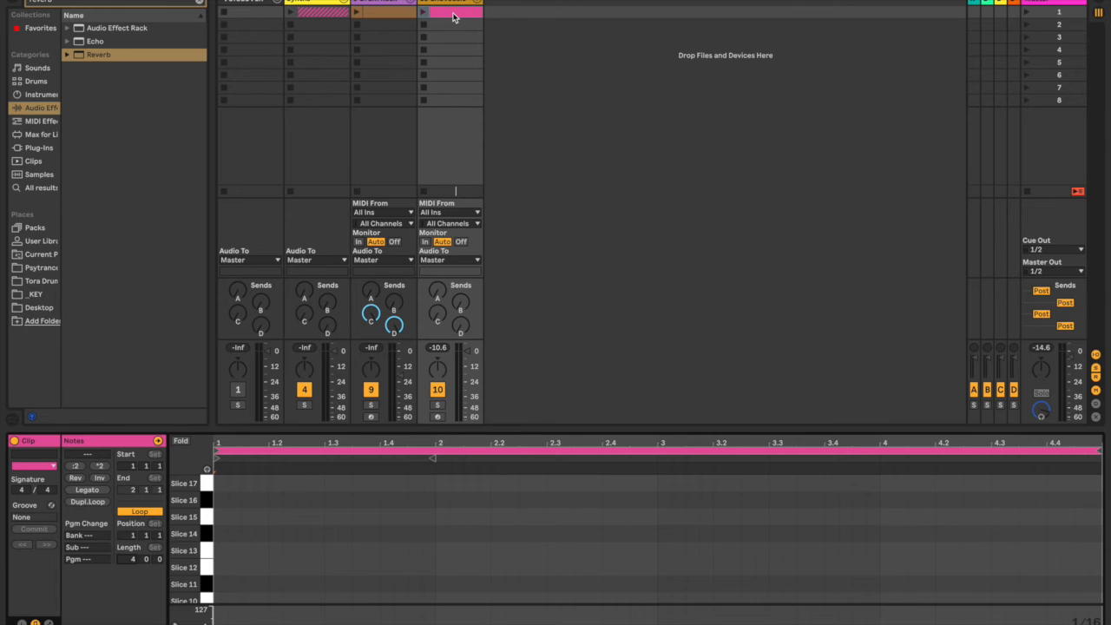
key(ctrl+d)
mouse_move(467, 28)
mouse_down()
mouse_move(465, 54)
mouse_move(449, 40)
mouse_up()
drag(448, 57, 455, 91)
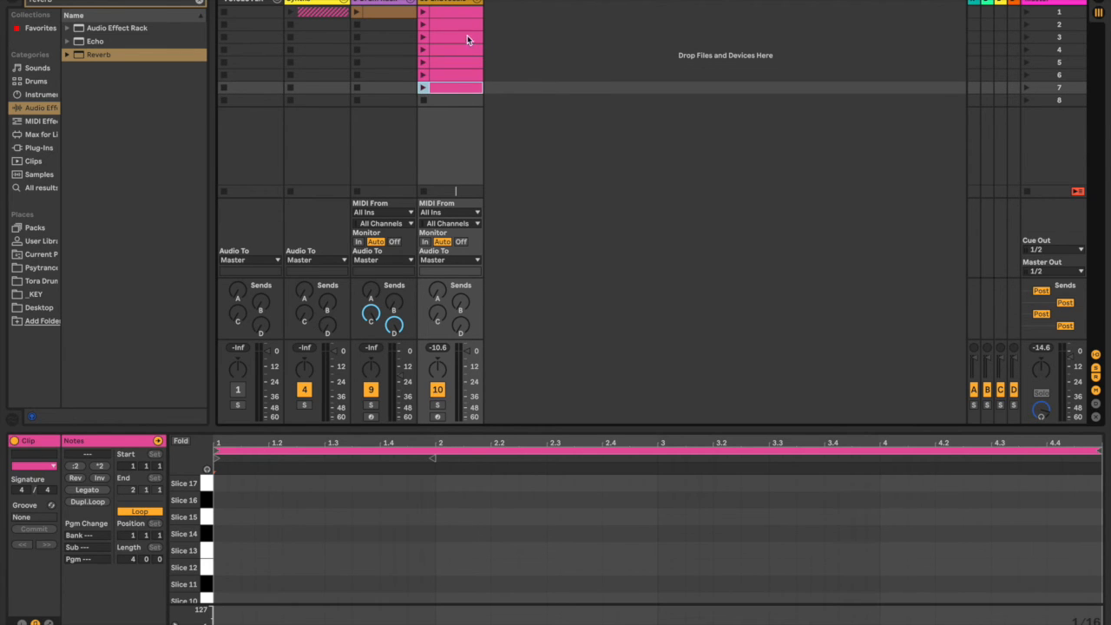
Step: In the first vocal clip, add a Slice 1 note at bar 1 and a Slice 4 note at 4.3, and fold the note rows
click(460, 12)
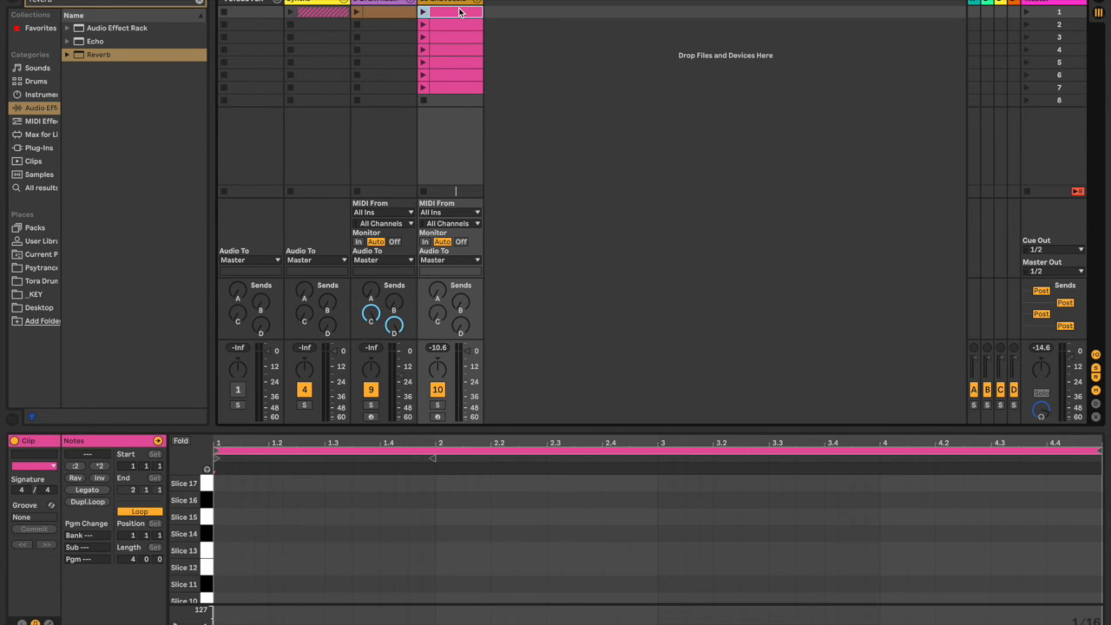
scroll(270, 517, down, 5)
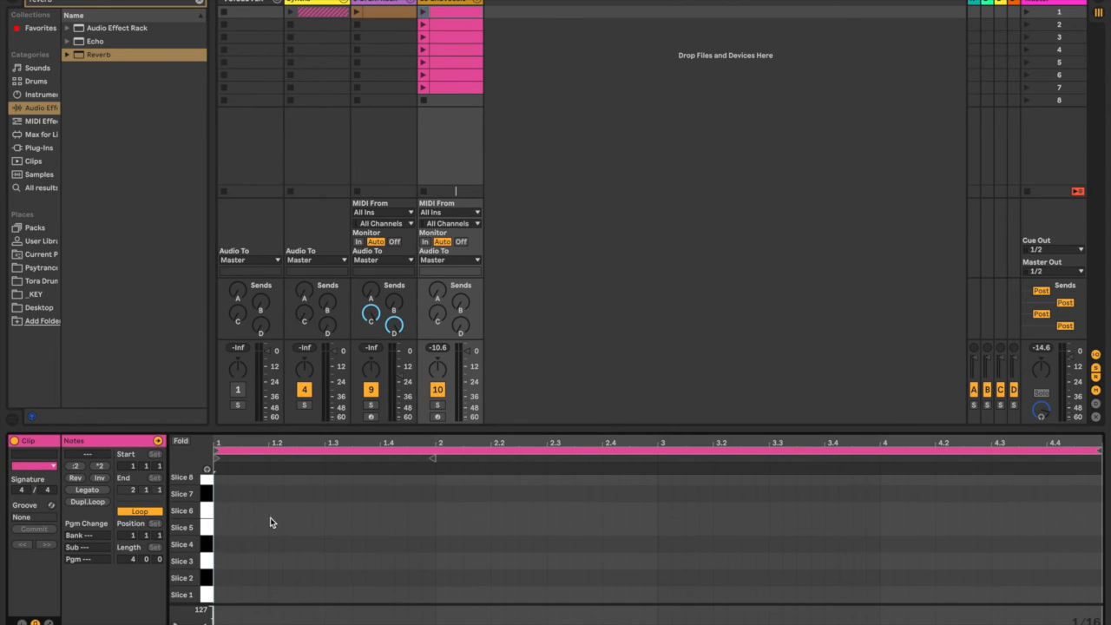
double_click(221, 596)
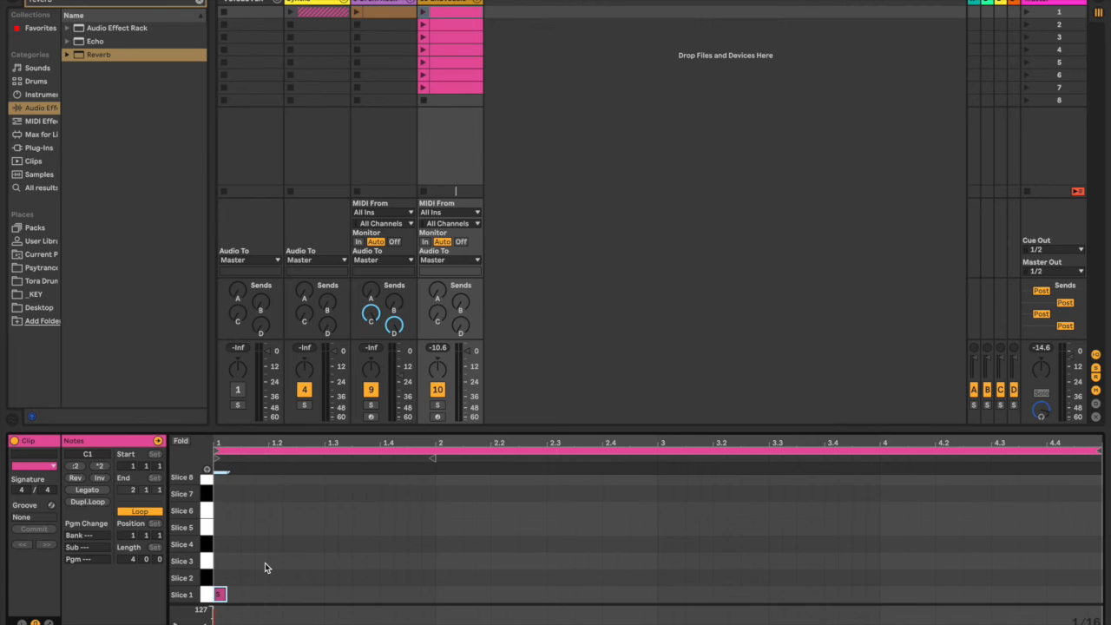
double_click(997, 547)
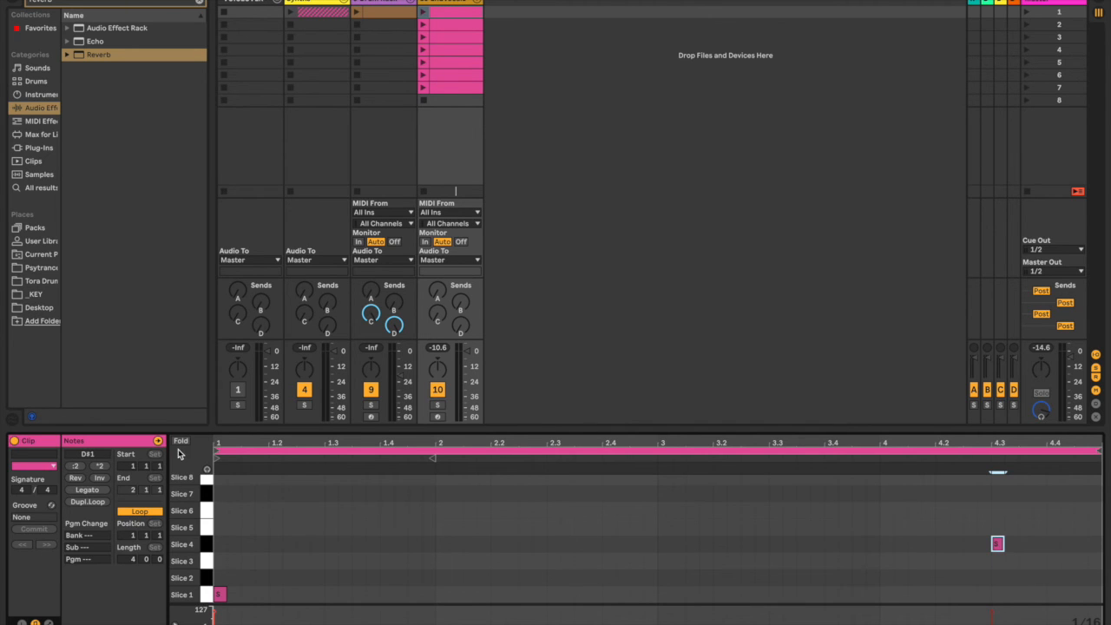
click(180, 442)
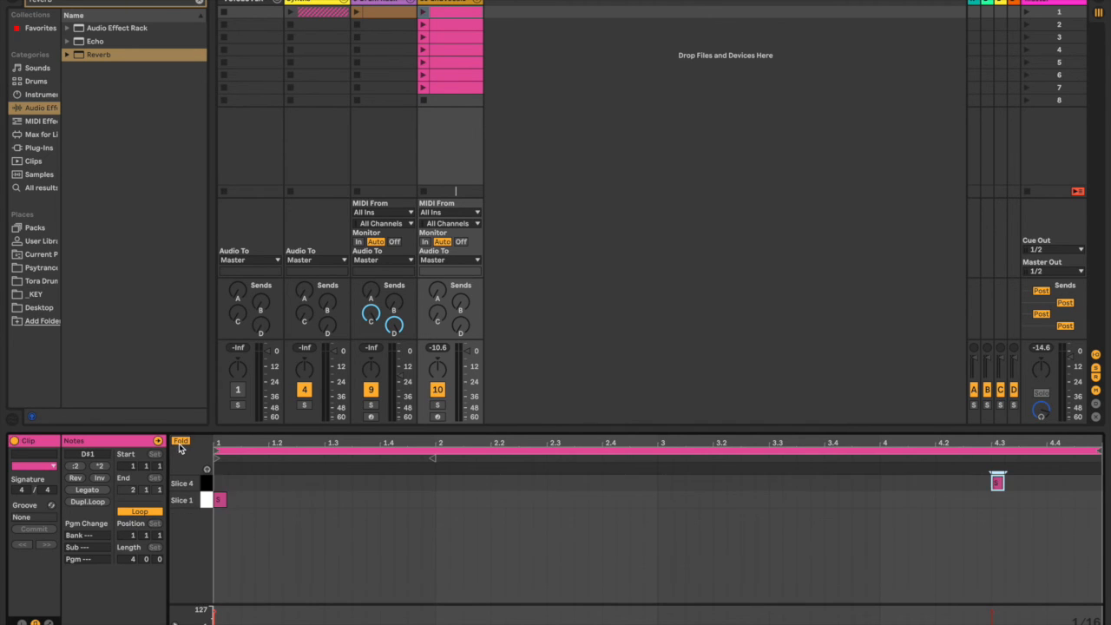
Step: In the second vocal clip, add a Slice 2 note at bar 1 and a Slice 5 note at bar 3, folded to used rows
click(450, 29)
scroll(343, 525, down, 3)
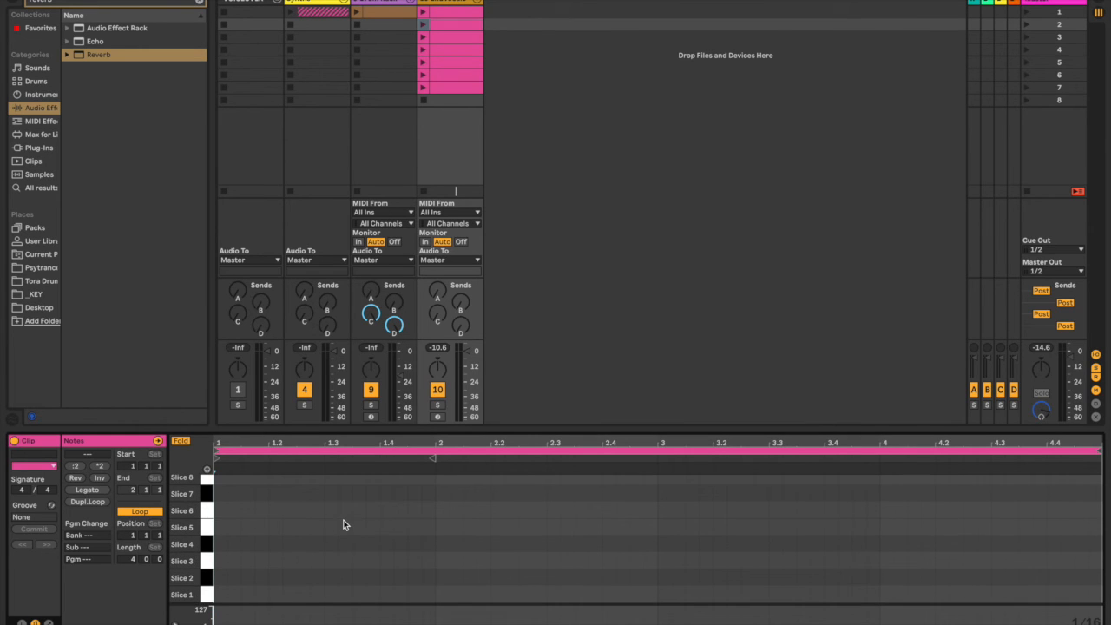
double_click(220, 579)
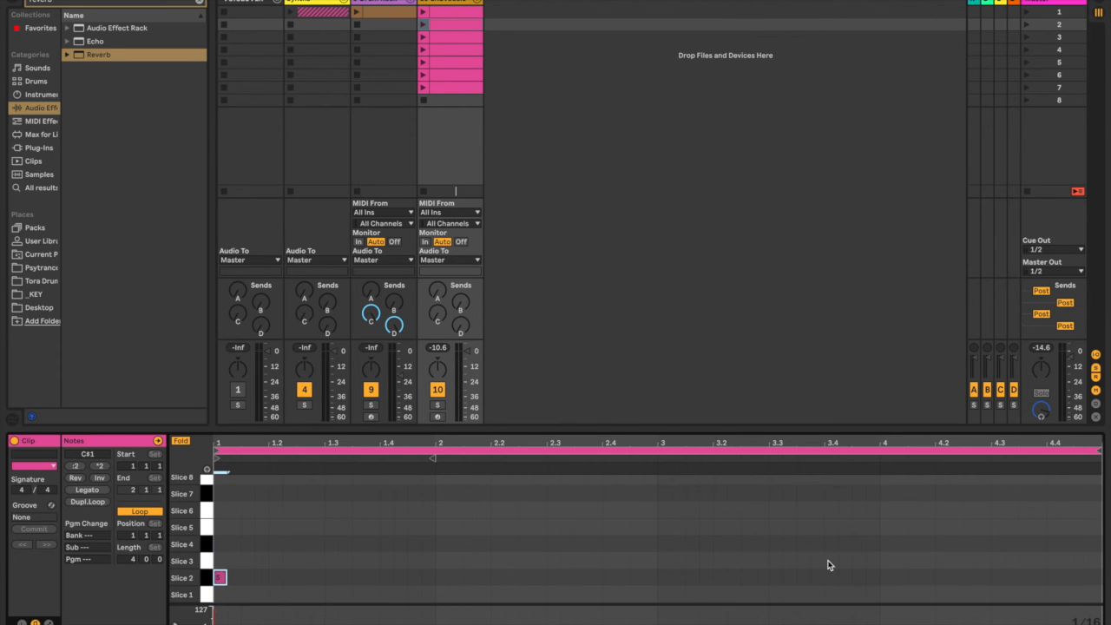
double_click(664, 532)
click(180, 442)
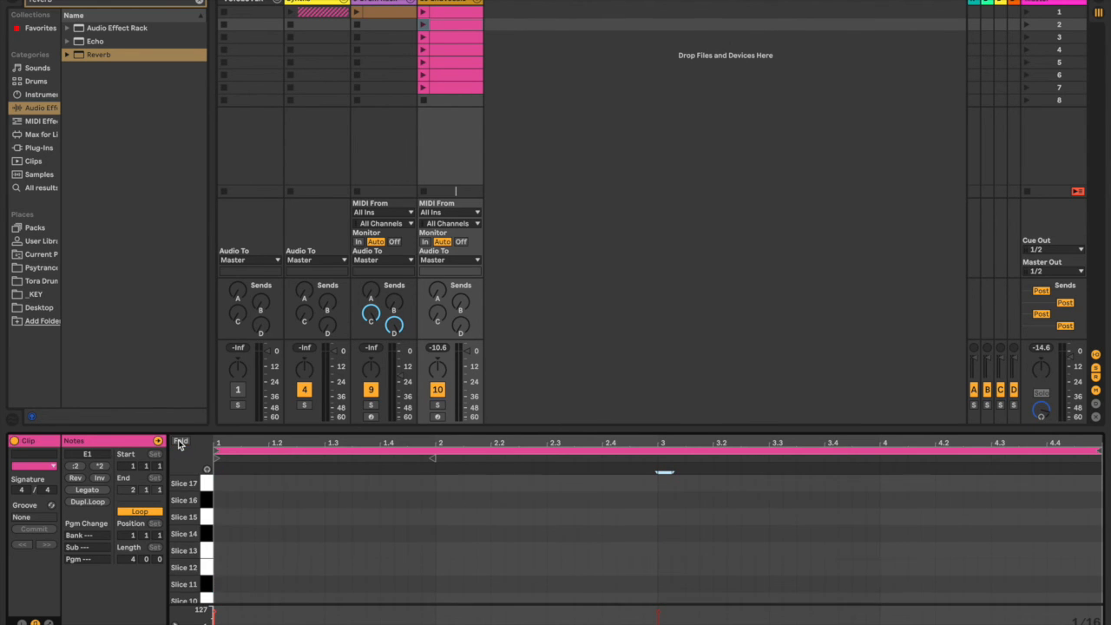
click(179, 442)
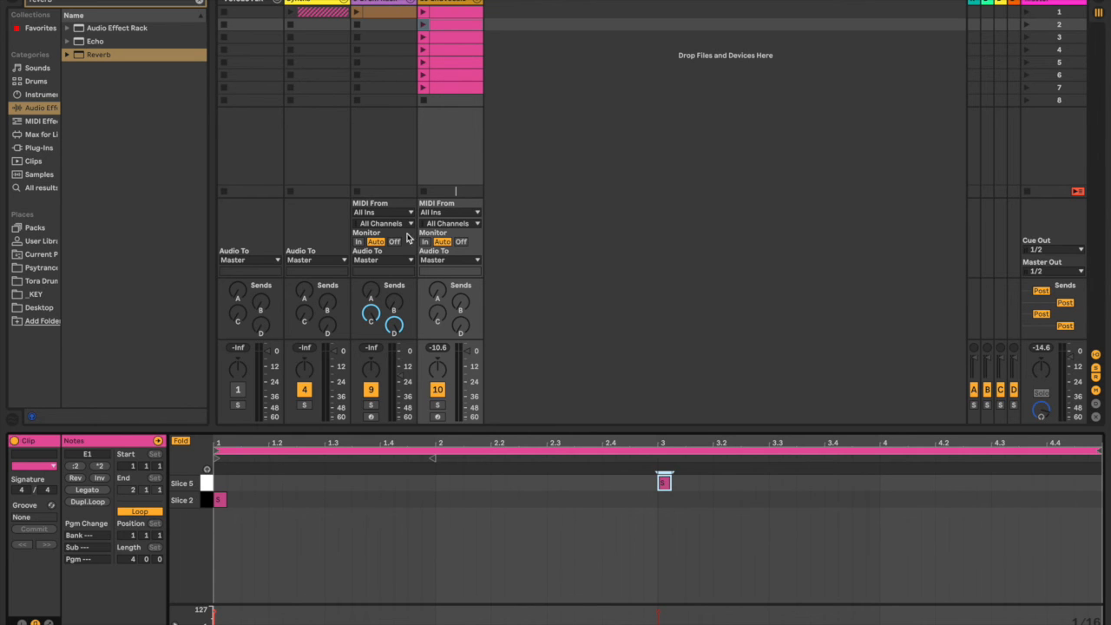
Step: In the third vocal clip, add a Slice 3 note at bar 1 and a Slice 6 note at bar 3, folded to used rows
click(453, 35)
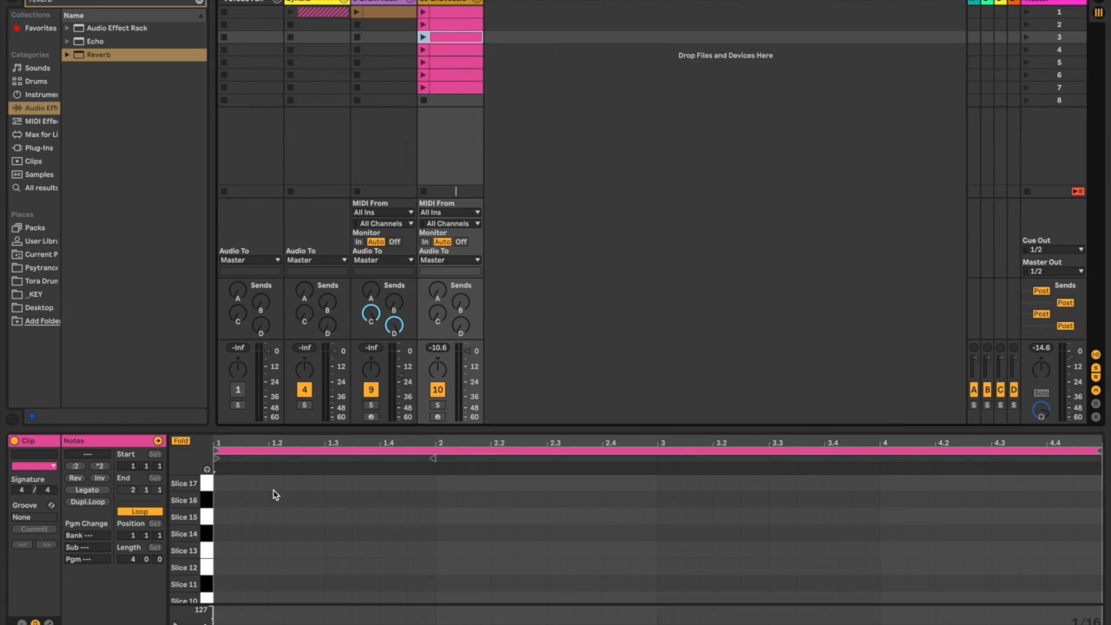
scroll(273, 495, down, 5)
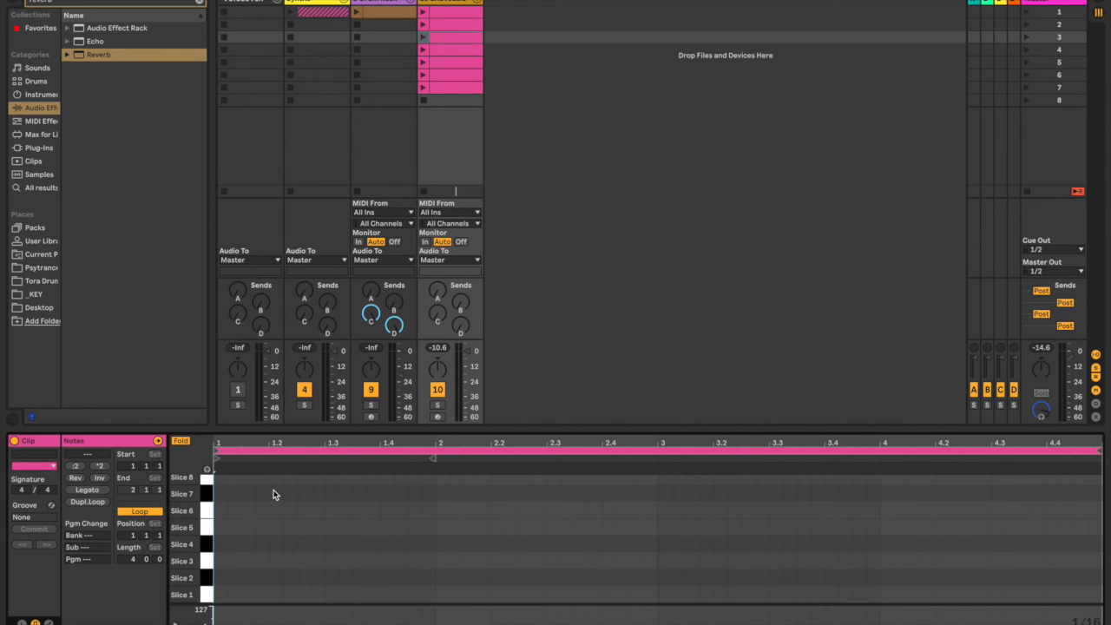
double_click(220, 562)
double_click(662, 508)
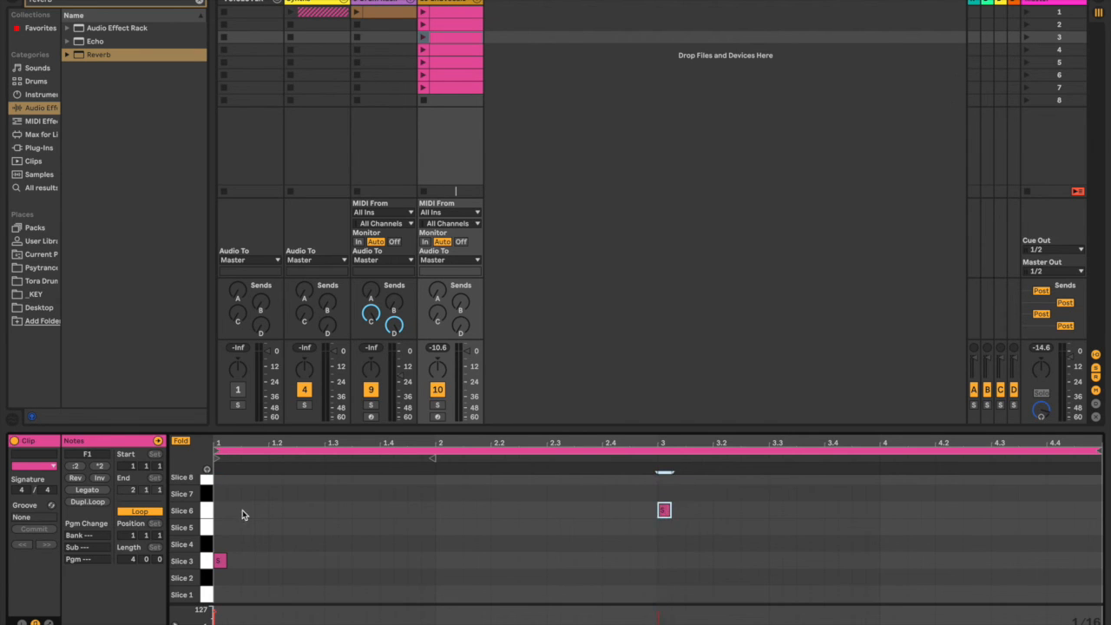
click(181, 444)
click(181, 444)
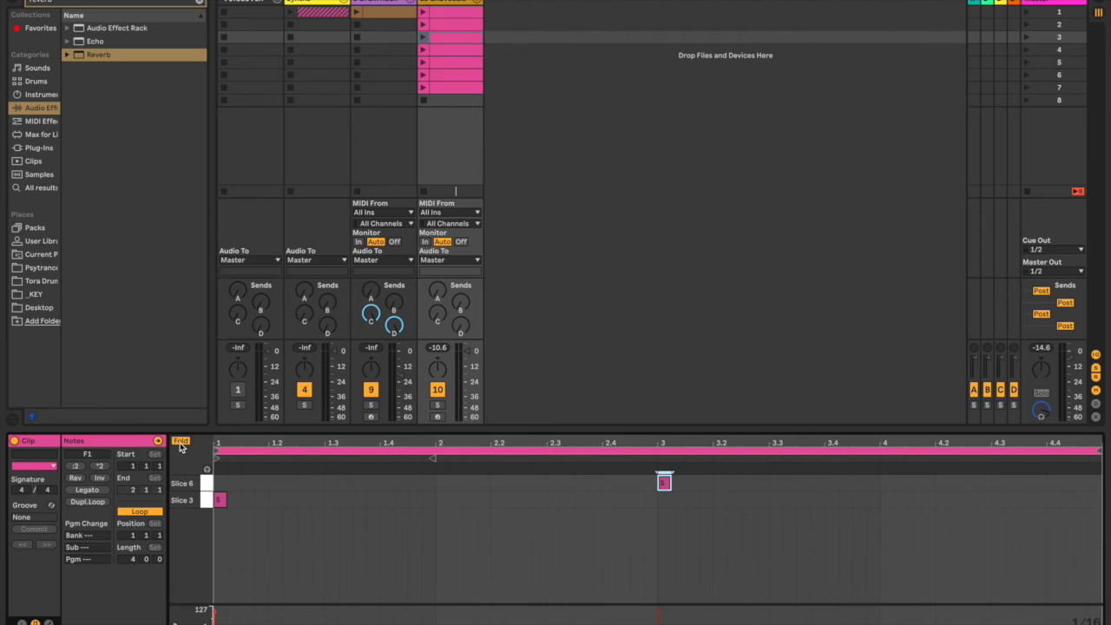
Step: In the fourth vocal clip, place a Slice 7 note at bar 1 and a Slice 10 note at bar 4, folded to used rows
click(465, 53)
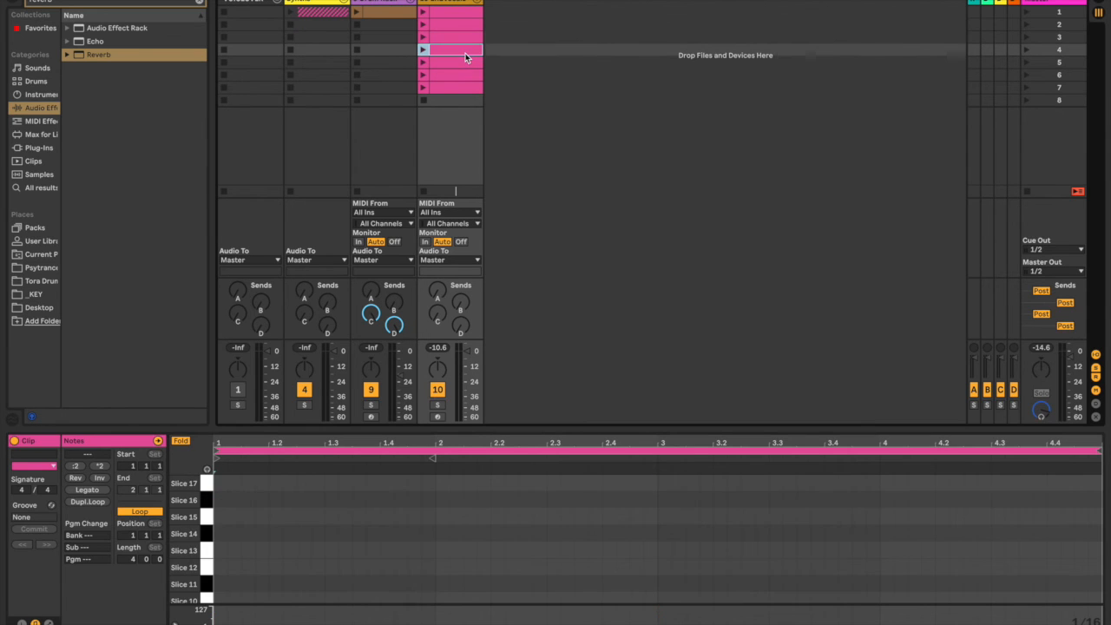
scroll(345, 486, down, 5)
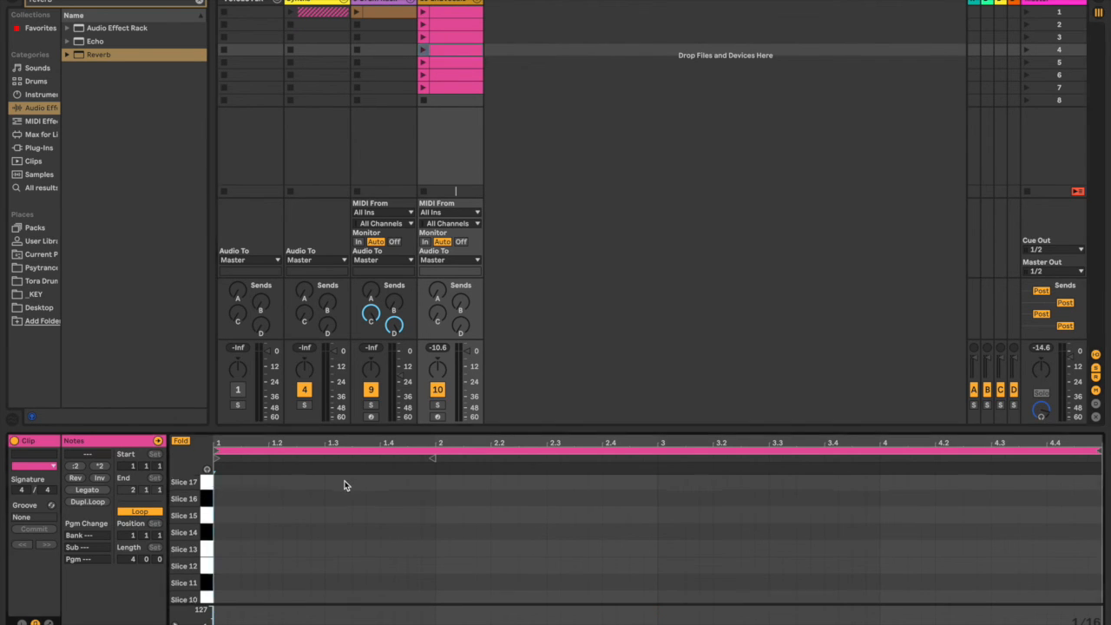
double_click(219, 499)
scroll(220, 499, up, 3)
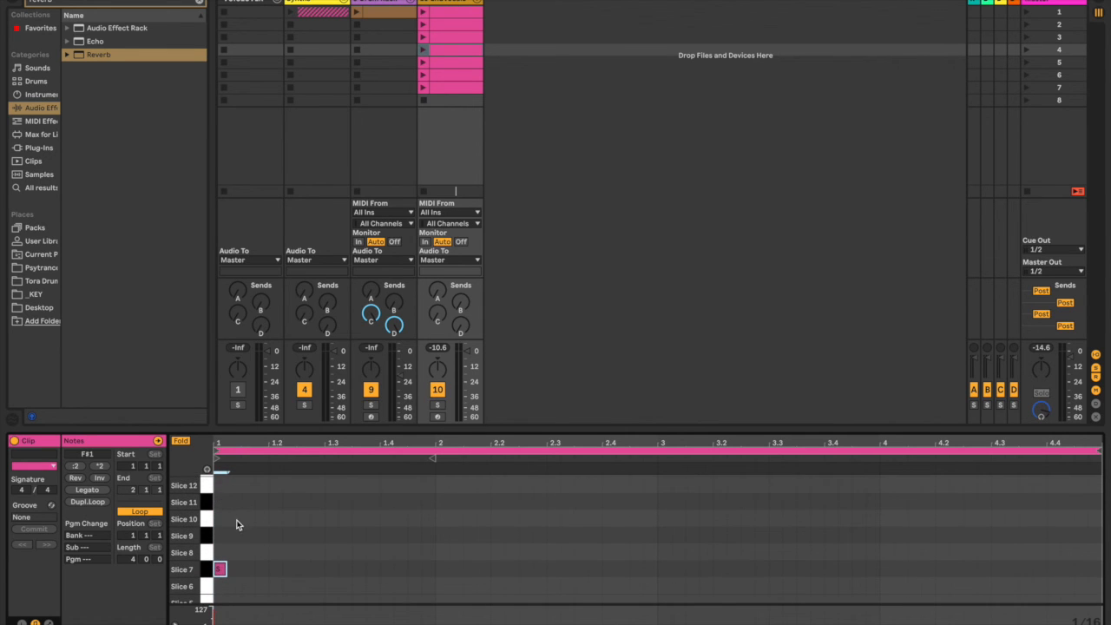
double_click(887, 505)
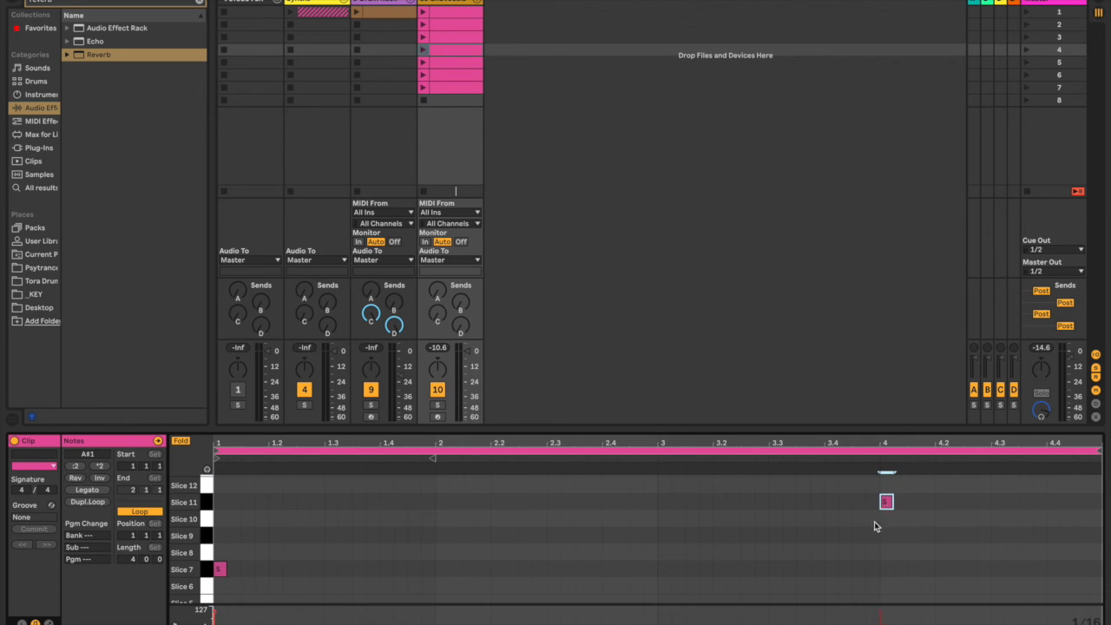
drag(887, 505, 886, 517)
click(181, 443)
click(181, 443)
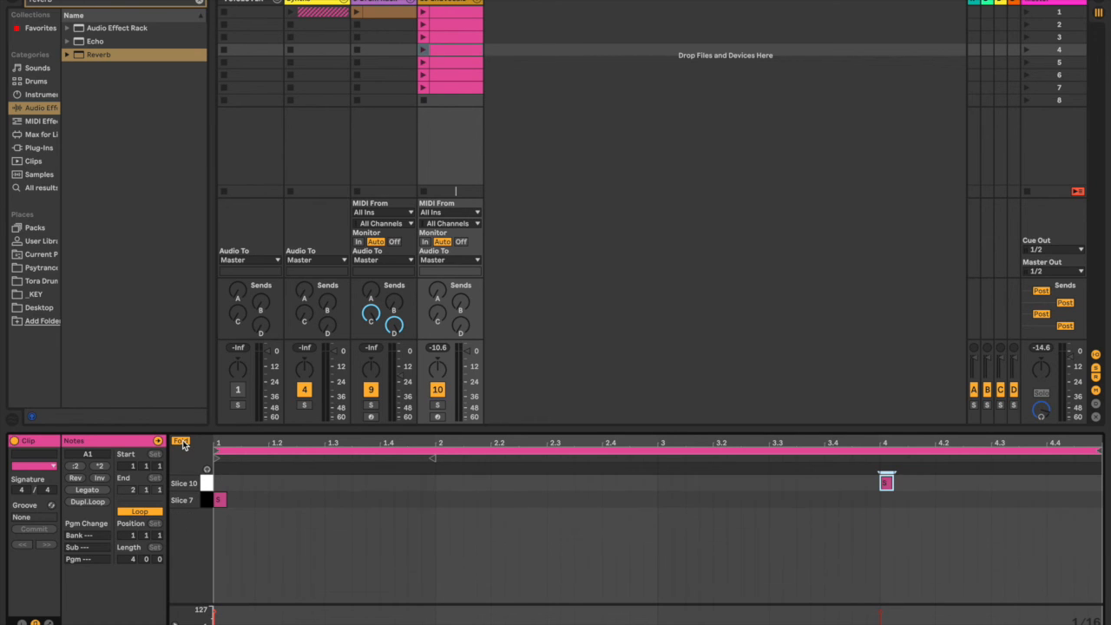
Step: In the fifth vocal clip, add a Slice 8 note at bar 3 and a Slice 11 note at bar 1, folded to used rows
click(447, 64)
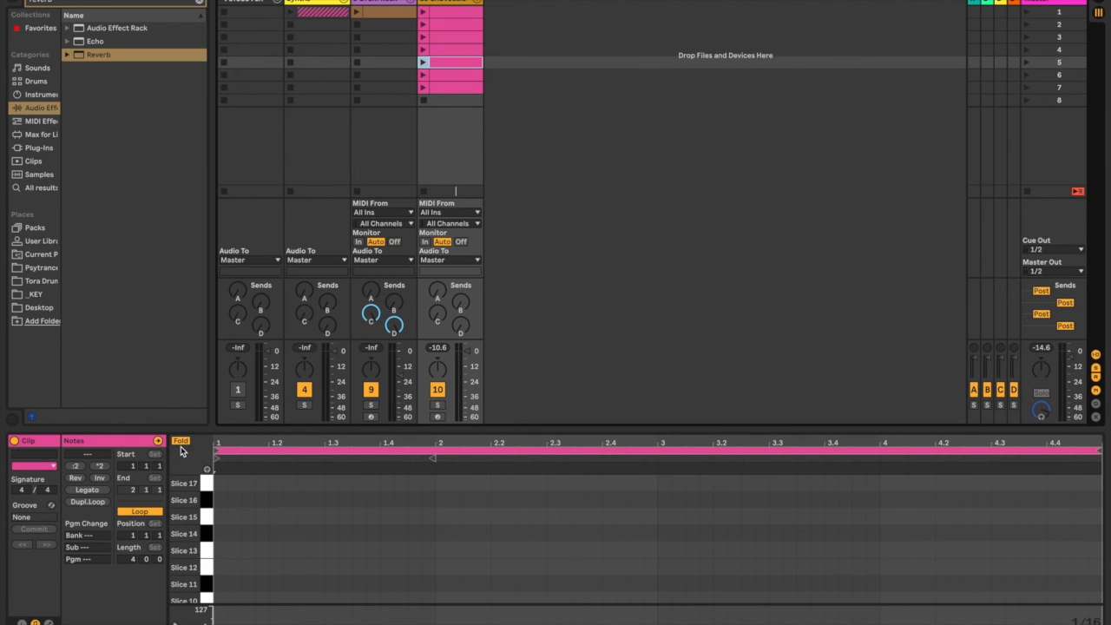
scroll(244, 508, down, 3)
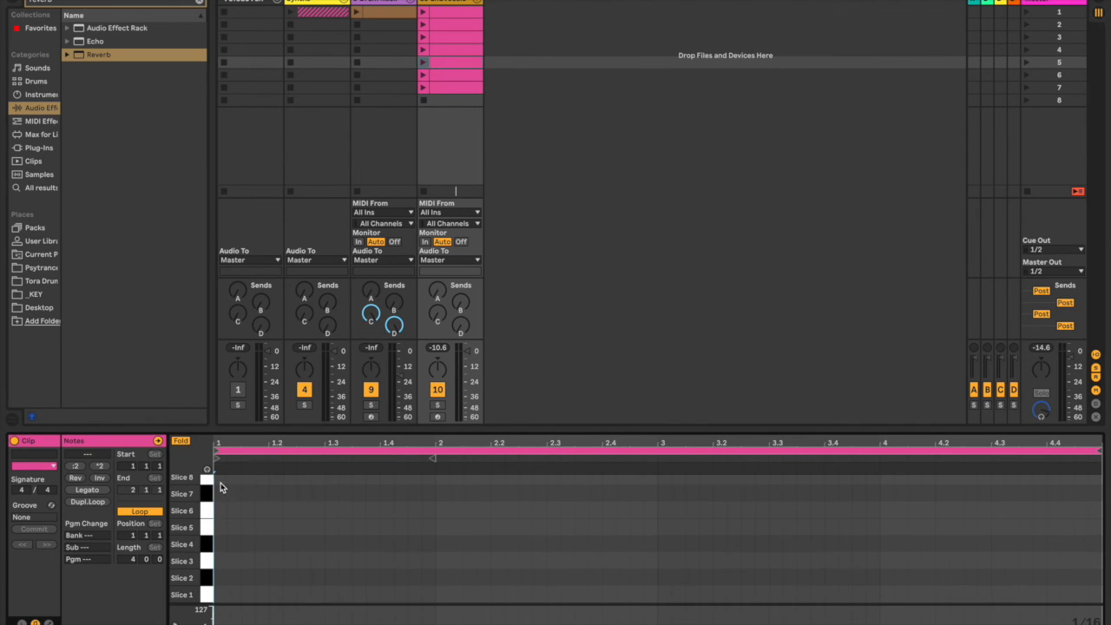
scroll(662, 489, up, 1)
double_click(664, 507)
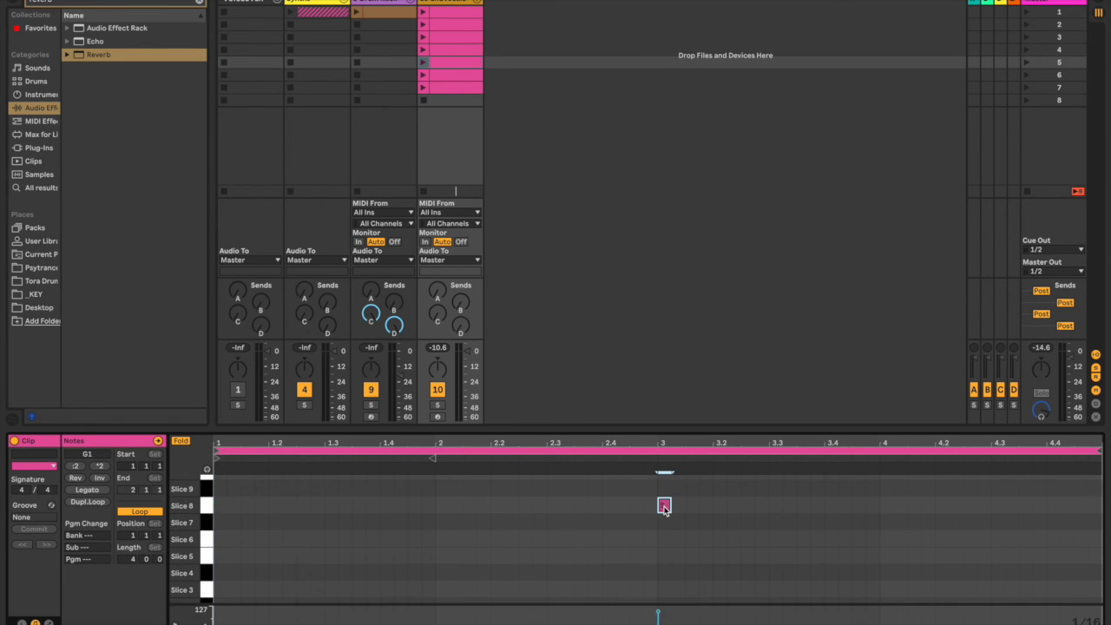
scroll(665, 508, up, 3)
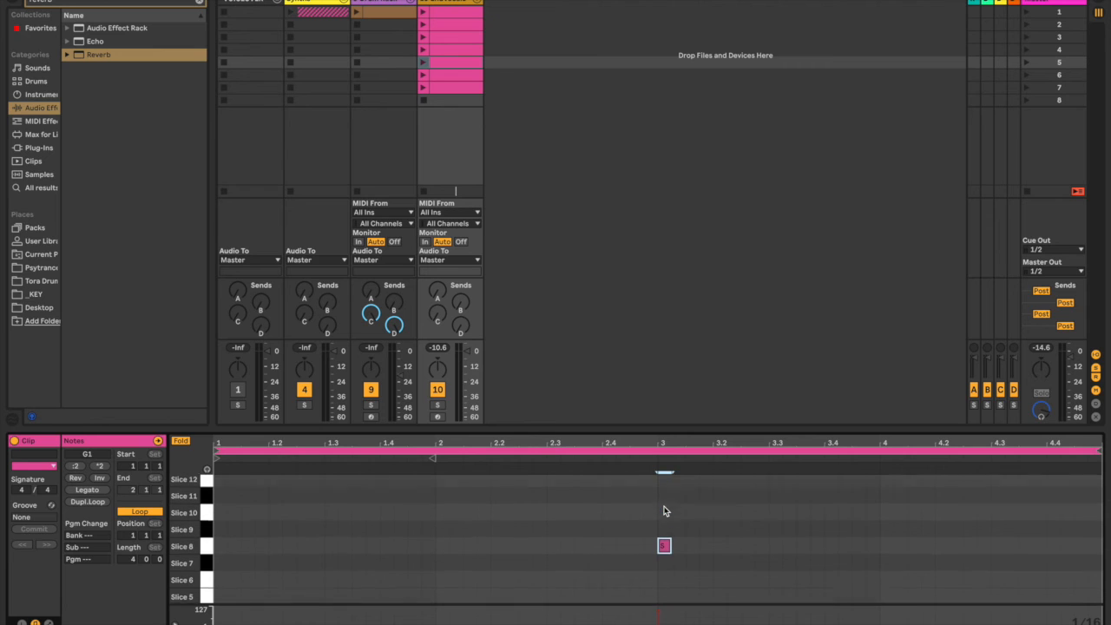
double_click(218, 512)
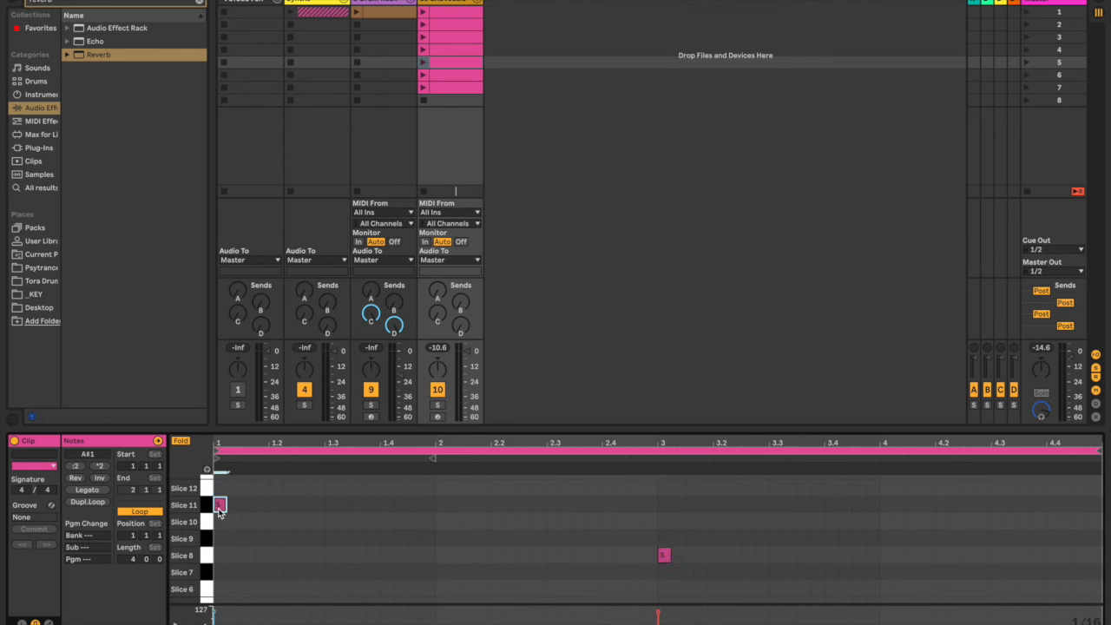
click(181, 442)
click(181, 443)
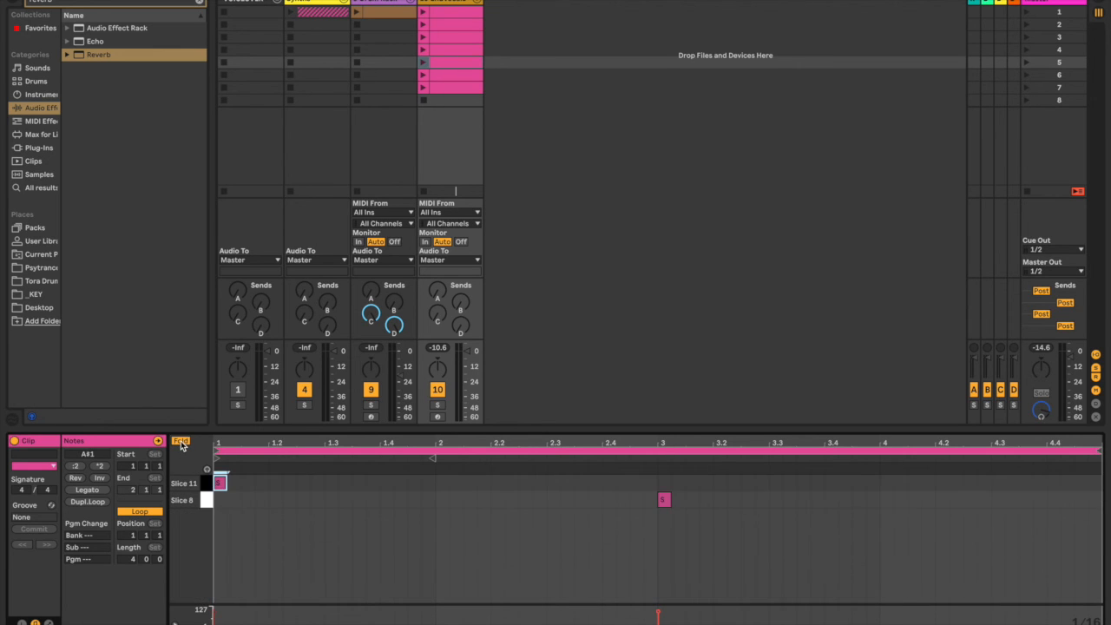
Step: In the sixth vocal clip, add a Slice 12 note at bar 1 and a Slice 13 note at 2.2, folded to used rows
click(450, 76)
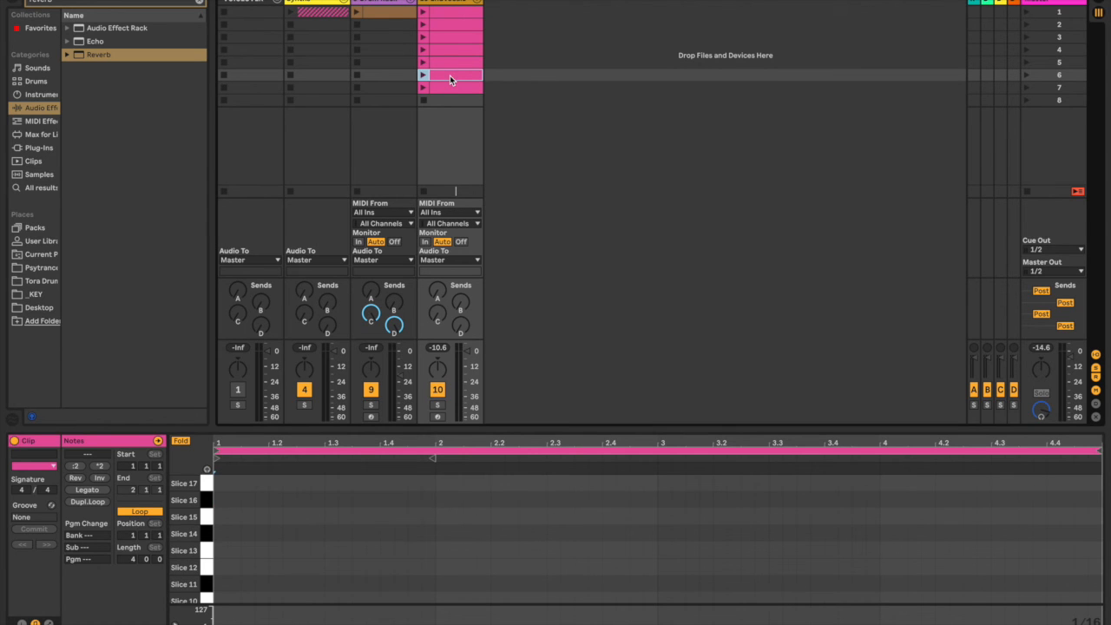
click(267, 548)
scroll(268, 548, down, 2)
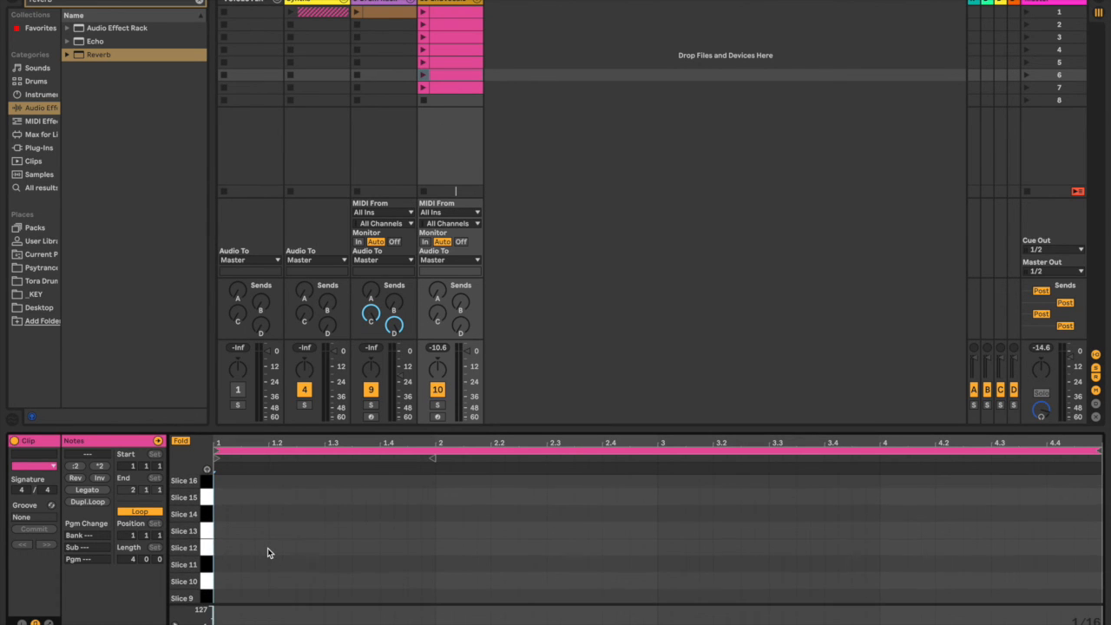
double_click(218, 548)
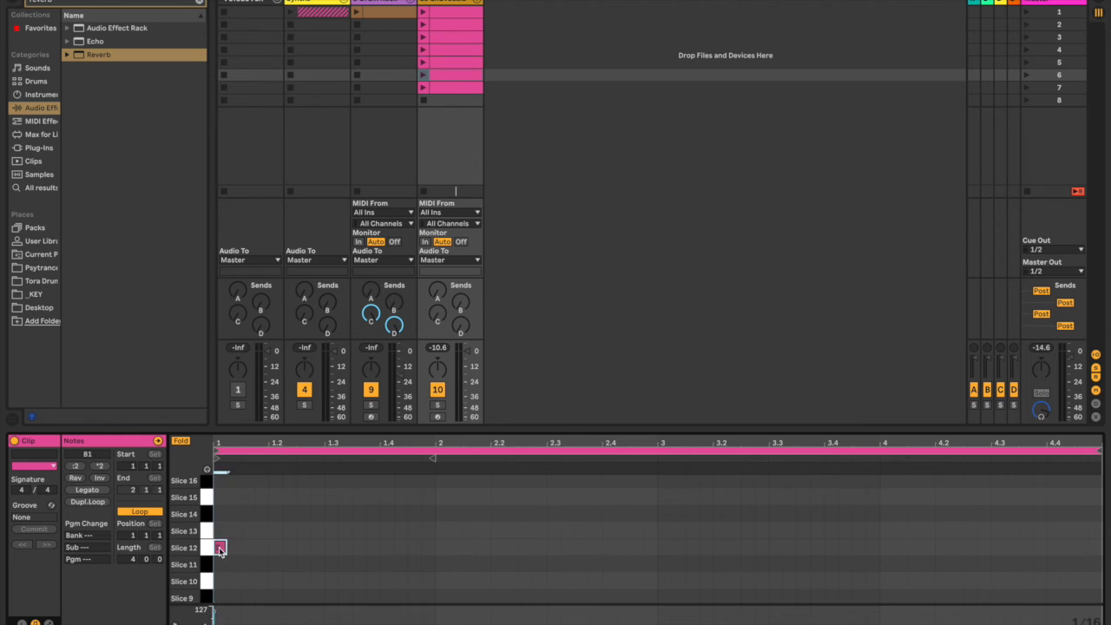
scroll(218, 552, up, 1)
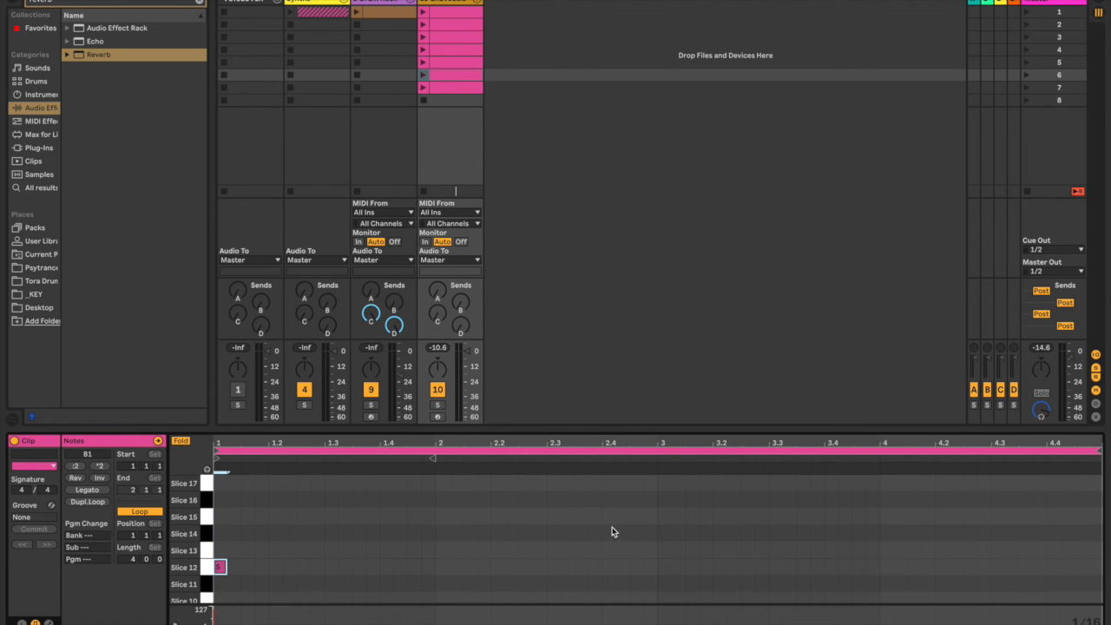
double_click(498, 551)
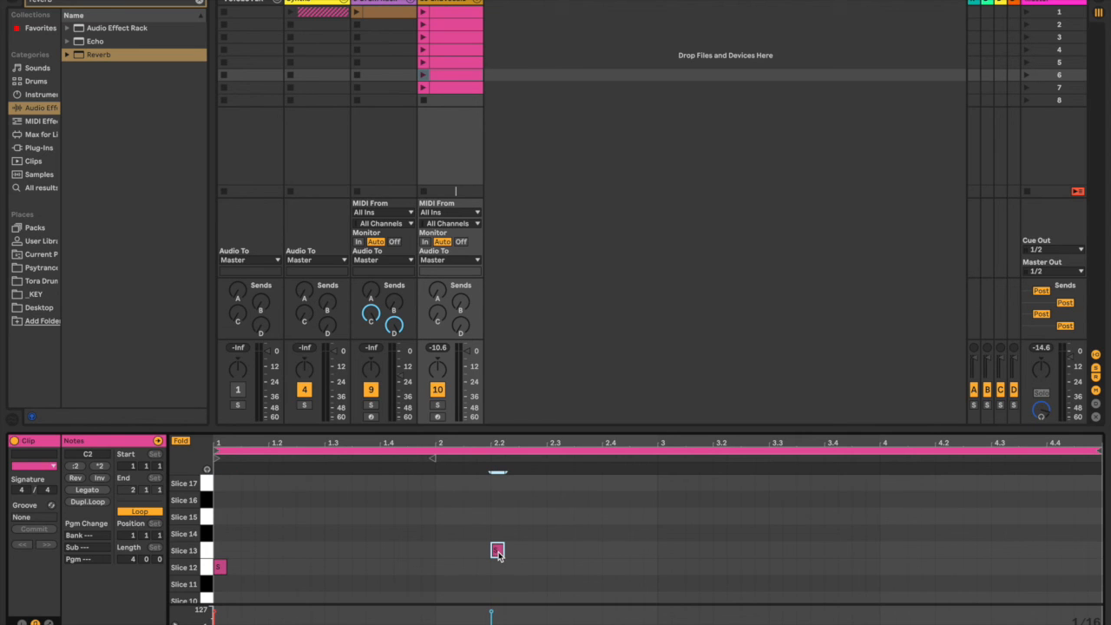
click(181, 442)
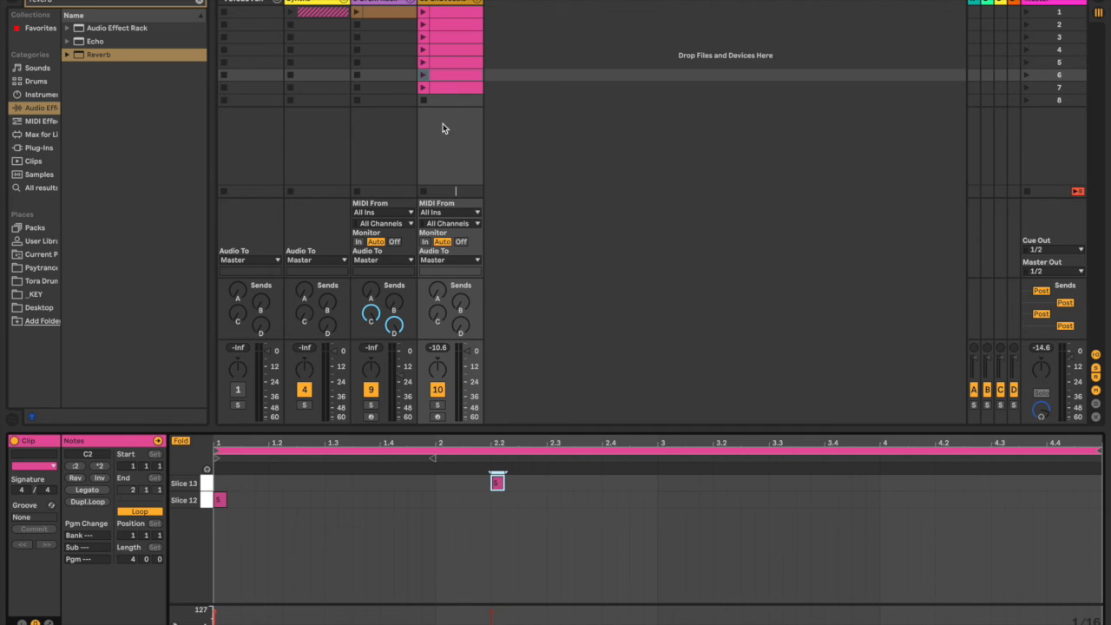
Step: In the seventh vocal clip, add a Slice 14 note at bar 1 and a Slice 15 note at 1.2
click(473, 90)
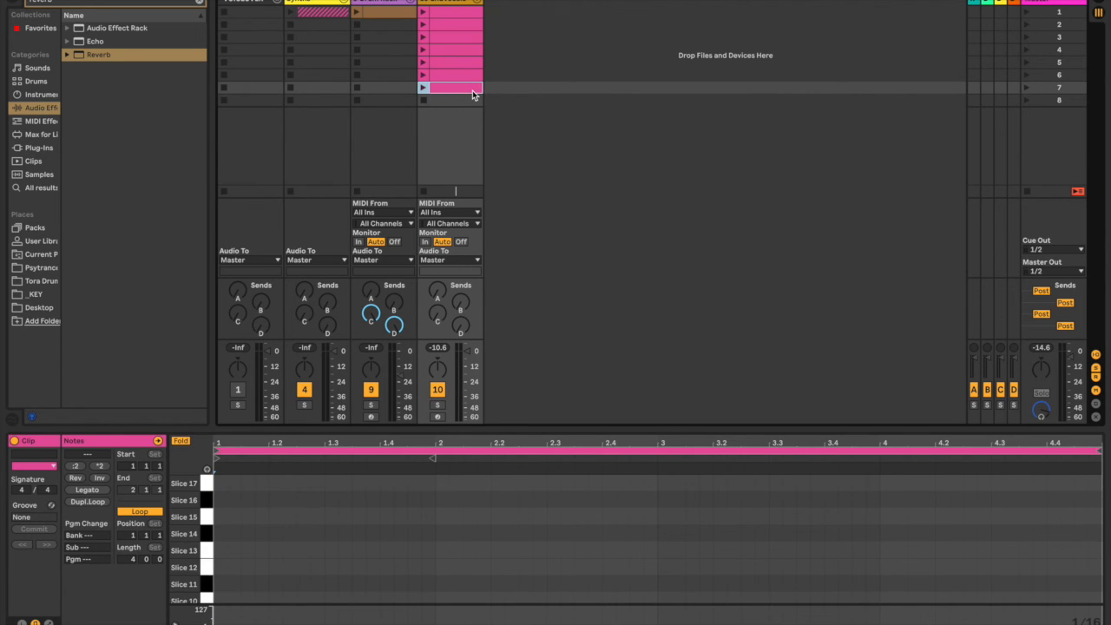
double_click(220, 537)
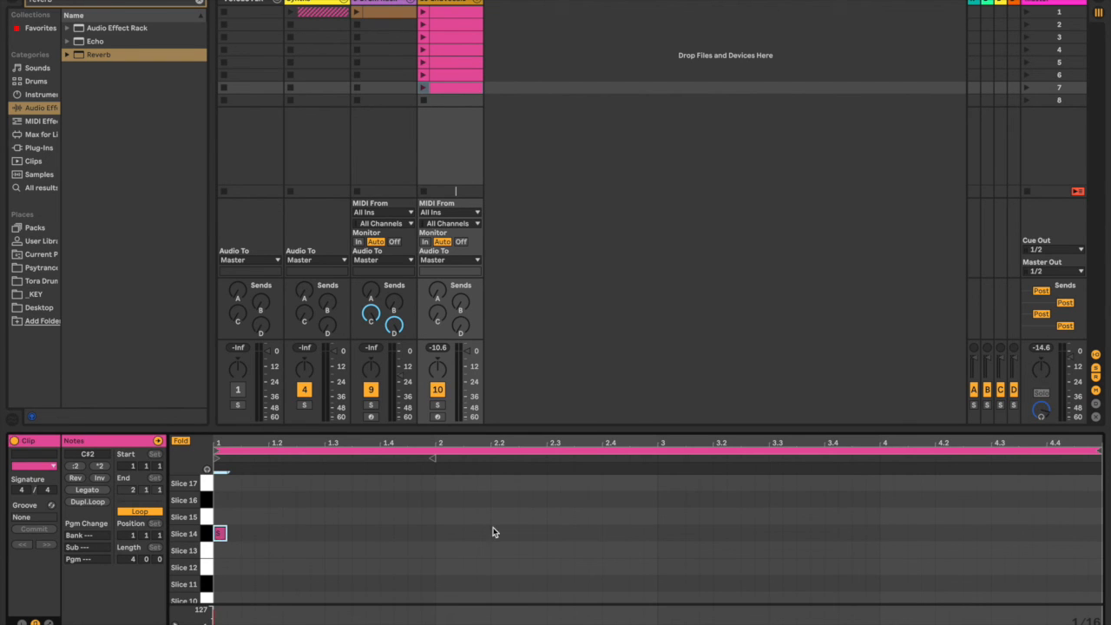
double_click(274, 517)
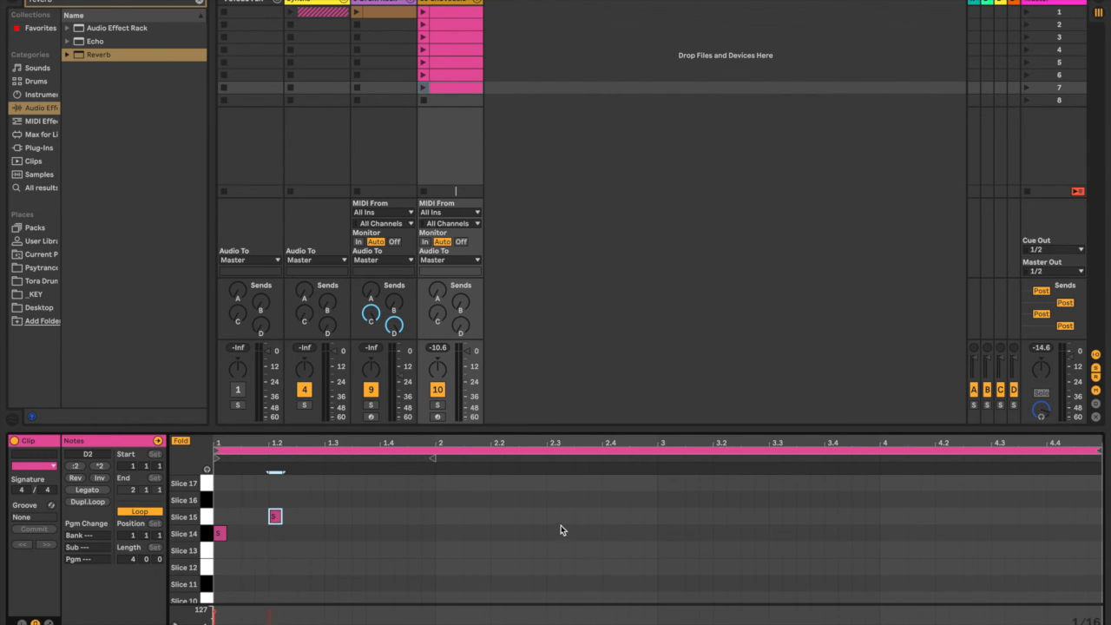
Step: Add a Slice 16 note at 2.3.4 and a Slice 17 note at 2.3 to the seventh clip, folded to used rows
scroll(547, 496, up, 5)
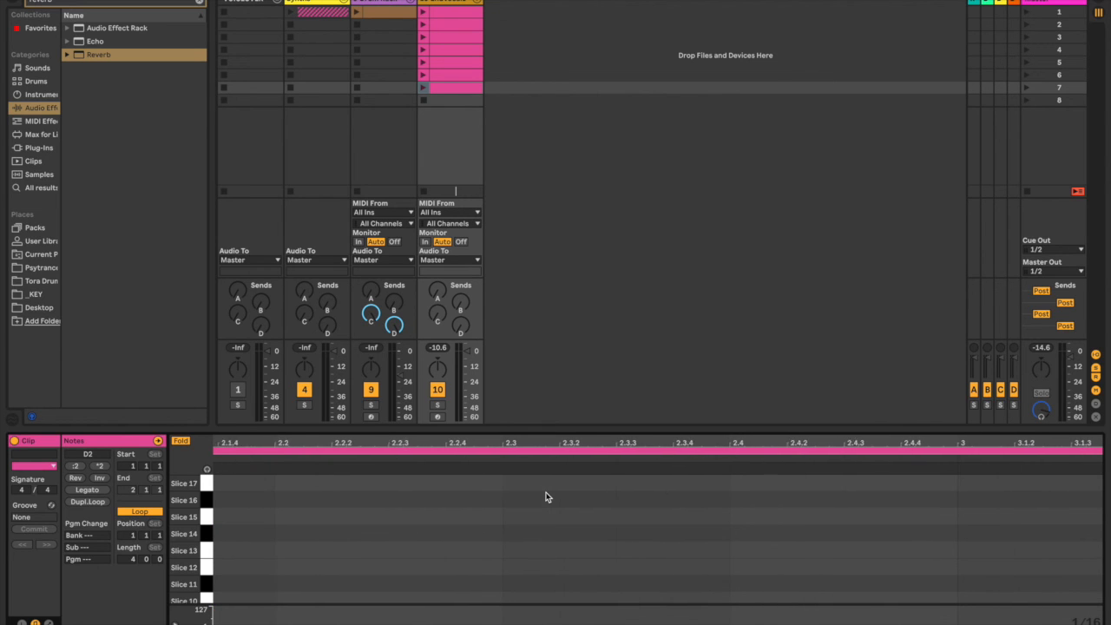
double_click(673, 501)
scroll(673, 505, down, 5)
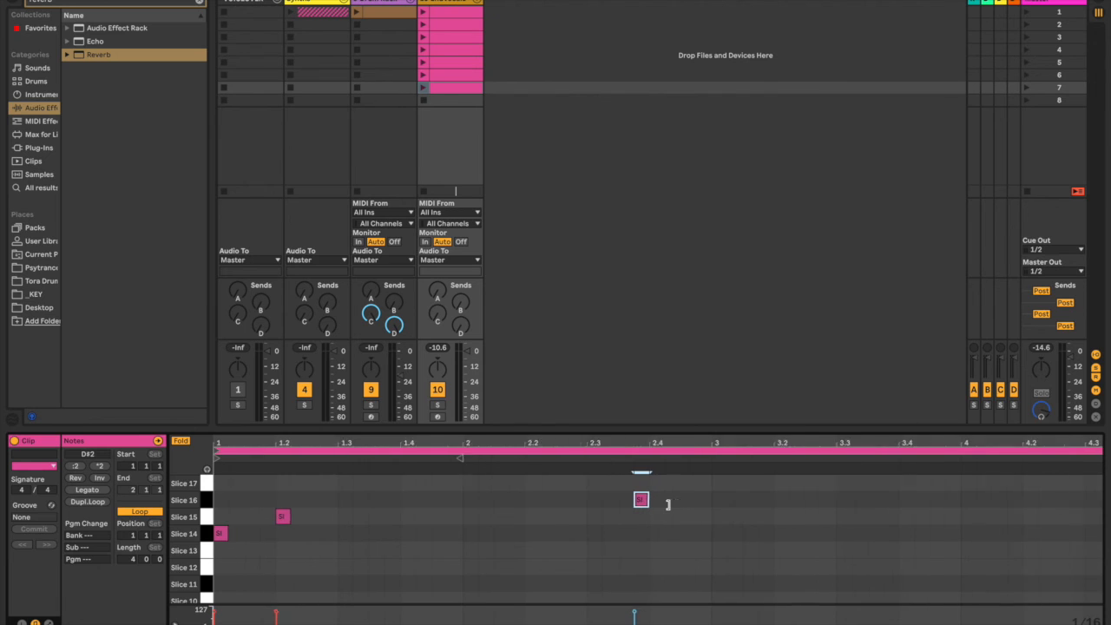
scroll(761, 500, right, 1)
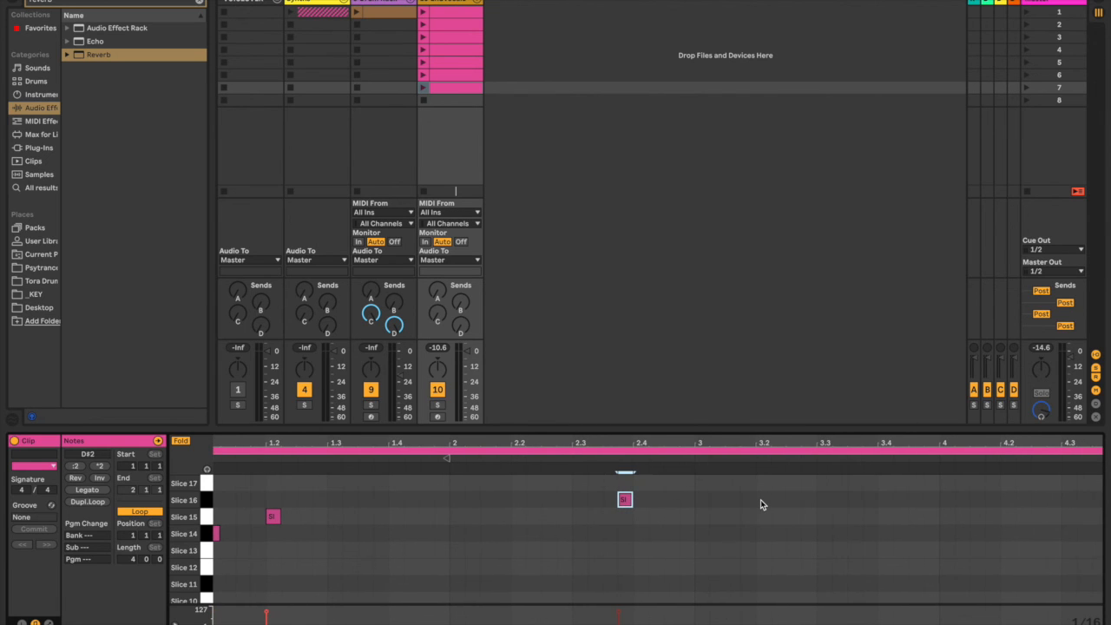
double_click(580, 482)
scroll(581, 484, up, 5)
scroll(581, 485, down, 5)
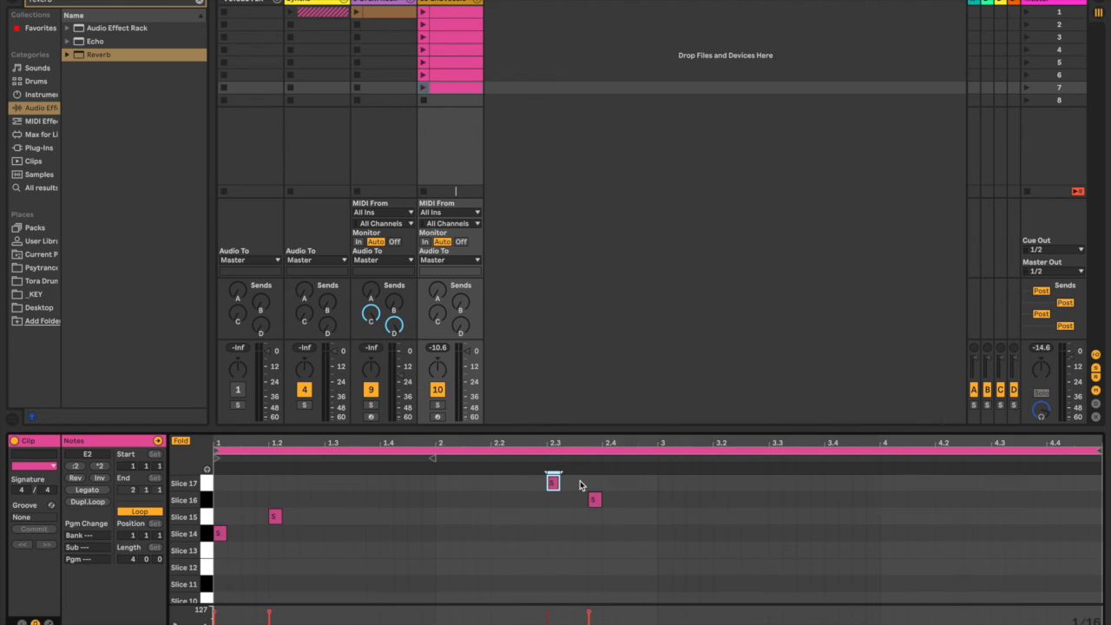
click(182, 443)
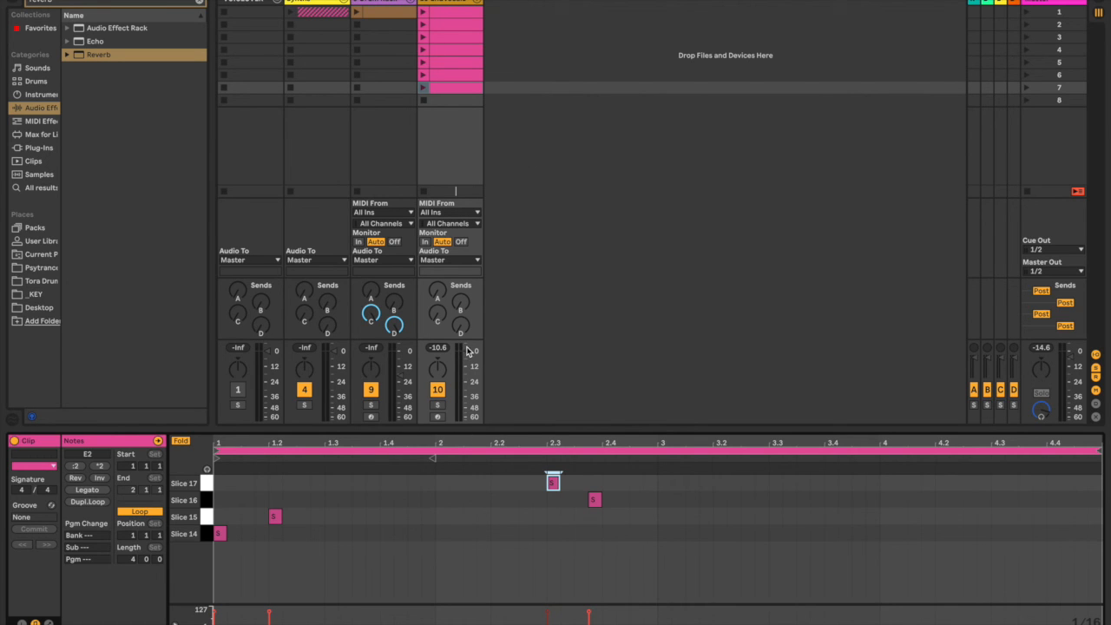
Step: Audition the seven vocal clips one after another, from the first to the seventh
click(424, 12)
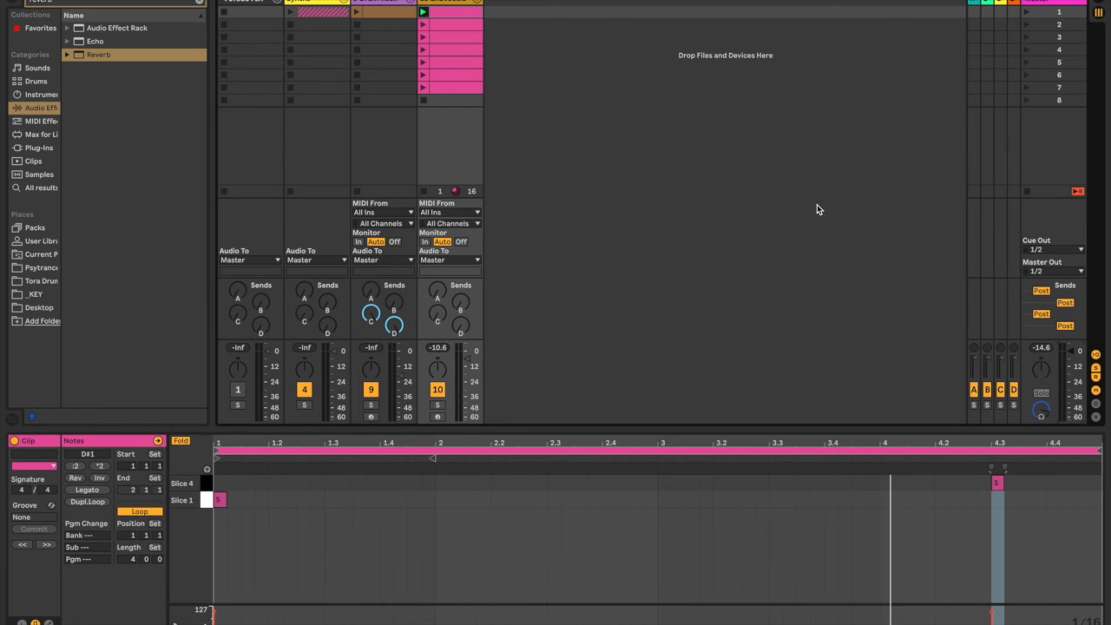
click(423, 24)
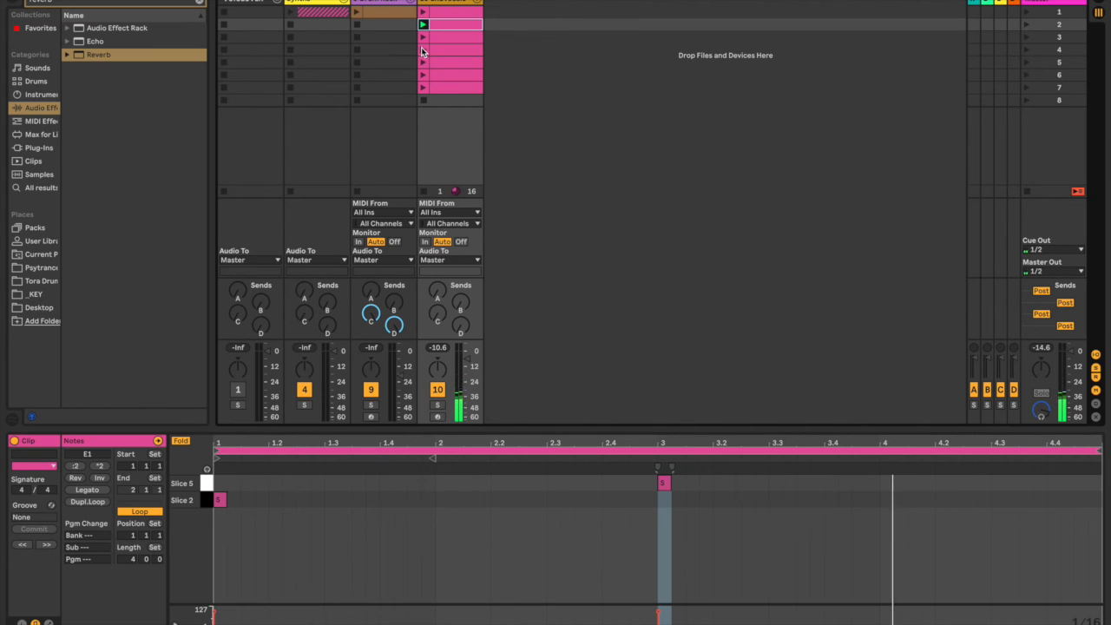
click(423, 38)
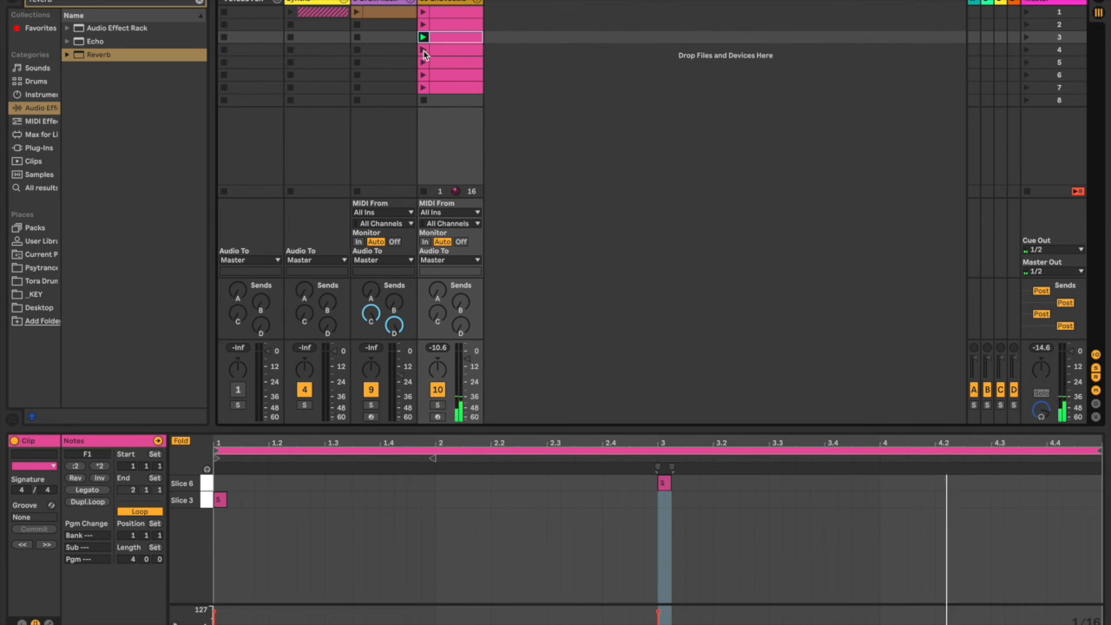
click(424, 51)
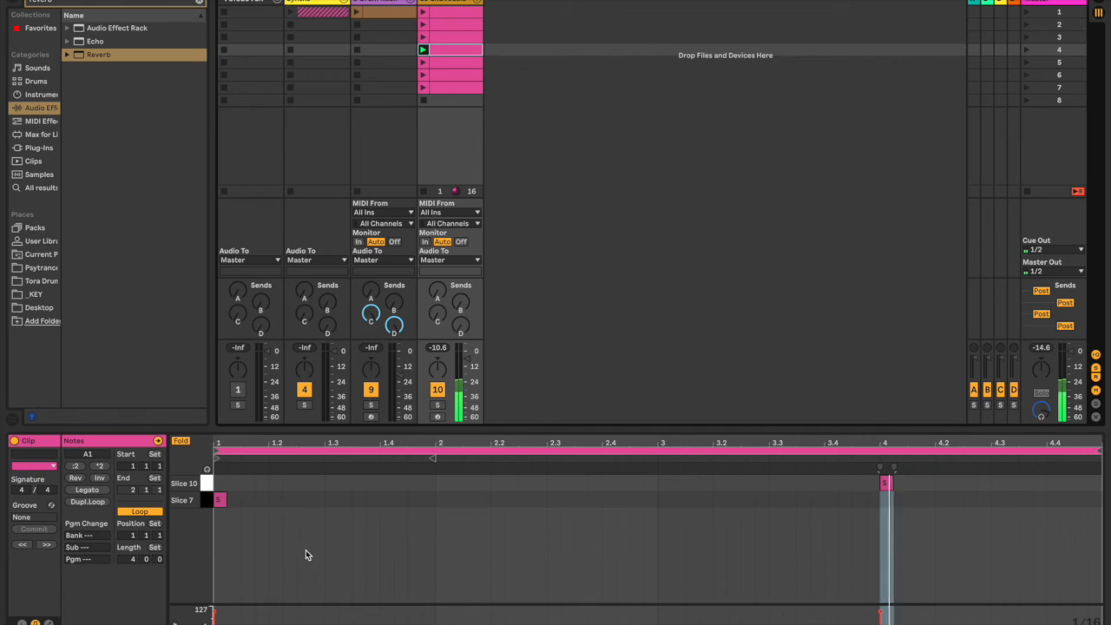
click(423, 63)
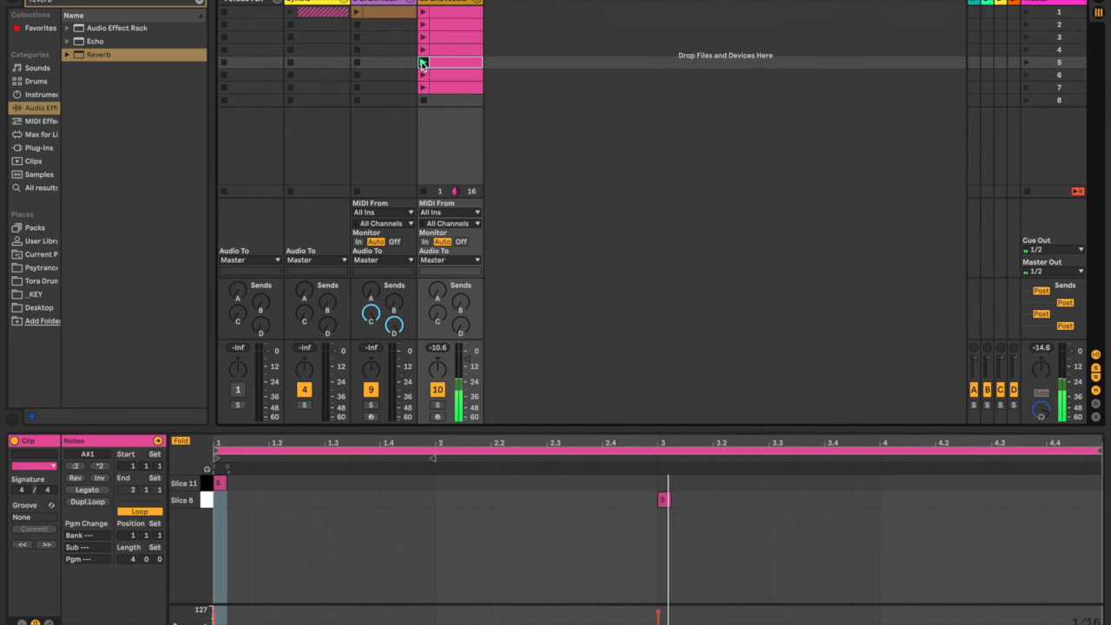
click(423, 75)
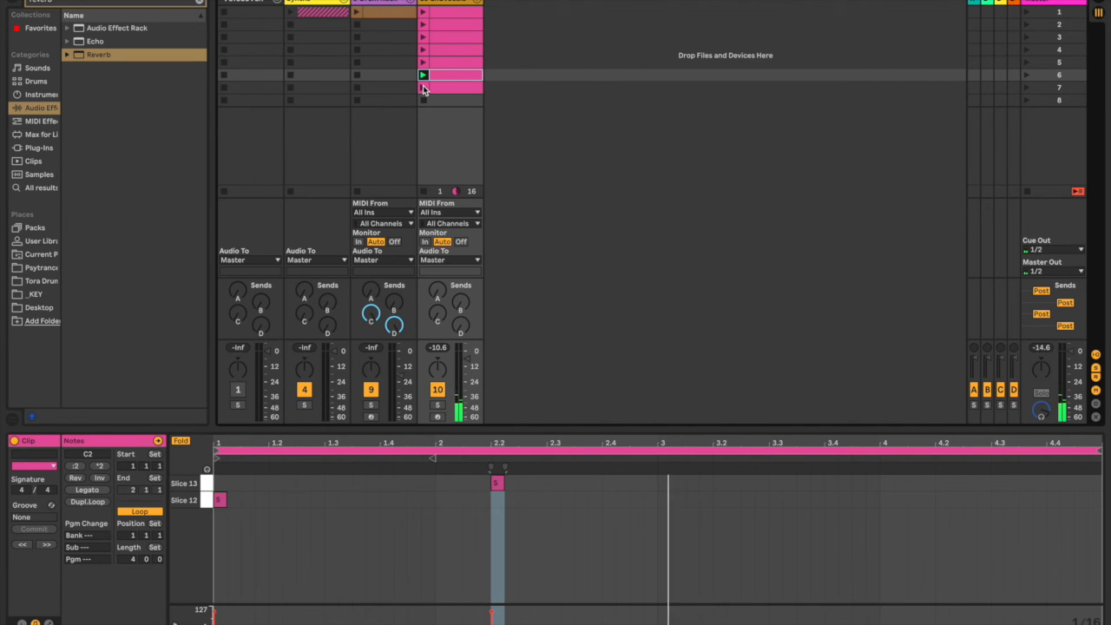
click(423, 88)
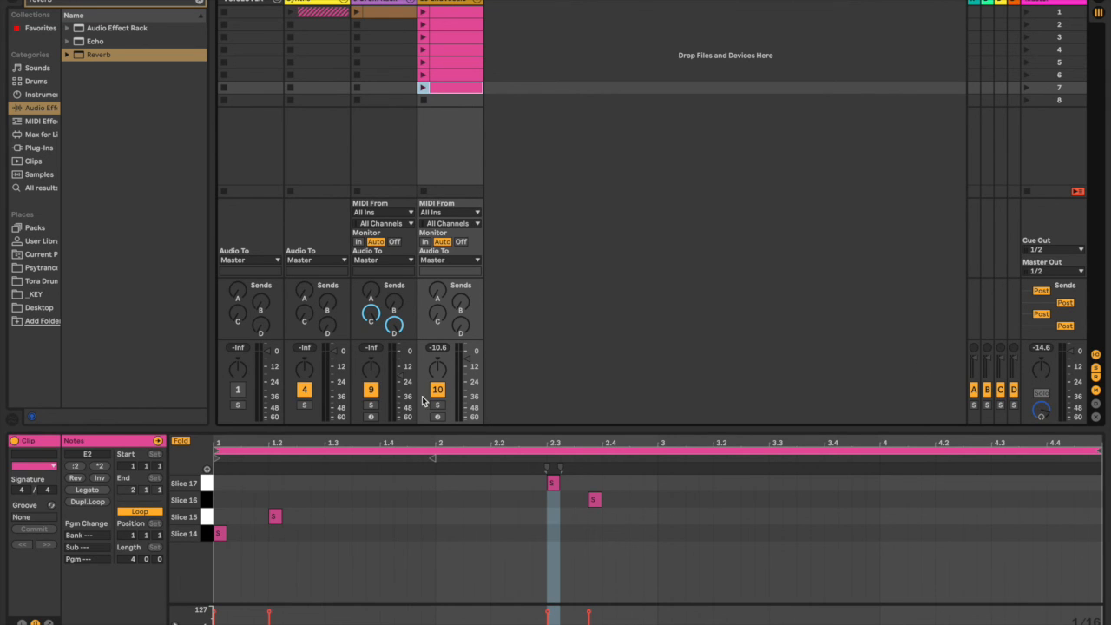
Step: Raise sends A, B, C and D on the sliced vocal track and switch to the Arrangement View
drag(440, 297, 459, 309)
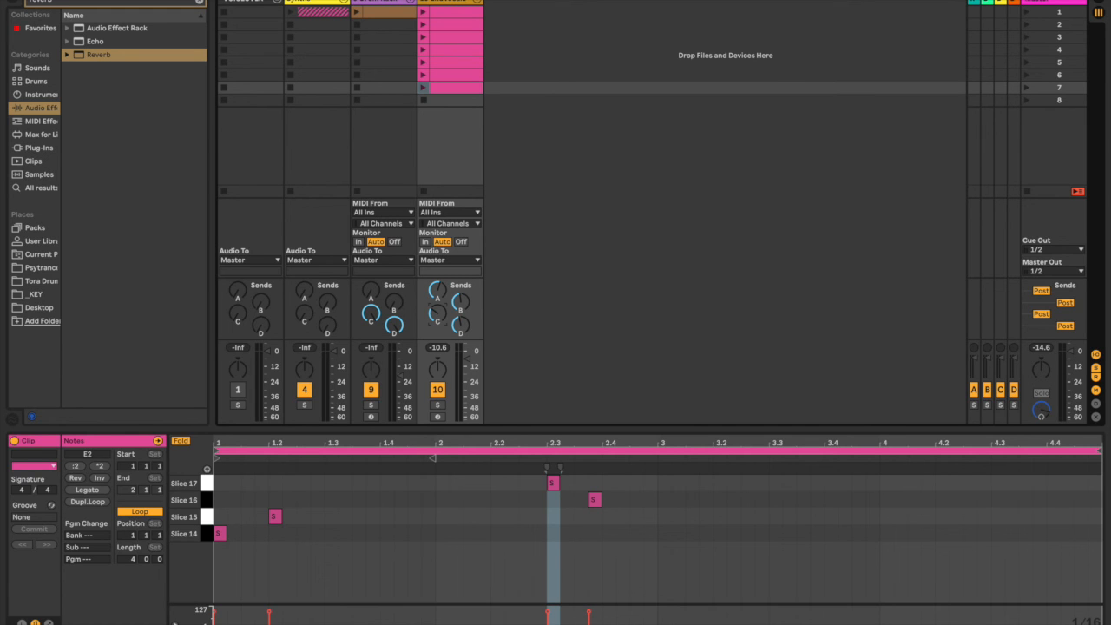
key(Tab)
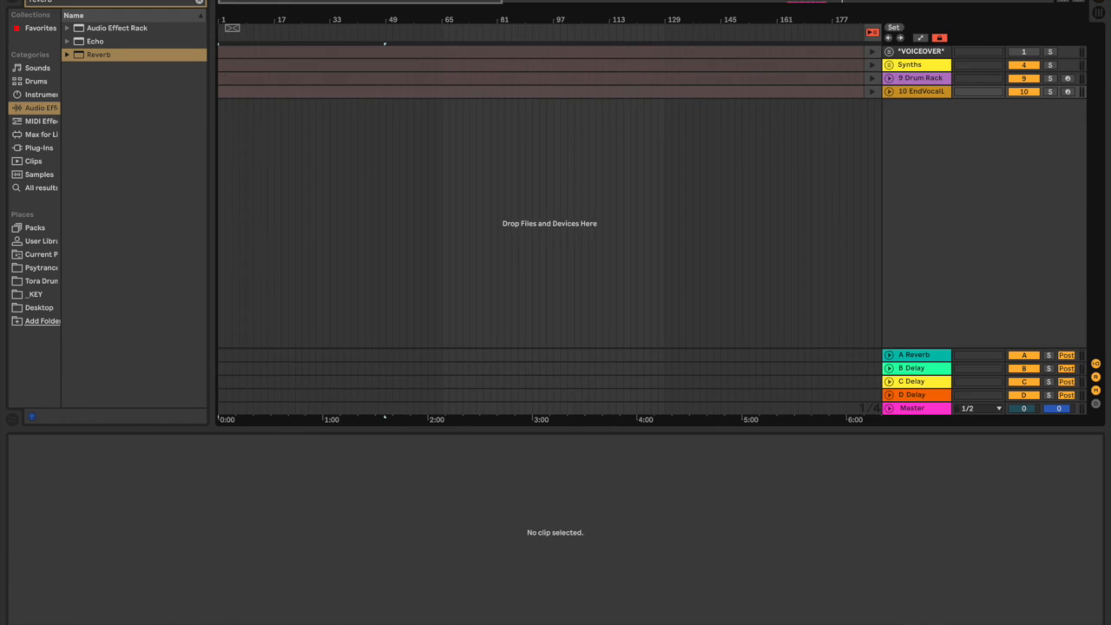